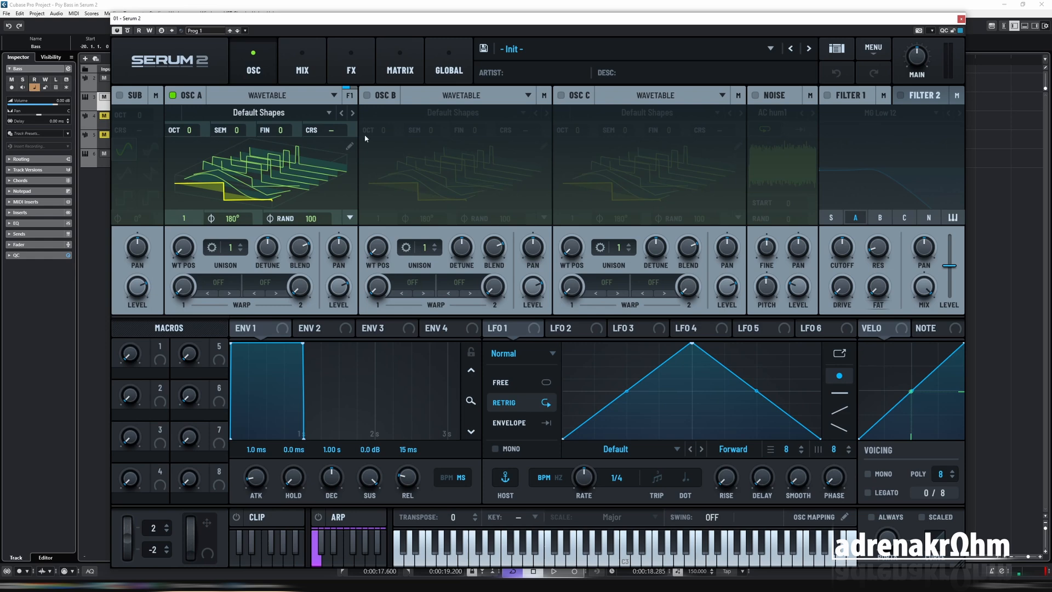
# Step: Open the Bass part for note editing and draw a sixteenth note on F#3 at the bar's second sixteenth
pyautogui.click(961, 20)
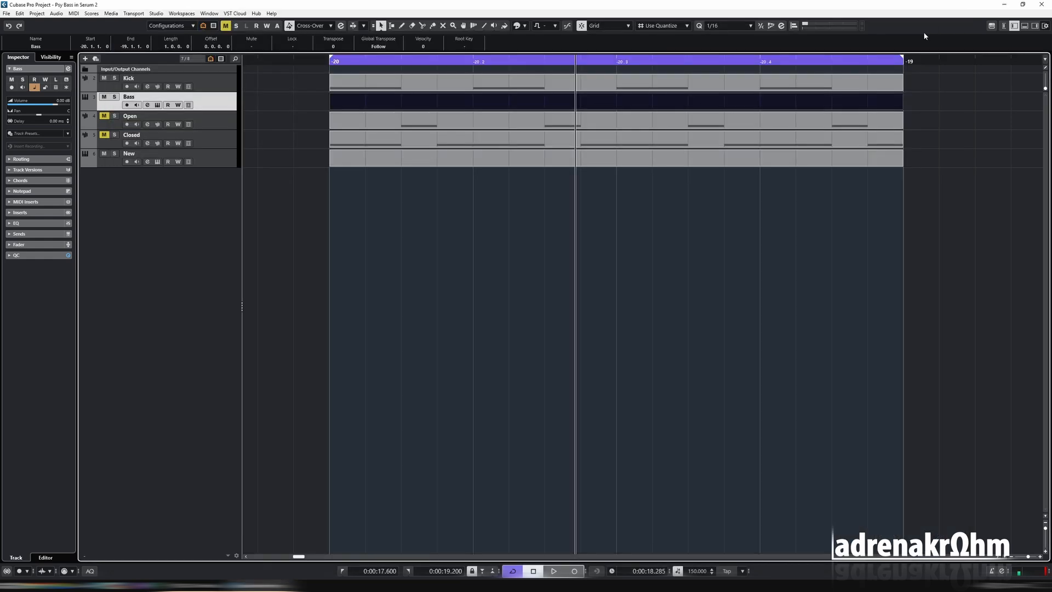
pyautogui.doubleClick(400, 101)
pyautogui.press('8')
pyautogui.click(378, 346)
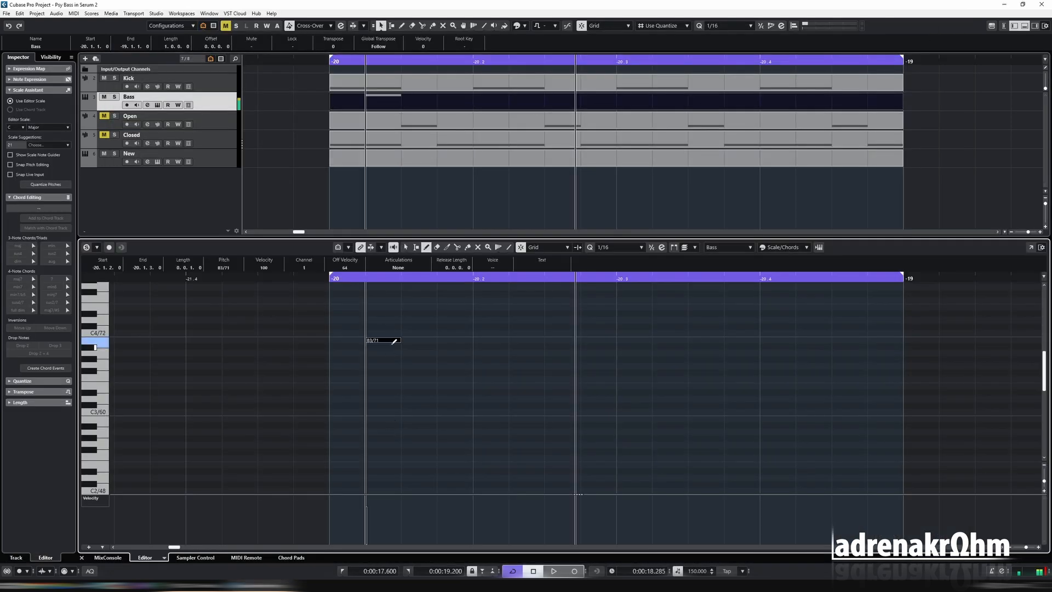
pyautogui.press('Down')
pyautogui.press('Down')
pyautogui.press('Down')
pyautogui.press('Down')
pyautogui.press('1')
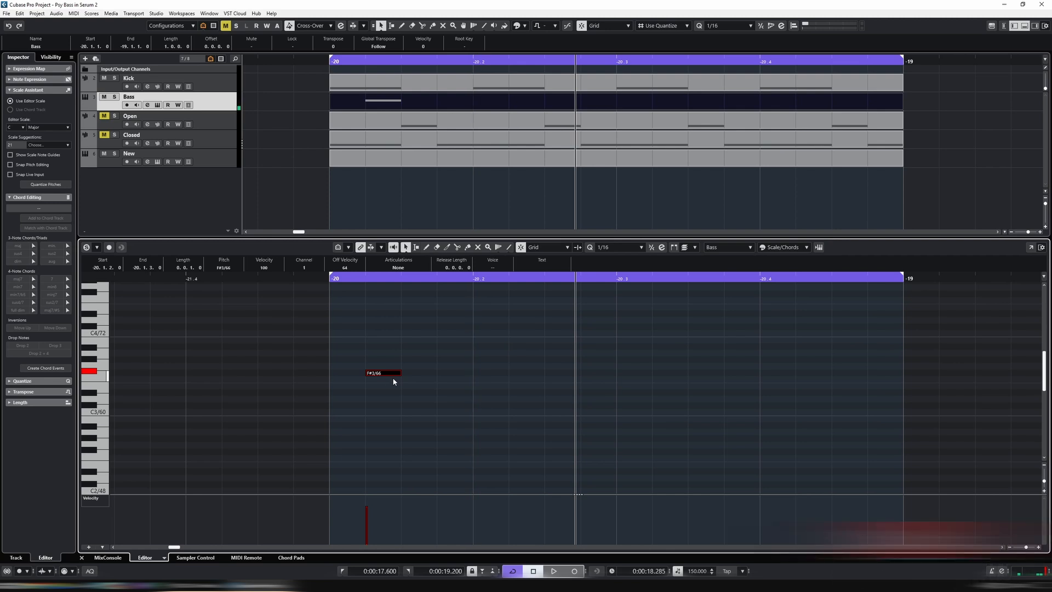
# Step: Duplicate the note twice for three consecutive sixteenths and set the first note's velocity to 62
pyautogui.hotkey('ctrl', 'd')
pyautogui.hotkey('ctrl', 'd')
pyautogui.hotkey('ctrl', 'a')
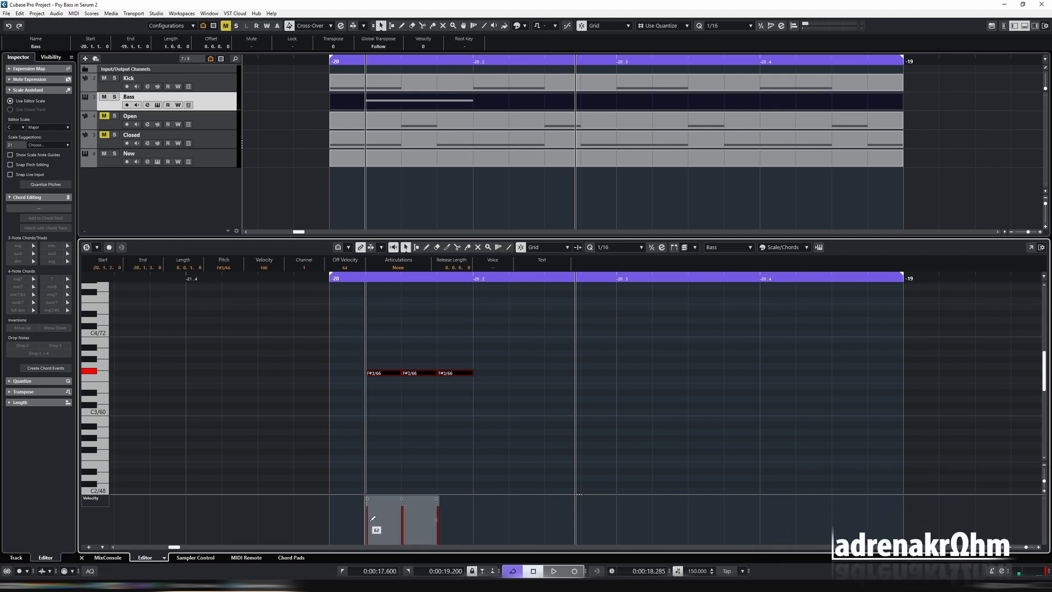
pyautogui.click(371, 521)
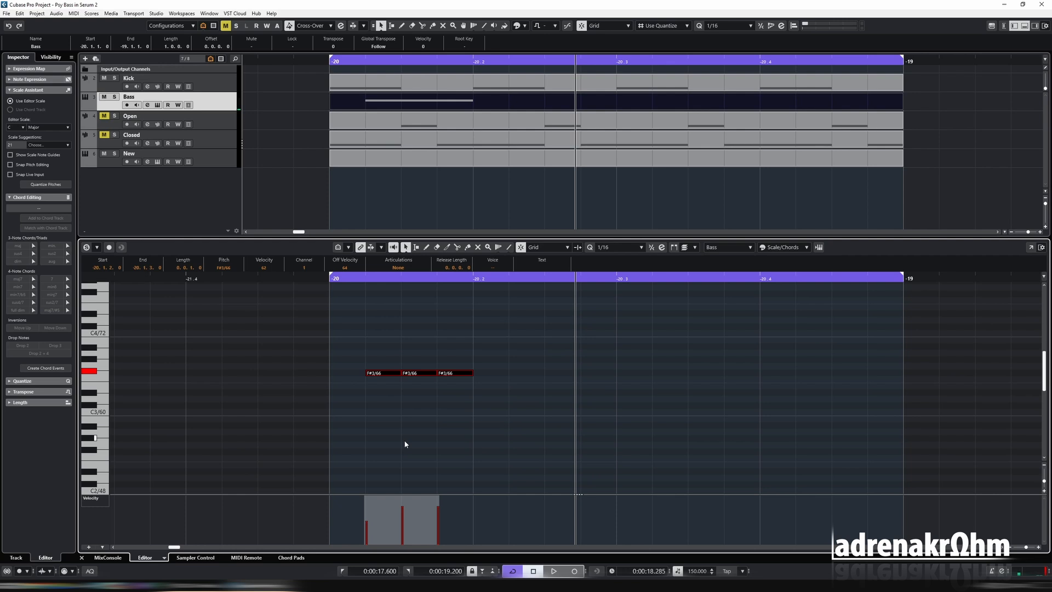
# Step: Shorten the three notes slightly and transpose them down two octaves to F#1
pyautogui.moveTo(472, 373); pyautogui.dragTo(465, 373)
pyautogui.hotkey('shift', 'Down')
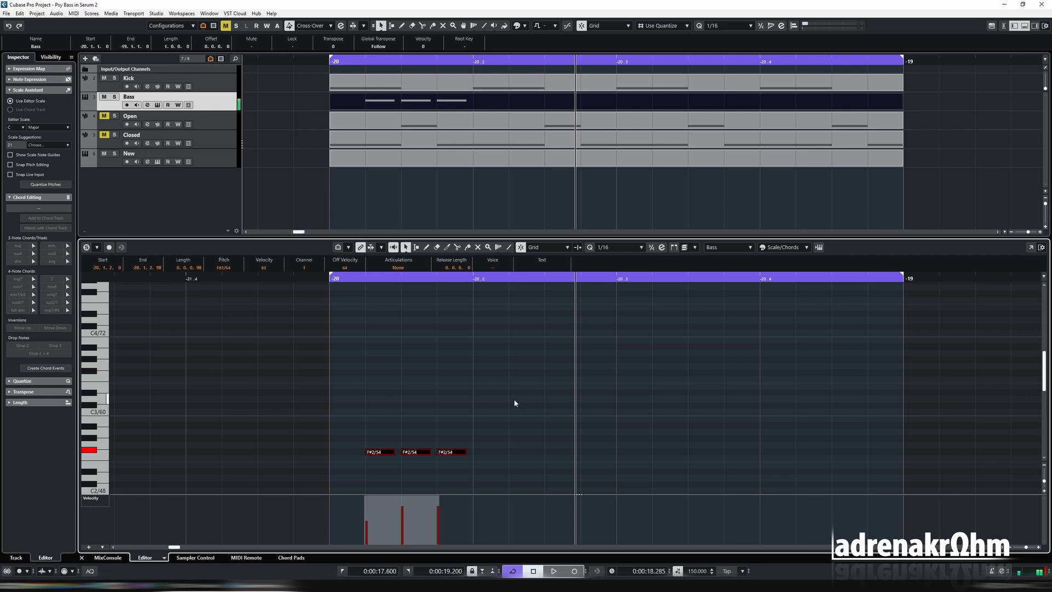
pyautogui.hotkey('shift', 'Down')
pyautogui.scroll(-2, 498, 425)
# Step: Repeat the three-note bass group across the remaining beats of the bar, starting each group on the beat's second sixteenth
pyautogui.hotkey('ctrl', 'd')
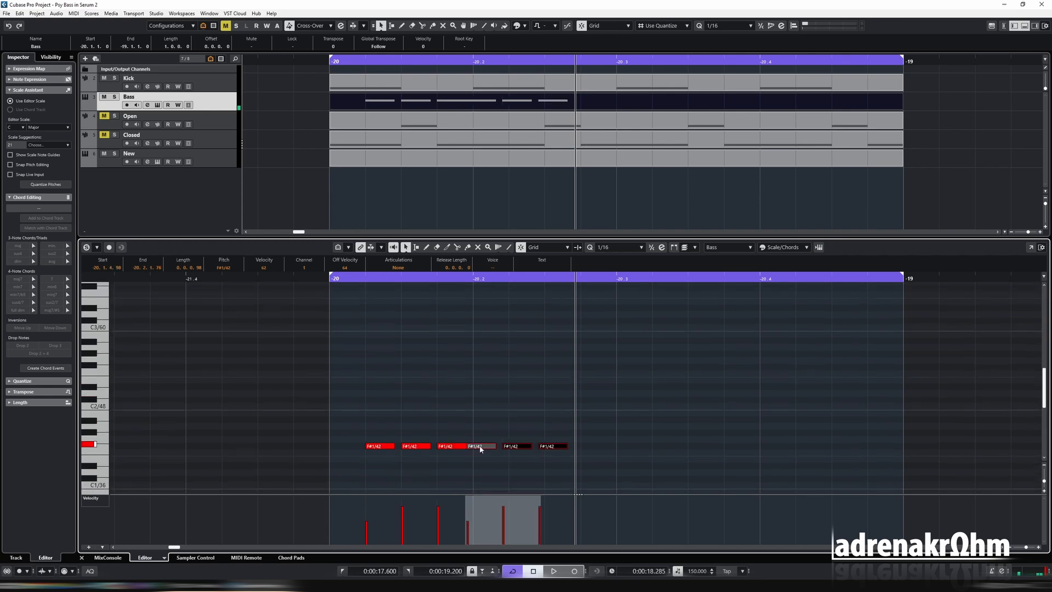
pyautogui.moveTo(480, 446); pyautogui.dragTo(516, 446)
pyautogui.click(675, 109)
pyautogui.press('g')
pyautogui.moveTo(603, 324); pyautogui.dragTo(724, 377)
pyautogui.hotkey('ctrl', 'd')
pyautogui.moveTo(755, 346); pyautogui.dragTo(775, 347)
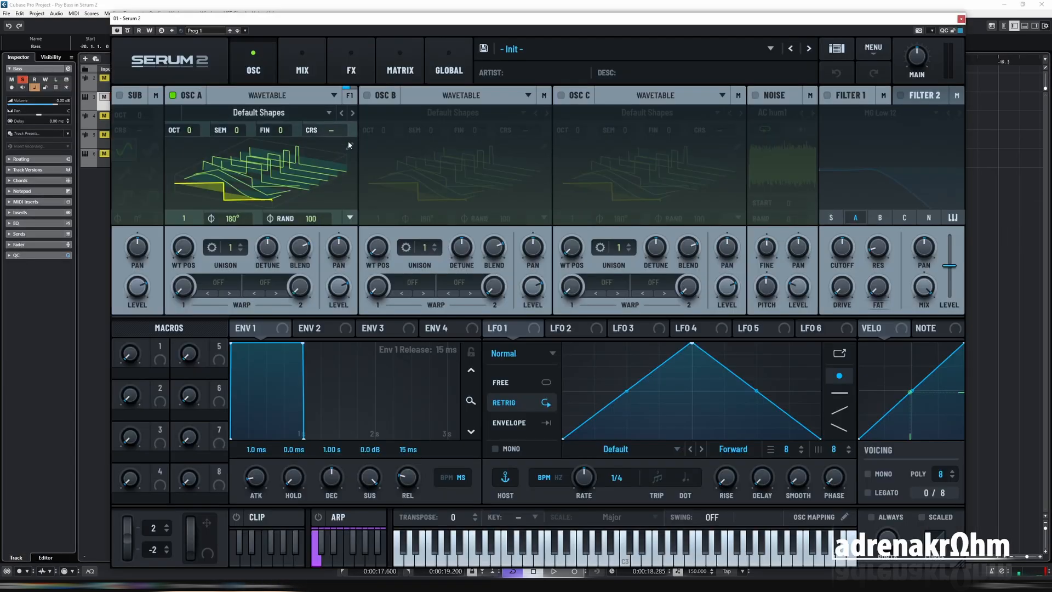
# Step: Show oscillator A's wavetable as a 2D waveform and lower Serum's main volume to about 20% while previewing the bass
pyautogui.click(349, 196)
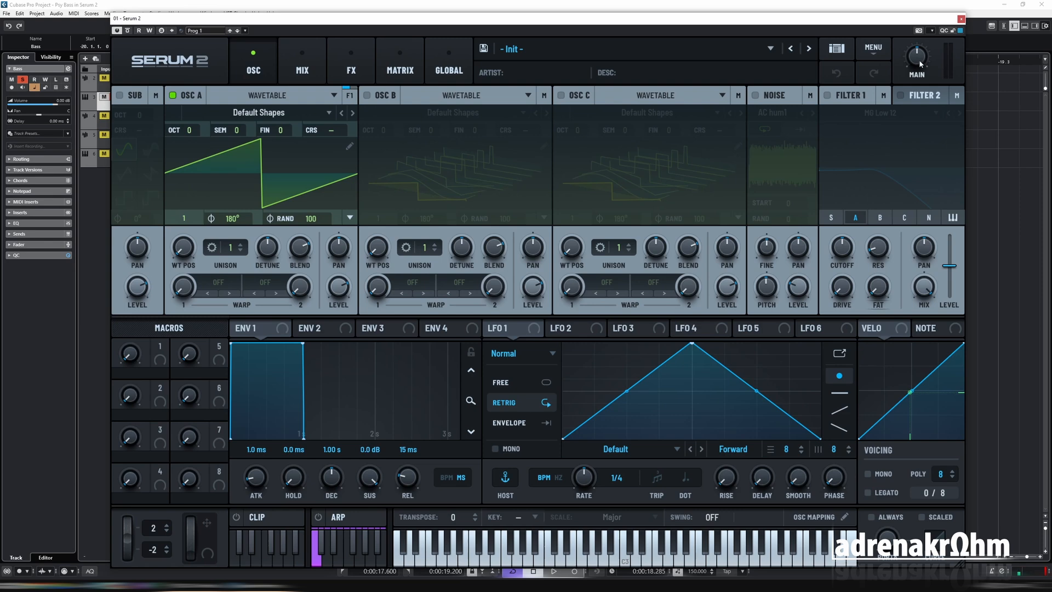
pyautogui.moveTo(919, 65); pyautogui.dragTo(921, 87)
pyautogui.press('space')
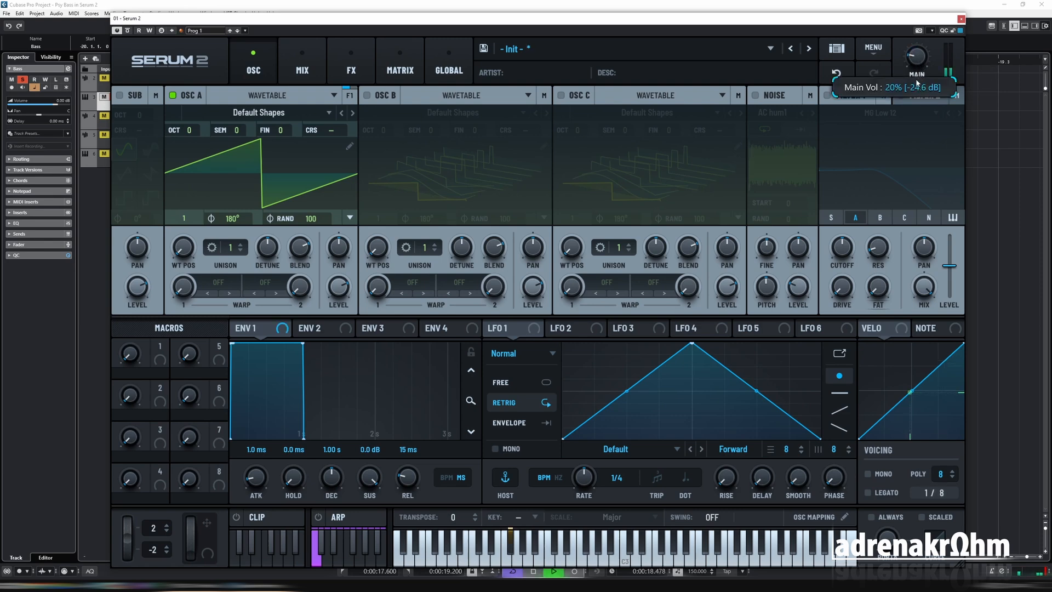
pyautogui.press('space')
# Step: Assign velocity to modulate oscillator A's level, with the level at about 52%, and adjust the modulation depth
pyautogui.moveTo(895, 333); pyautogui.dragTo(341, 330)
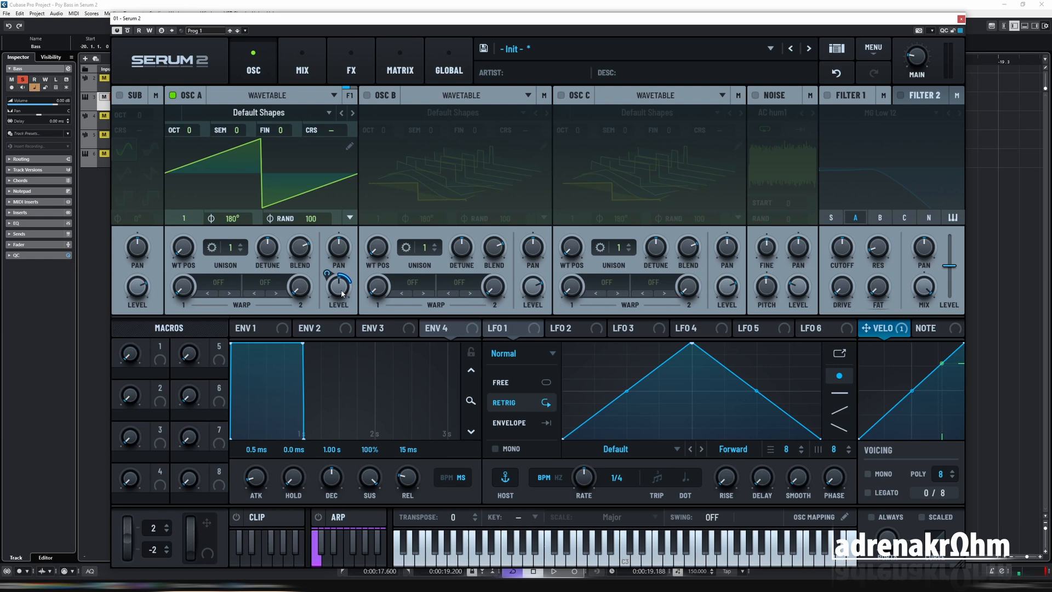
pyautogui.moveTo(343, 294)
pyautogui.moveTo(331, 275); pyautogui.dragTo(335, 291)
pyautogui.moveTo(343, 296)
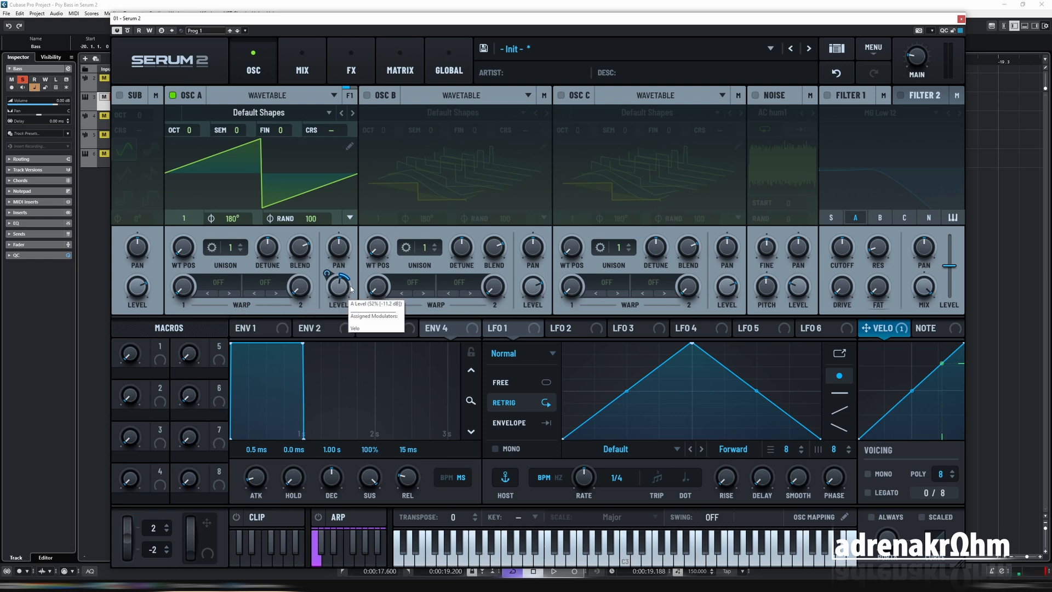
# Step: Fine-tune oscillator A's level and its velocity modulation depth while the loop plays
pyautogui.press('space')
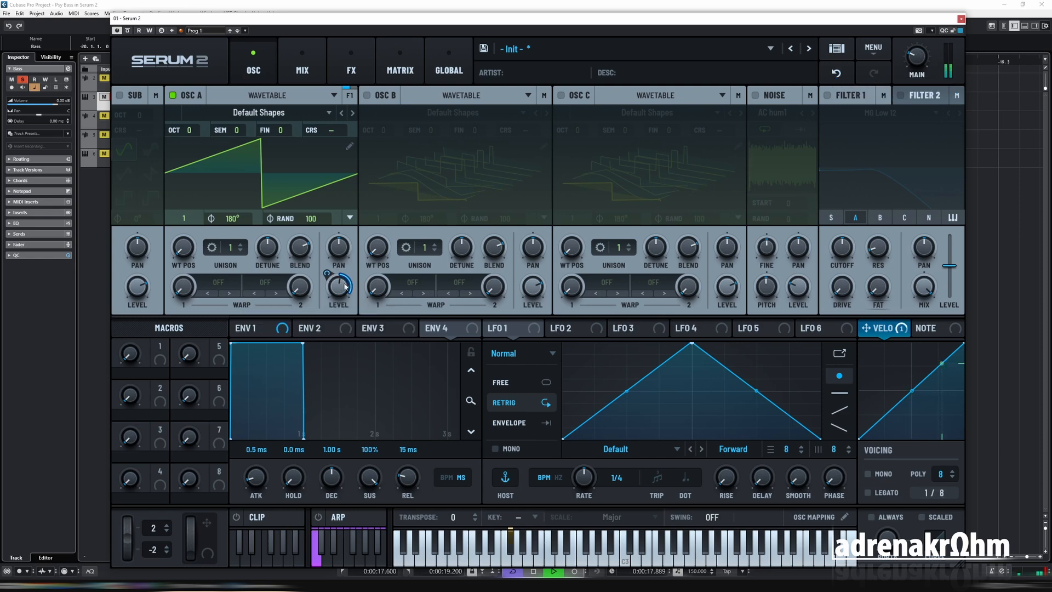
pyautogui.moveTo(338, 285); pyautogui.dragTo(338, 289)
pyautogui.moveTo(326, 276)
pyautogui.mouseDown()
pyautogui.moveTo(327, 293)
pyautogui.moveTo(345, 271)
pyautogui.mouseUp()
pyautogui.press('space')
# Step: Set oscillator A's random phase to 0 and load the Saw Alice wavetable from the analog S2 Tables
pyautogui.moveTo(320, 222); pyautogui.dragTo(320, 291)
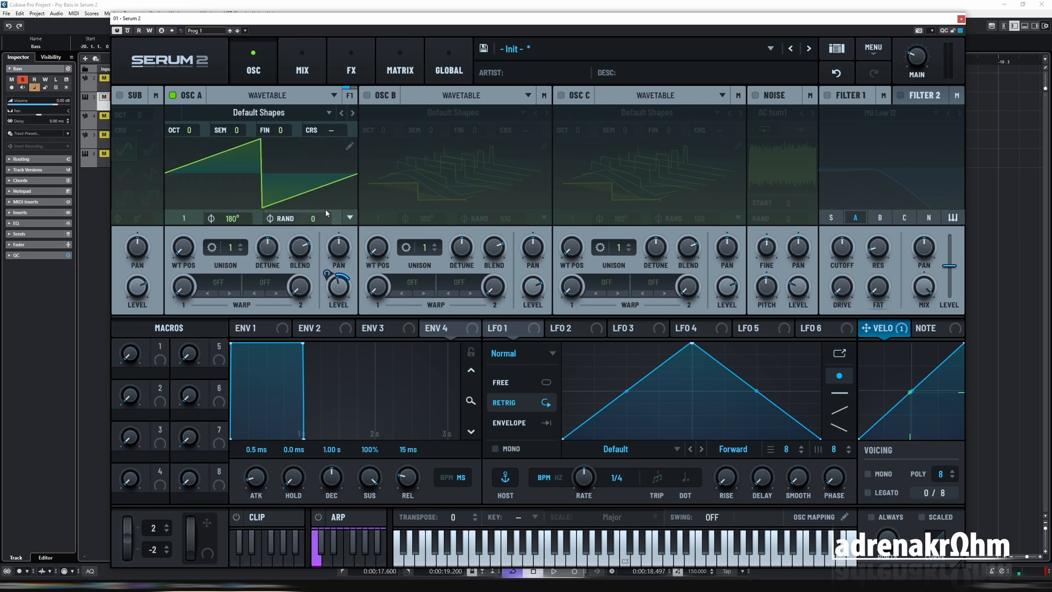
pyautogui.click(258, 112)
pyautogui.moveTo(208, 144)
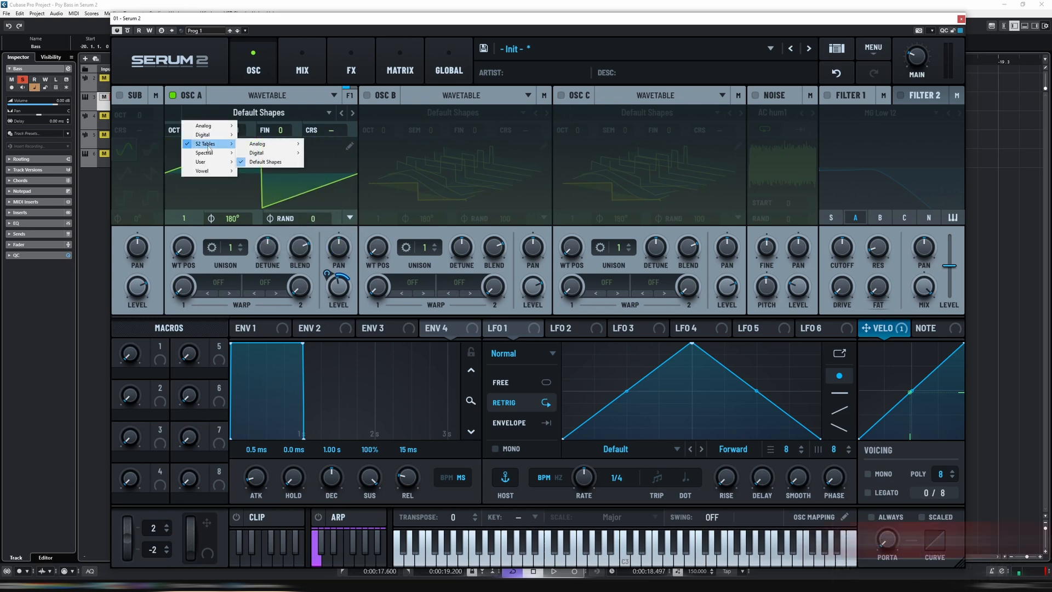
pyautogui.moveTo(253, 145)
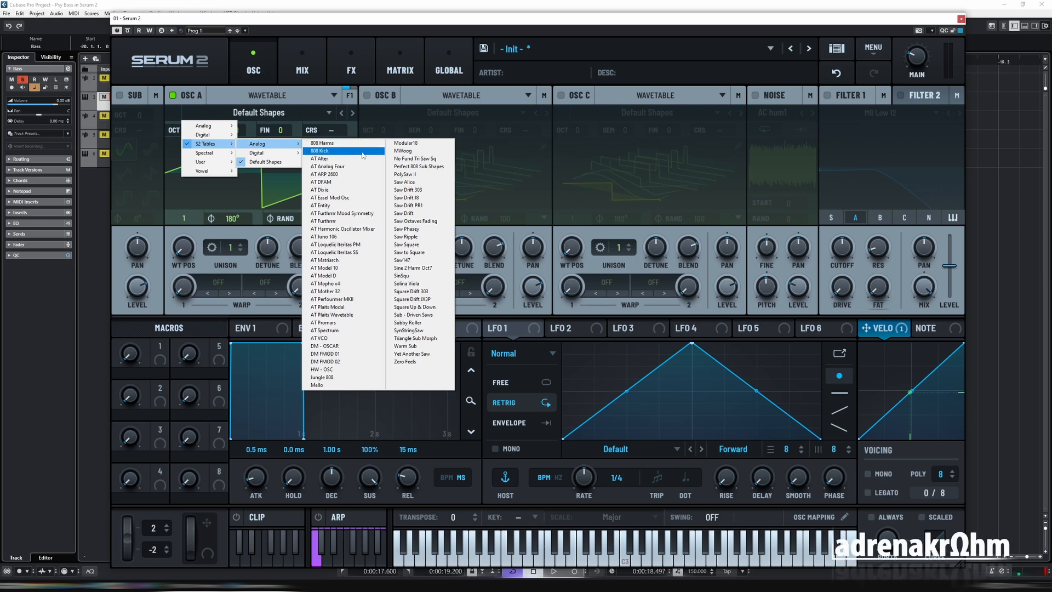
pyautogui.click(424, 184)
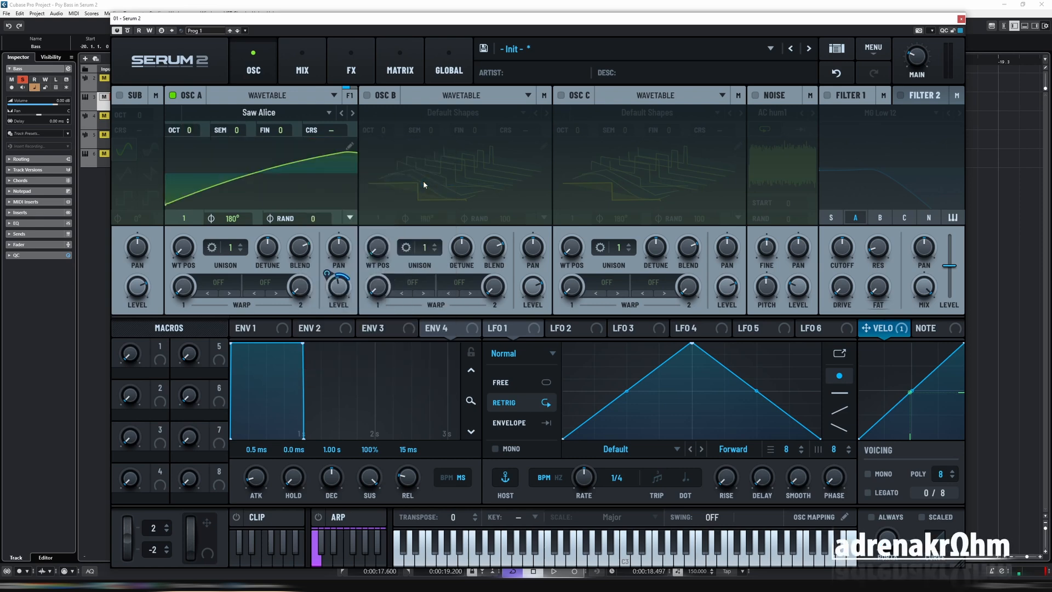
# Step: Try a different start phase on oscillator A during playback and return it to 180°
pyautogui.moveTo(237, 221)
pyautogui.mouseDown()
pyautogui.moveTo(213, 315)
pyautogui.moveTo(269, 168)
pyautogui.moveTo(268, 194)
pyautogui.moveTo(236, 228)
pyautogui.mouseUp()
pyautogui.press('space')
pyautogui.doubleClick(234, 221)
pyautogui.write('180')
pyautogui.press('Return')
# Step: Enable Filter 1 and change its type to MG Dirty from the S2 filters
pyautogui.click(846, 97)
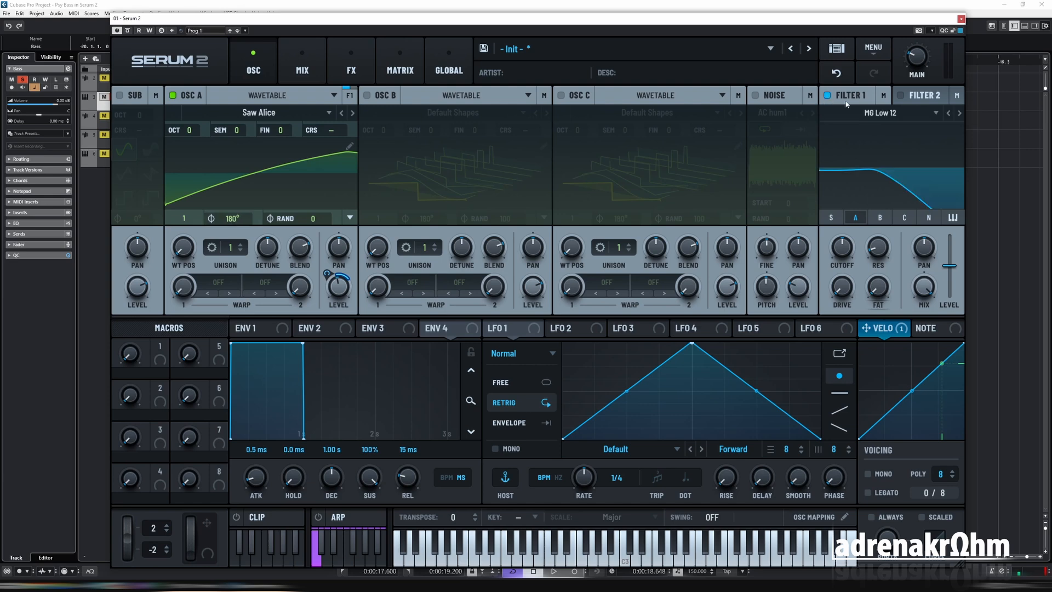
pyautogui.click(875, 114)
pyautogui.moveTo(855, 163)
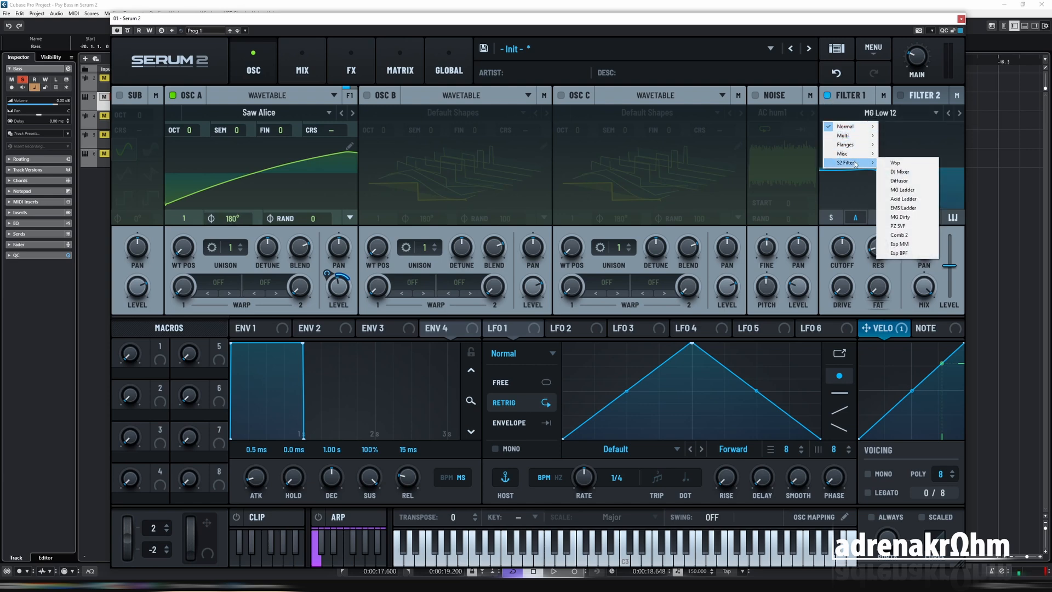
pyautogui.click(916, 218)
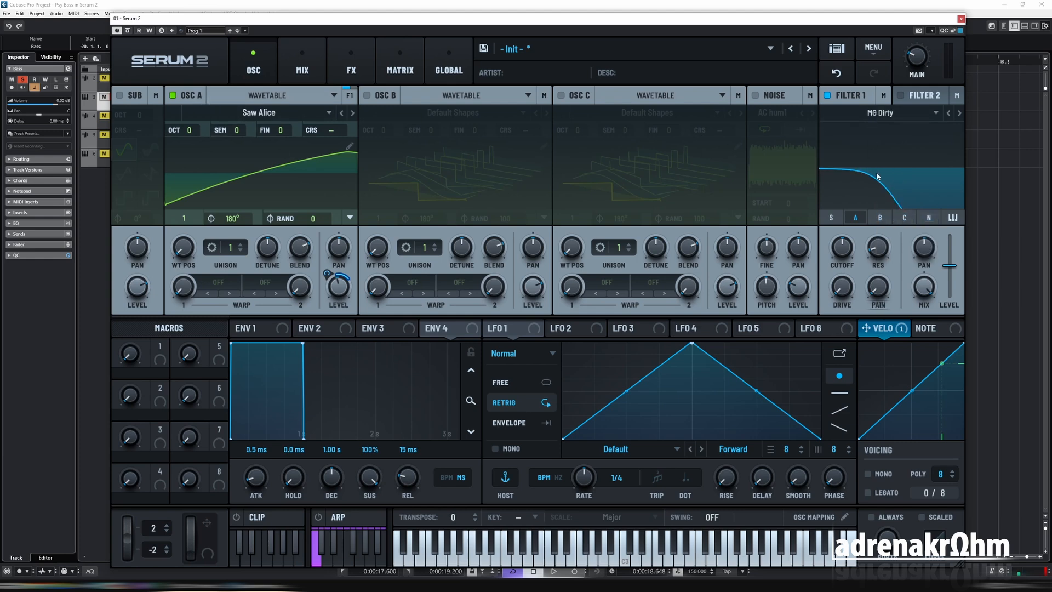
# Step: Assign Env 2 to Filter 1's cutoff, adjust the modulation depth and lower the cutoff to about 264 Hz
pyautogui.moveTo(300, 328); pyautogui.dragTo(842, 248)
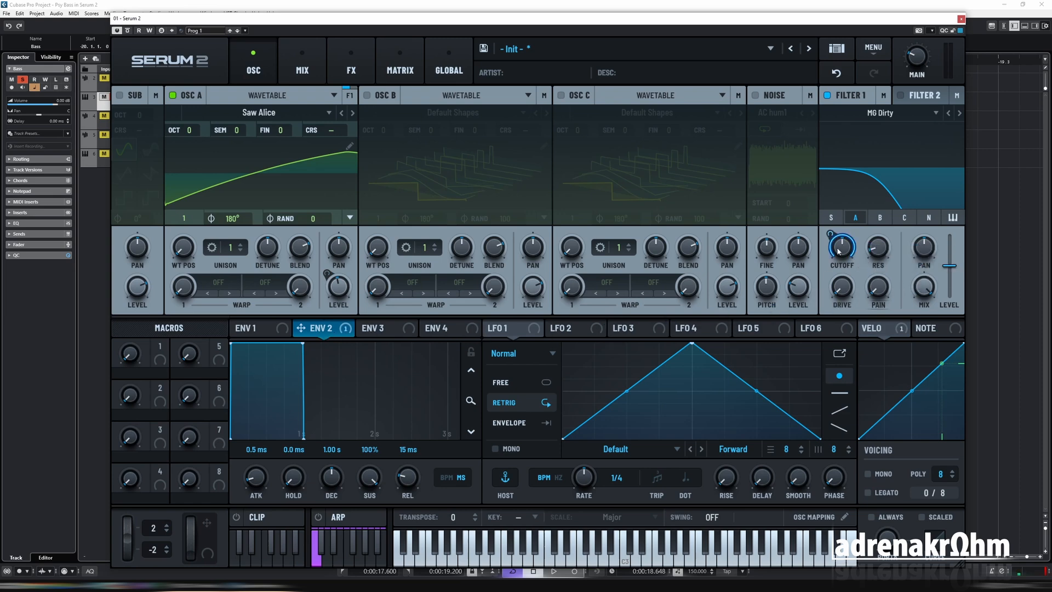
pyautogui.click(399, 63)
pyautogui.click(242, 60)
pyautogui.moveTo(829, 235); pyautogui.dragTo(830, 244)
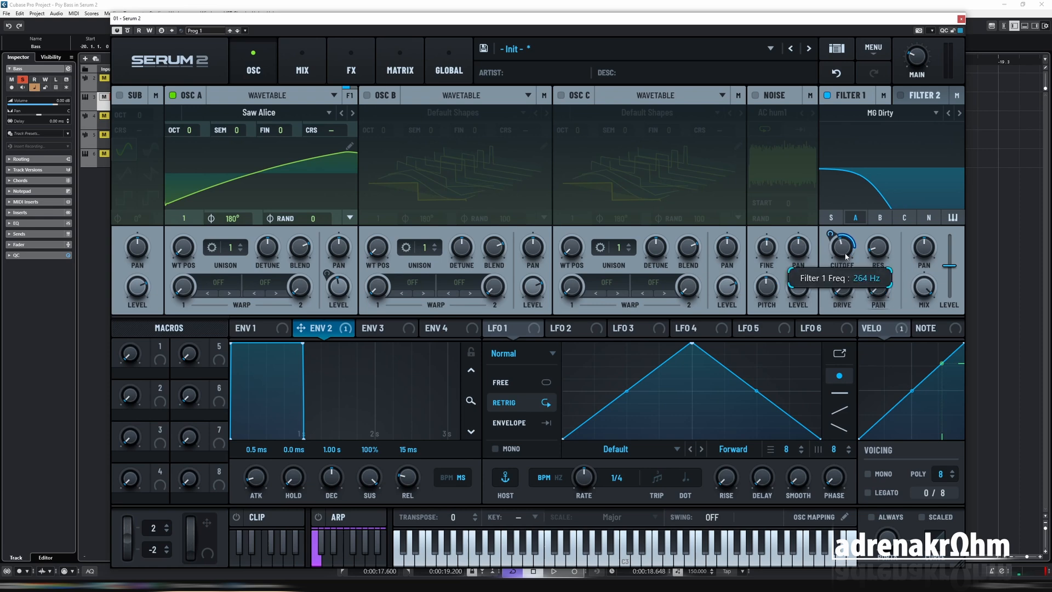
# Step: During playback, set Env 2's sustain to zero and decay to about 317 ms, and set oscillator A's octave to -1
pyautogui.press('space')
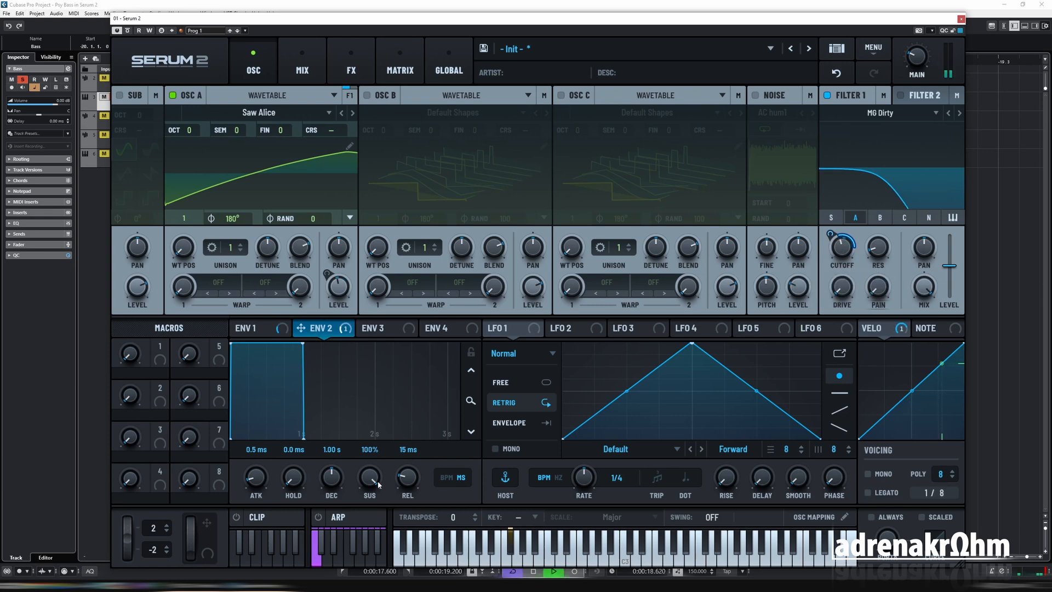
pyautogui.moveTo(369, 481); pyautogui.dragTo(365, 531)
pyautogui.moveTo(330, 478); pyautogui.dragTo(337, 498)
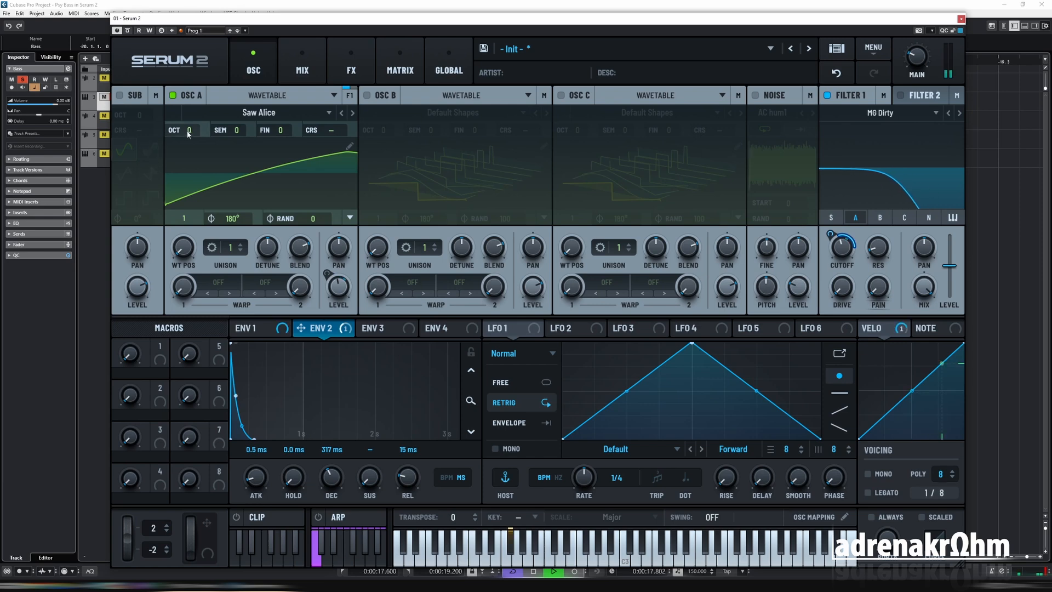
pyautogui.moveTo(186, 130); pyautogui.dragTo(187, 144)
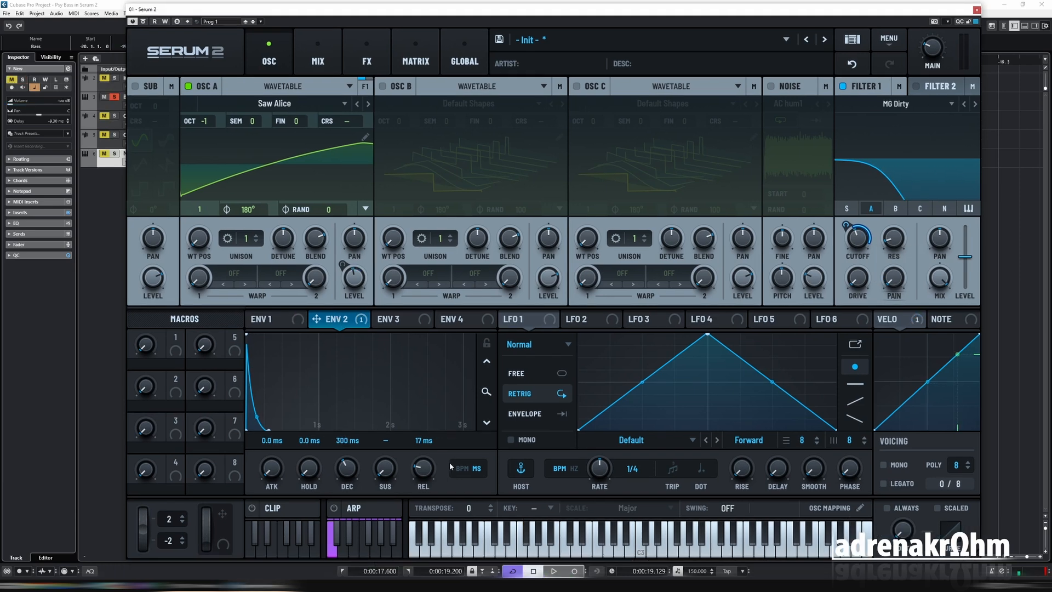
# Step: Switch Env 2 to BPM-synced times with a decay of 1/2 and set its grid to beats
pyautogui.click(460, 469)
pyautogui.moveTo(353, 467); pyautogui.dragTo(351, 465)
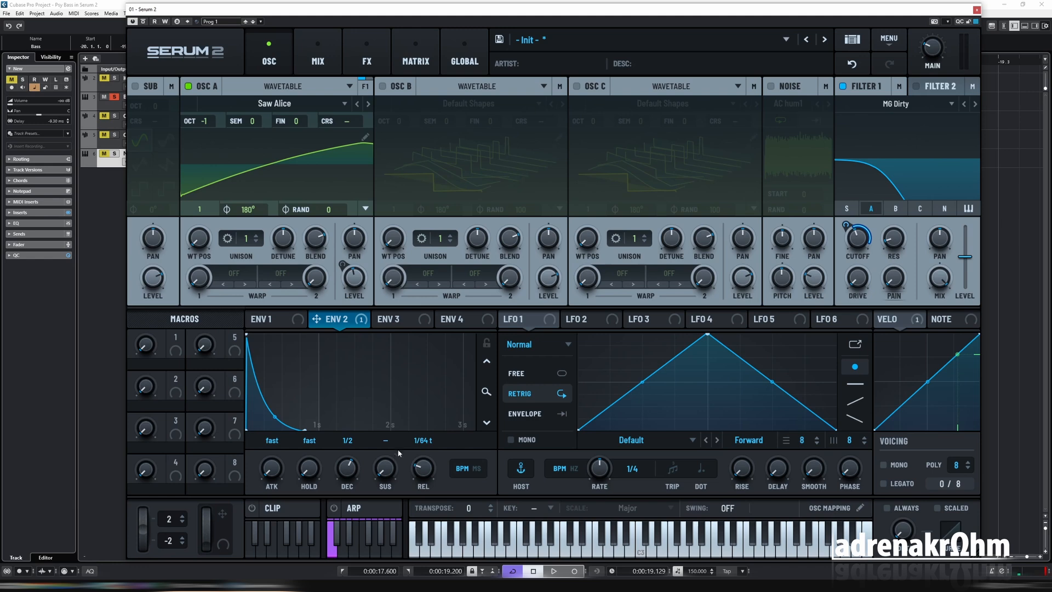
pyautogui.rightClick(387, 426)
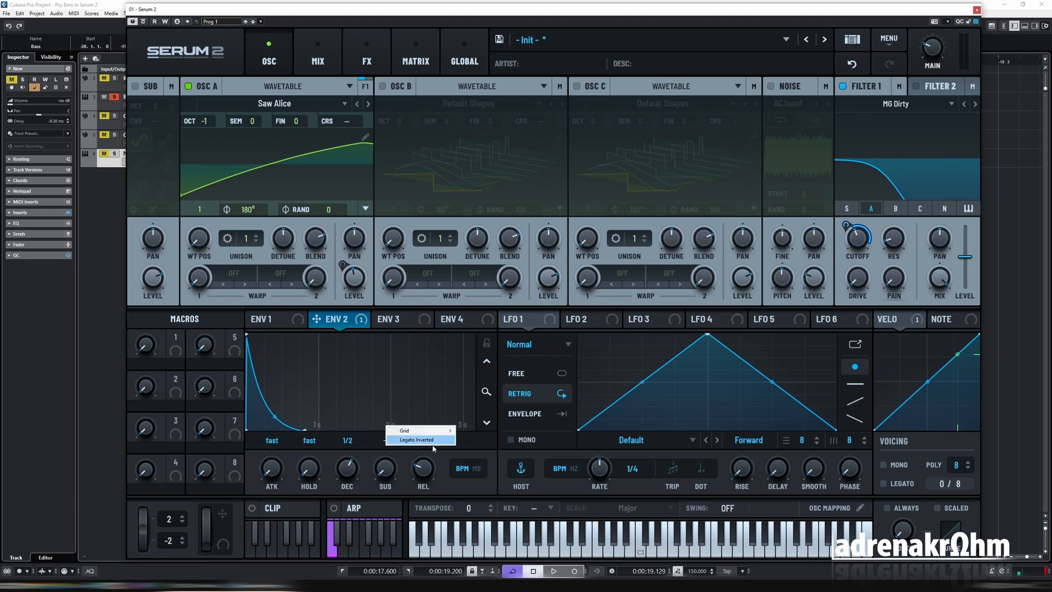
pyautogui.moveTo(446, 431)
pyautogui.click(489, 440)
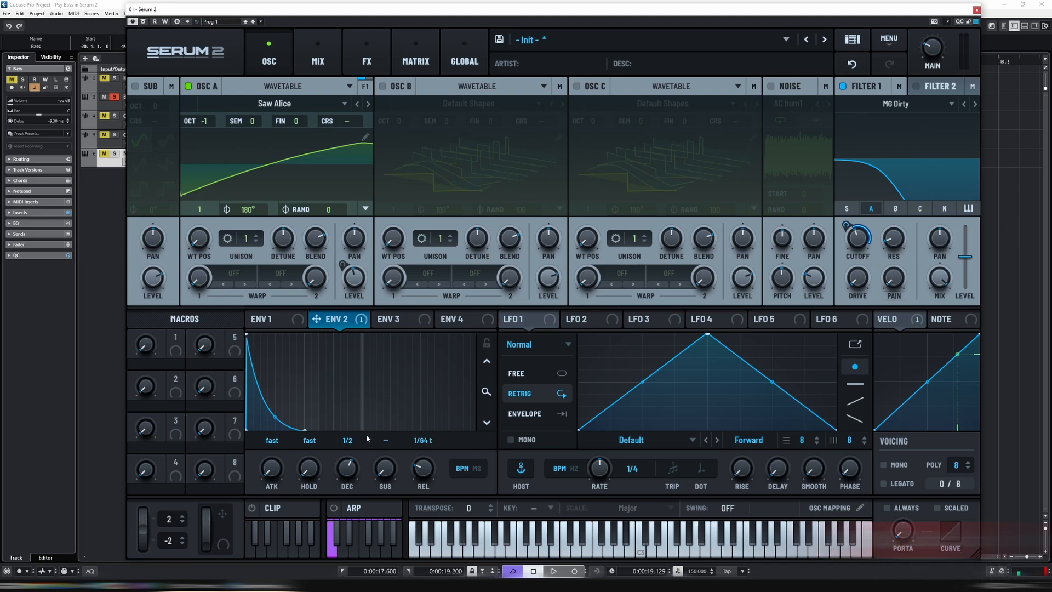
# Step: Shorten Env 2's synced decay to 1/16
pyautogui.click(486, 422)
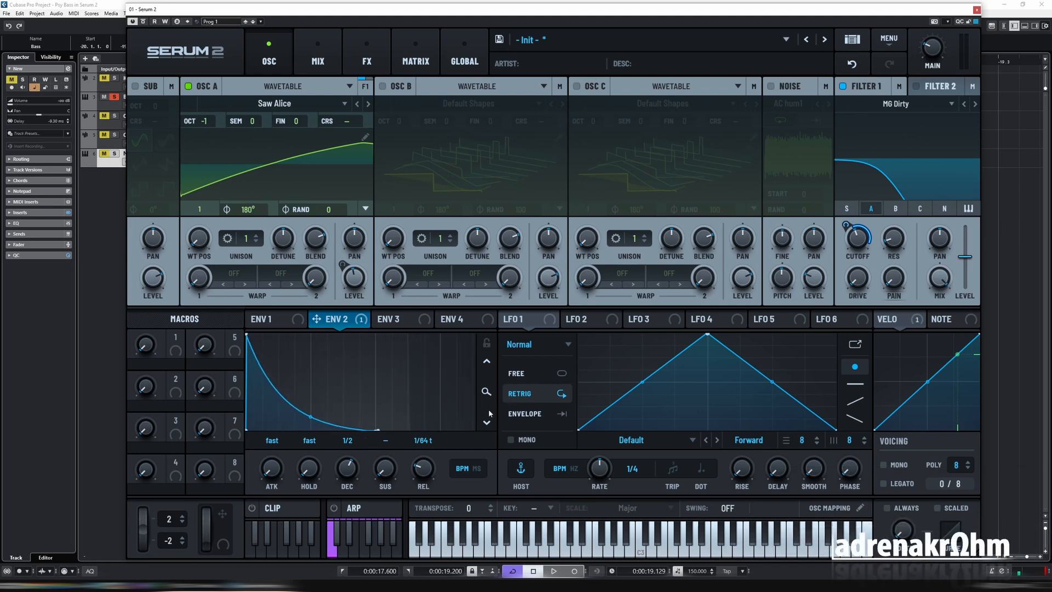
pyautogui.moveTo(488, 419); pyautogui.dragTo(488, 422)
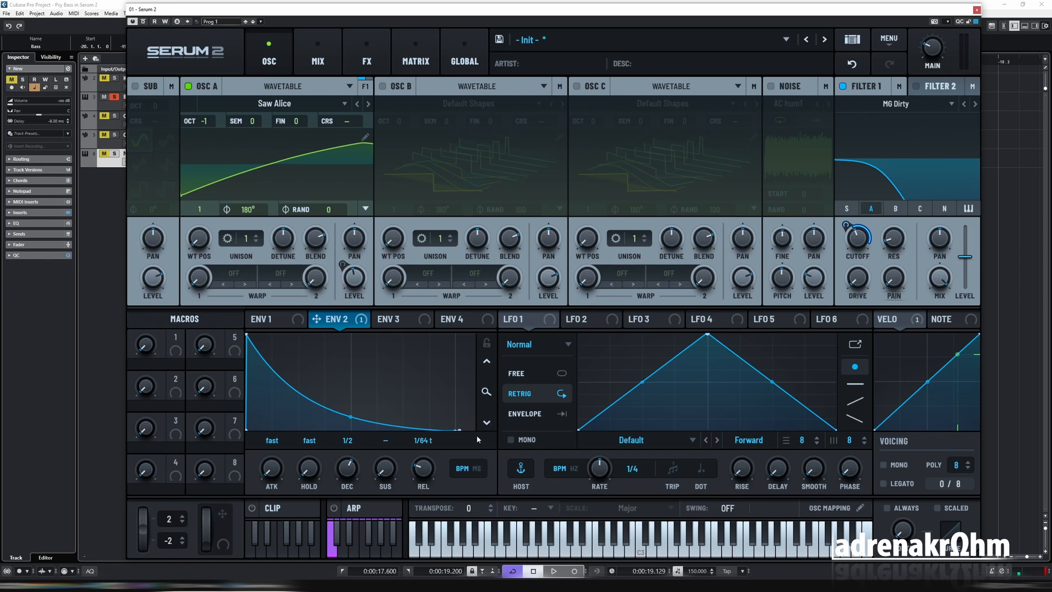
pyautogui.moveTo(346, 467); pyautogui.dragTo(344, 493)
pyautogui.moveTo(486, 390); pyautogui.dragTo(490, 436)
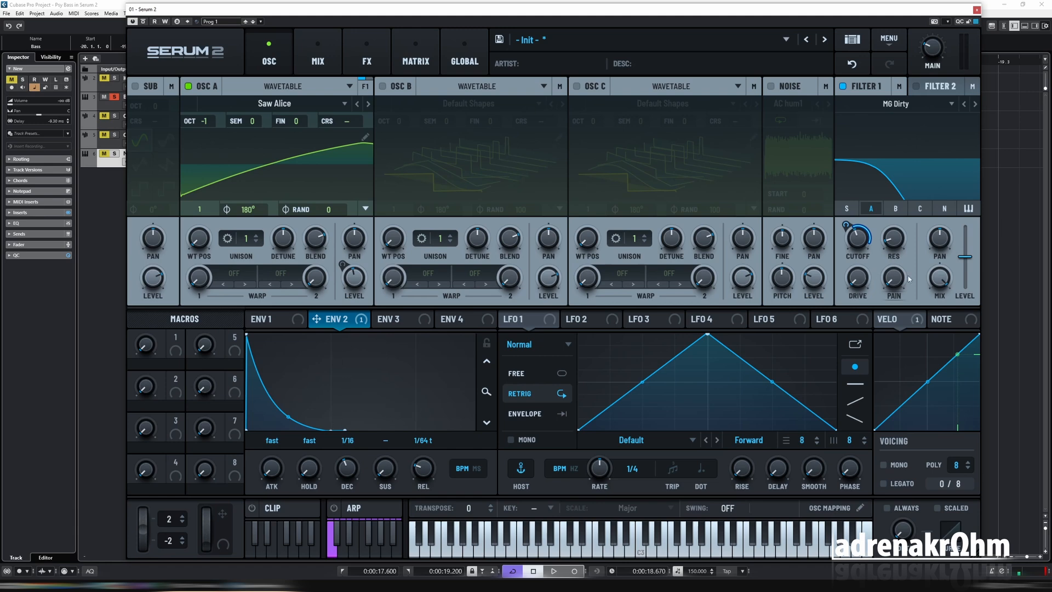
# Step: Raise Filter 1's cutoff by ear while the bass loop plays
pyautogui.press('space')
pyautogui.moveTo(863, 238)
pyautogui.mouseDown()
pyautogui.moveTo(864, 228)
pyautogui.moveTo(852, 233)
pyautogui.mouseUp()
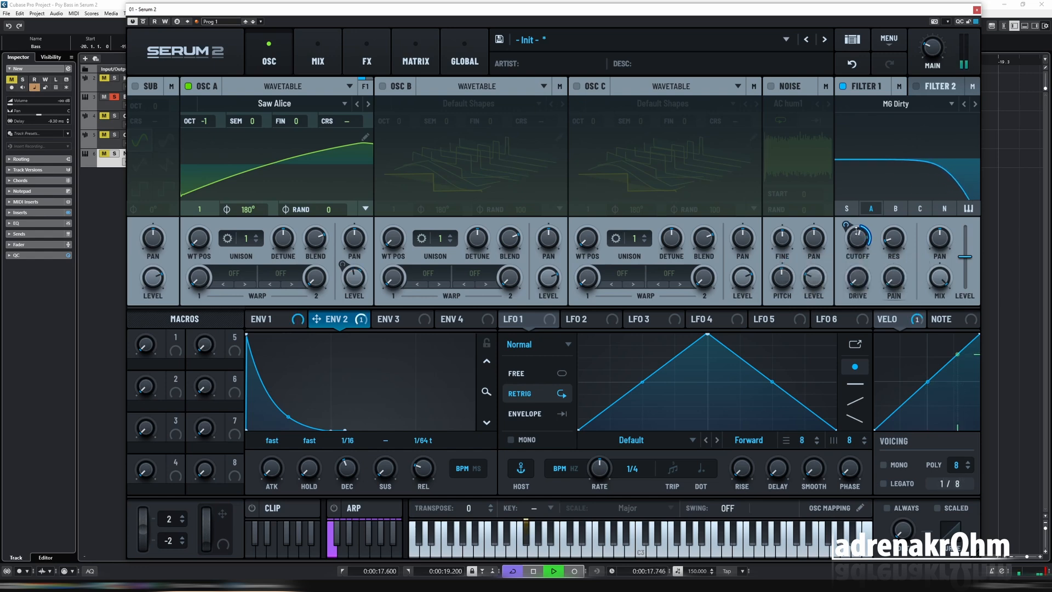
pyautogui.moveTo(860, 237)
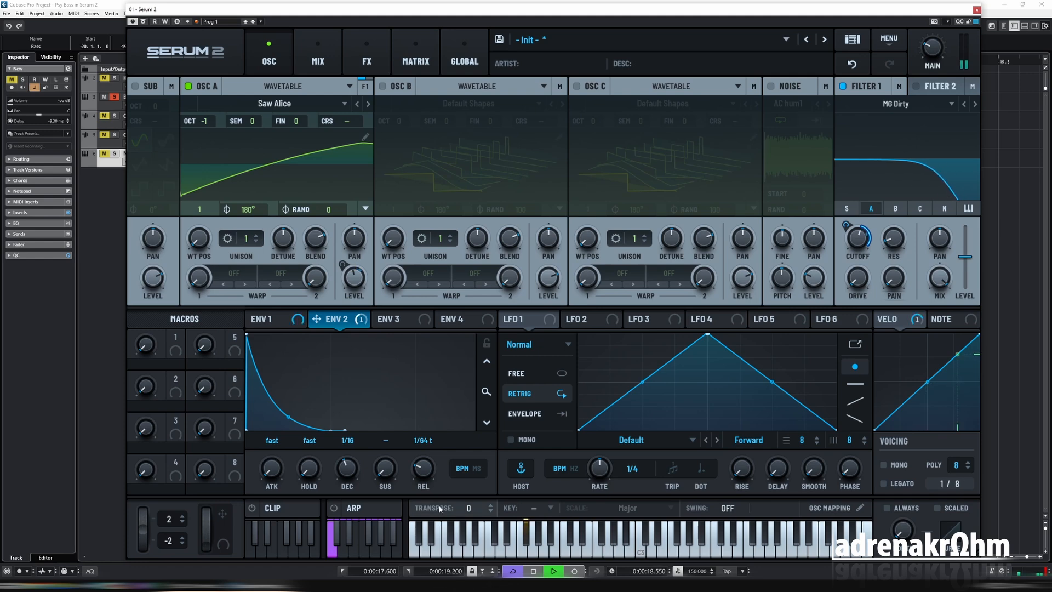
pyautogui.press('space')
# Step: Show Env 1 and set its envelope grid to beats
pyautogui.click(274, 318)
pyautogui.rightClick(369, 420)
pyautogui.moveTo(422, 425)
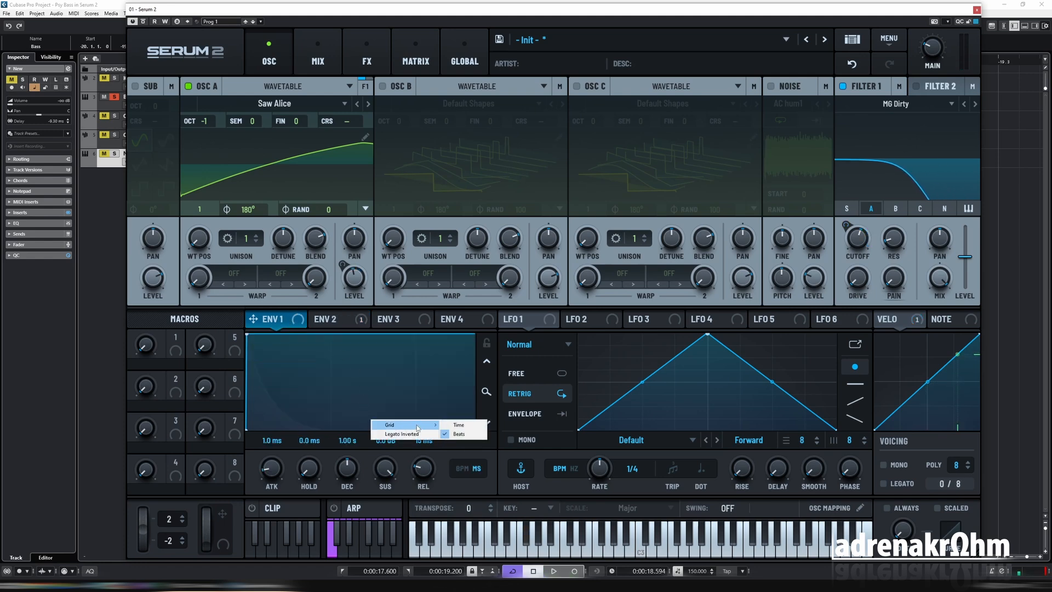
pyautogui.click(465, 435)
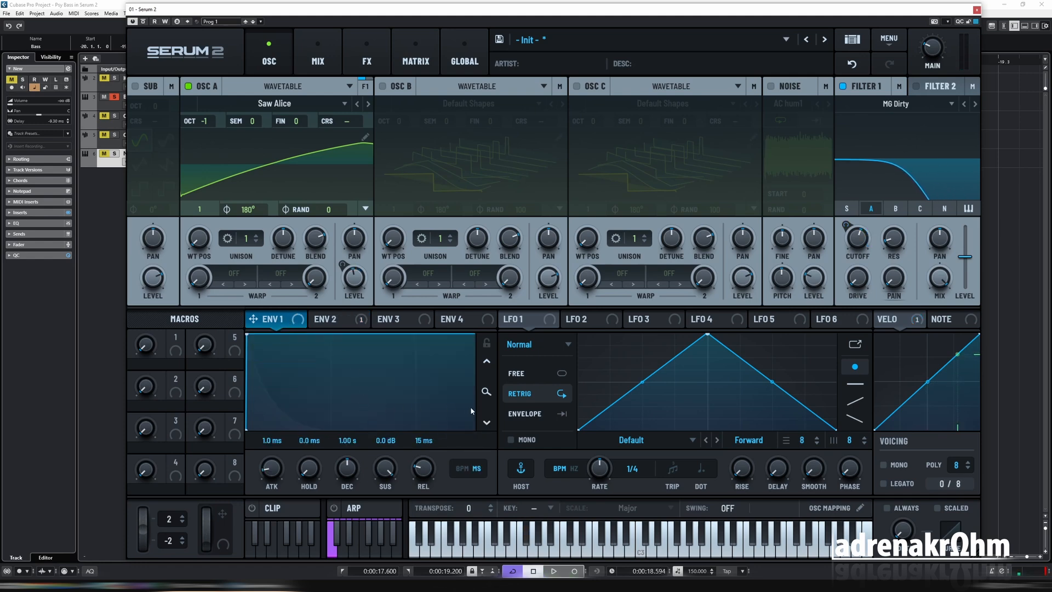
# Step: Sync Env 1 to BPM with a 1/16 decay and lower its sustain to about -1.9 dB
pyautogui.moveTo(484, 385); pyautogui.dragTo(485, 382)
pyautogui.click(462, 468)
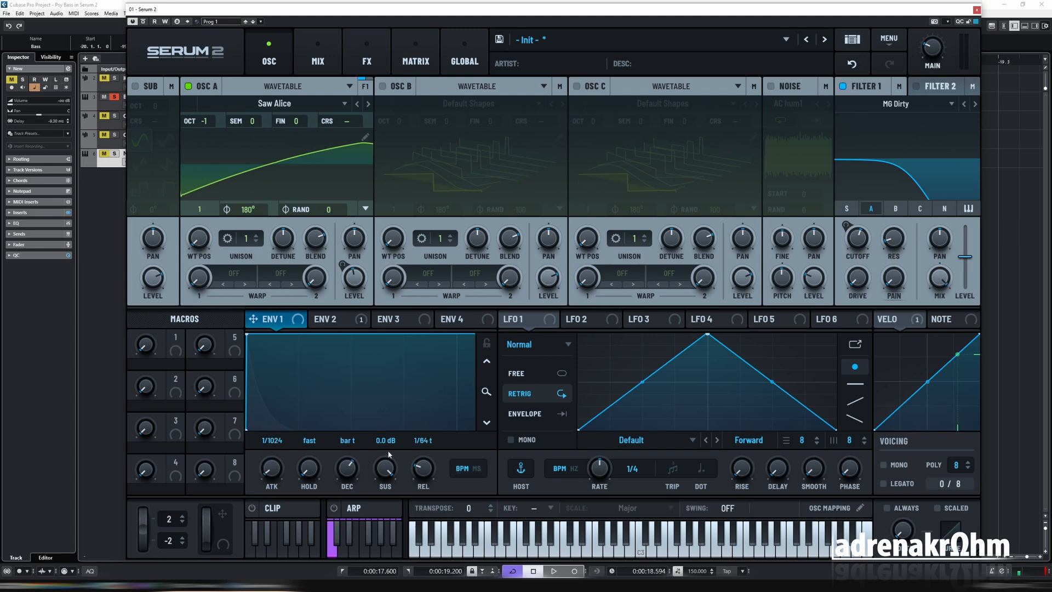
pyautogui.moveTo(349, 473); pyautogui.dragTo(354, 516)
pyautogui.moveTo(385, 477); pyautogui.dragTo(387, 489)
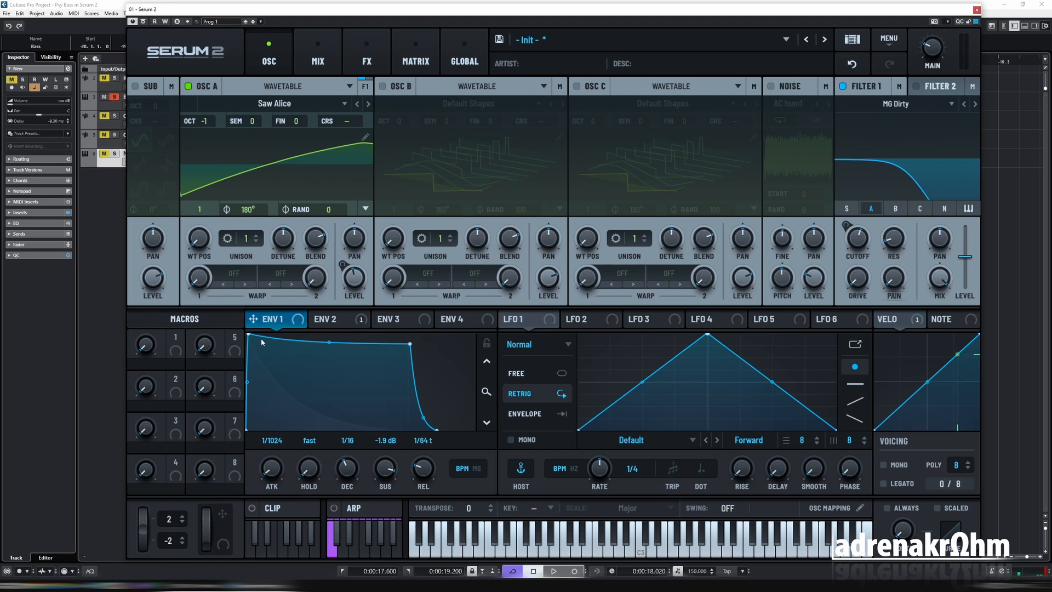
# Step: Refine Env 1 during loop playback to a dotted 1/32 decay, -2.6 dB sustain and 1/64 release
pyautogui.press('space')
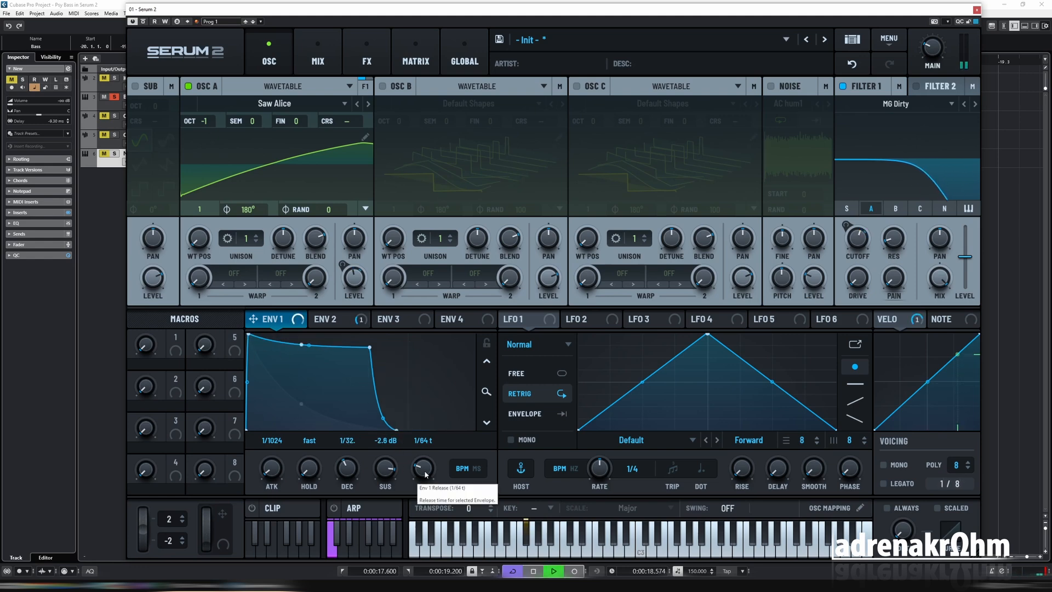
pyautogui.scroll(1, 423, 467)
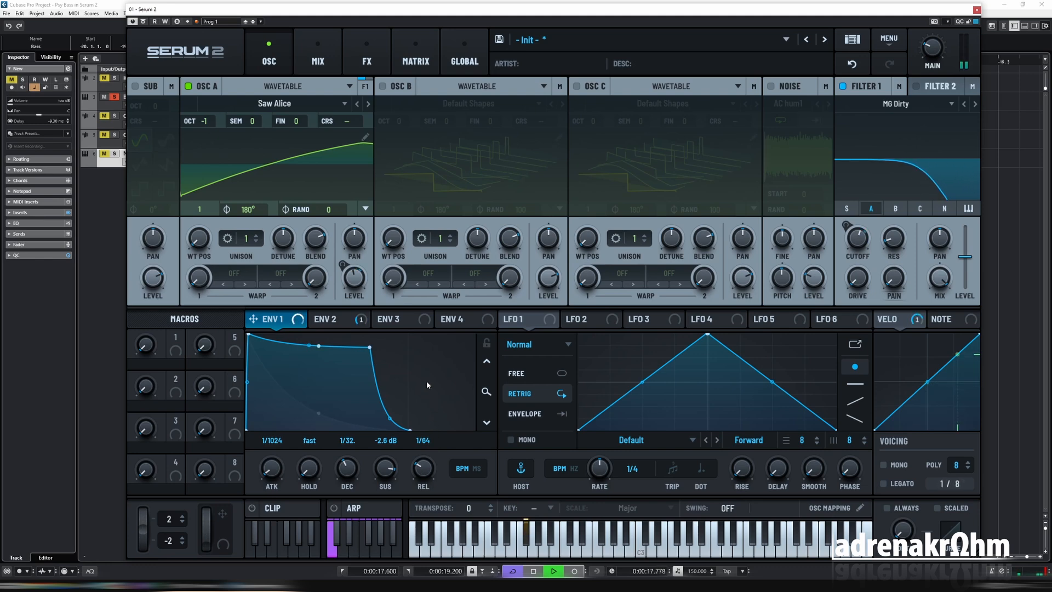
pyautogui.press('space')
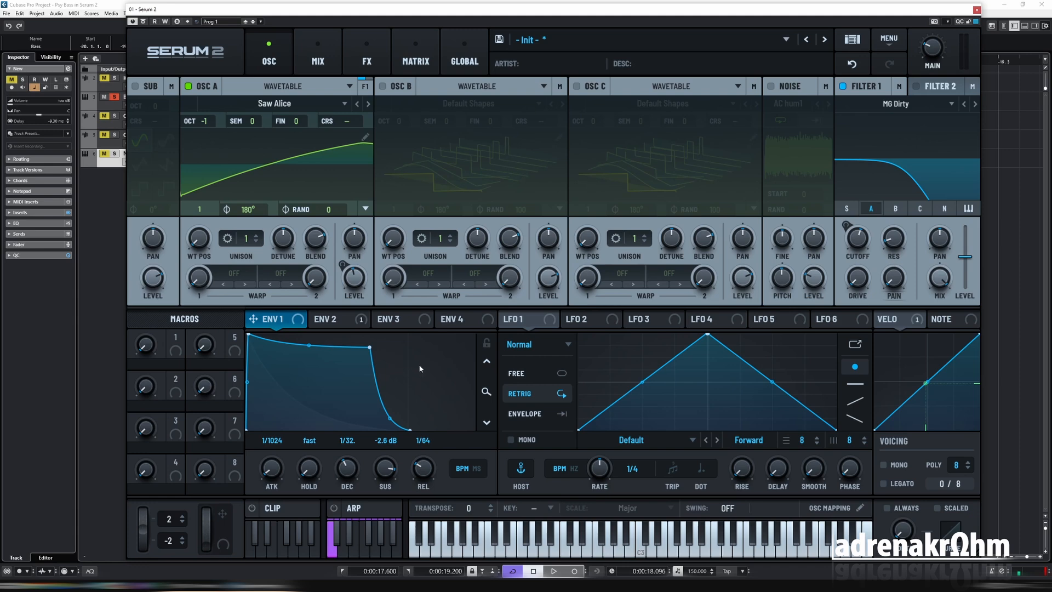
pyautogui.press('space')
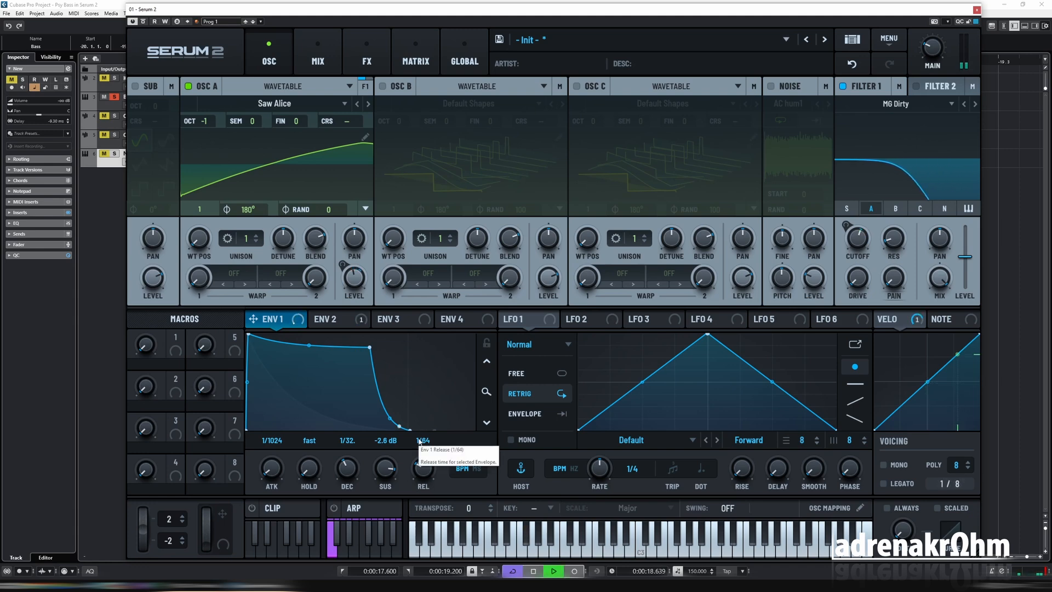
pyautogui.press('space')
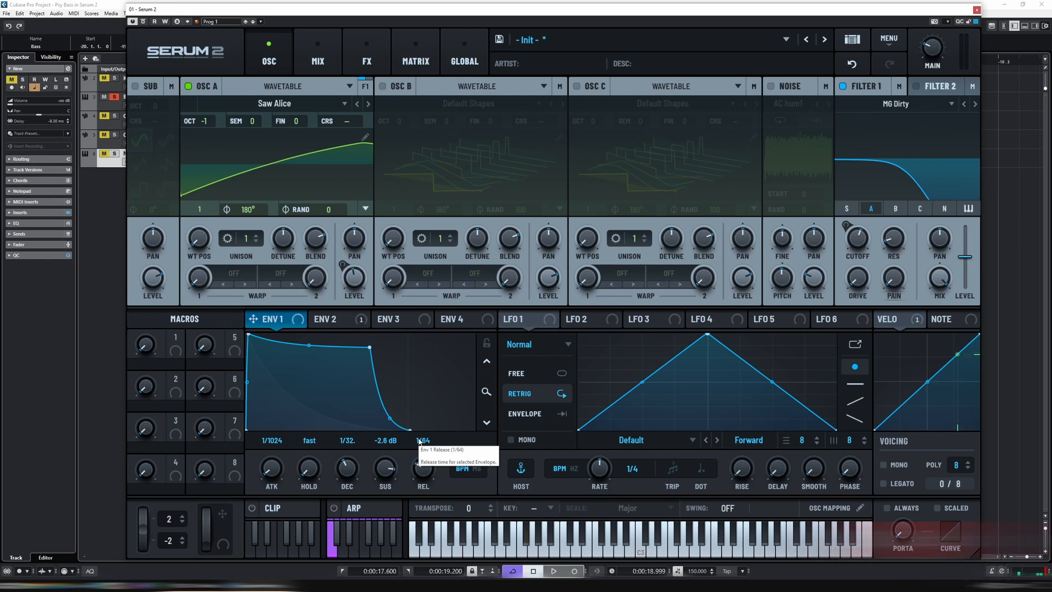
# Step: Replace the bypassed Equalizer in the main effects chain with a Filter effect
pyautogui.click(367, 61)
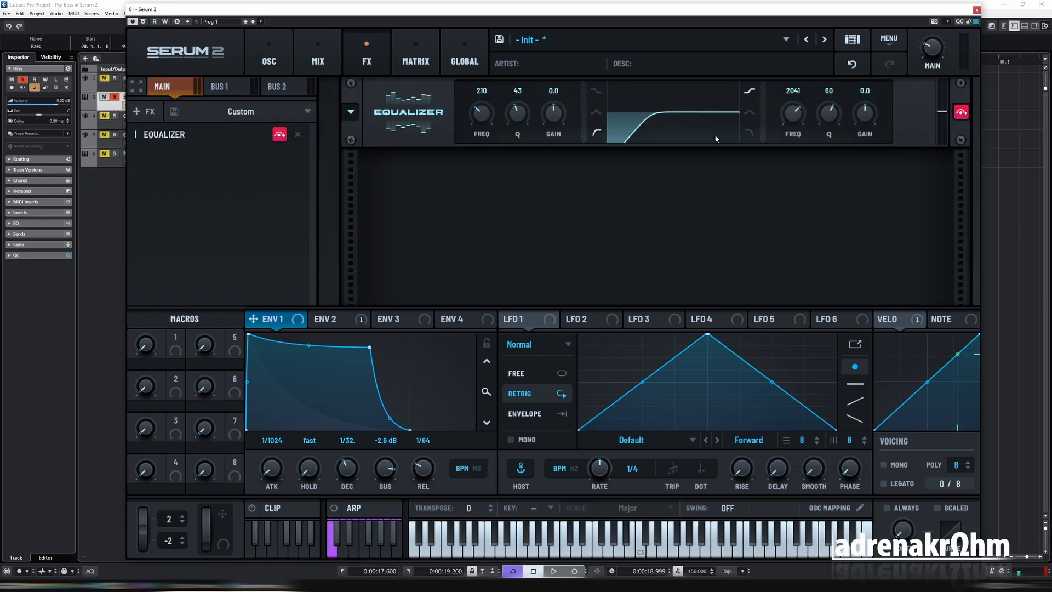
pyautogui.click(298, 134)
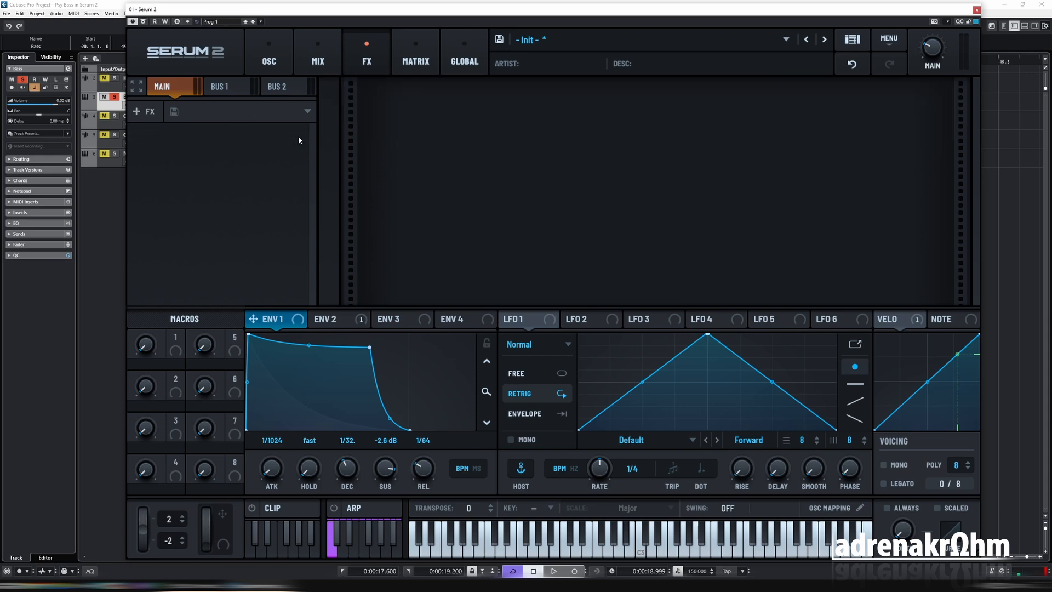
pyautogui.click(136, 111)
pyautogui.click(148, 191)
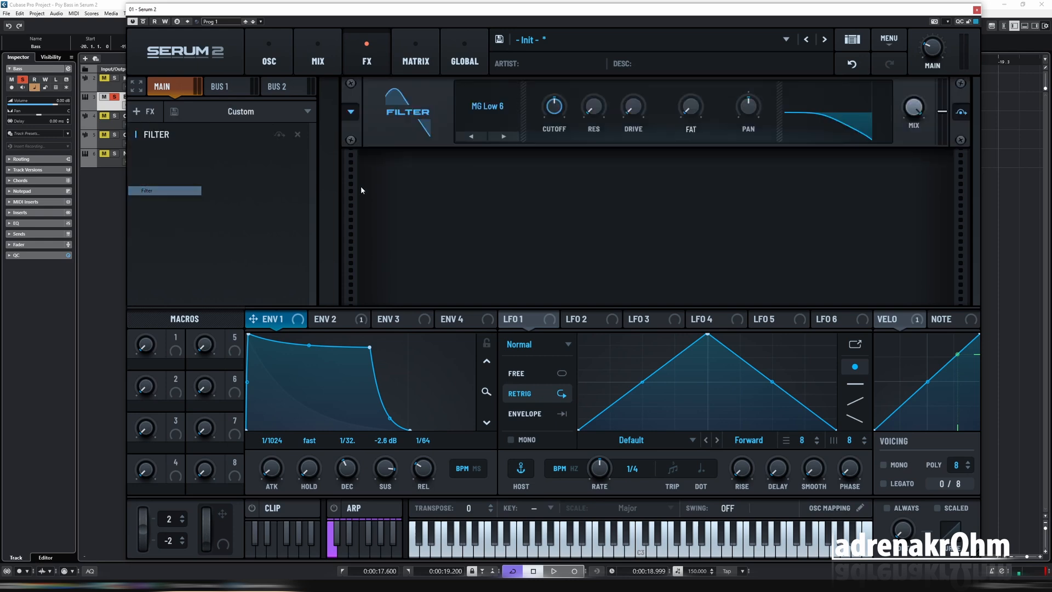
# Step: Set the Filter effect's type to Diffusor from the S2 Filters
pyautogui.click(493, 106)
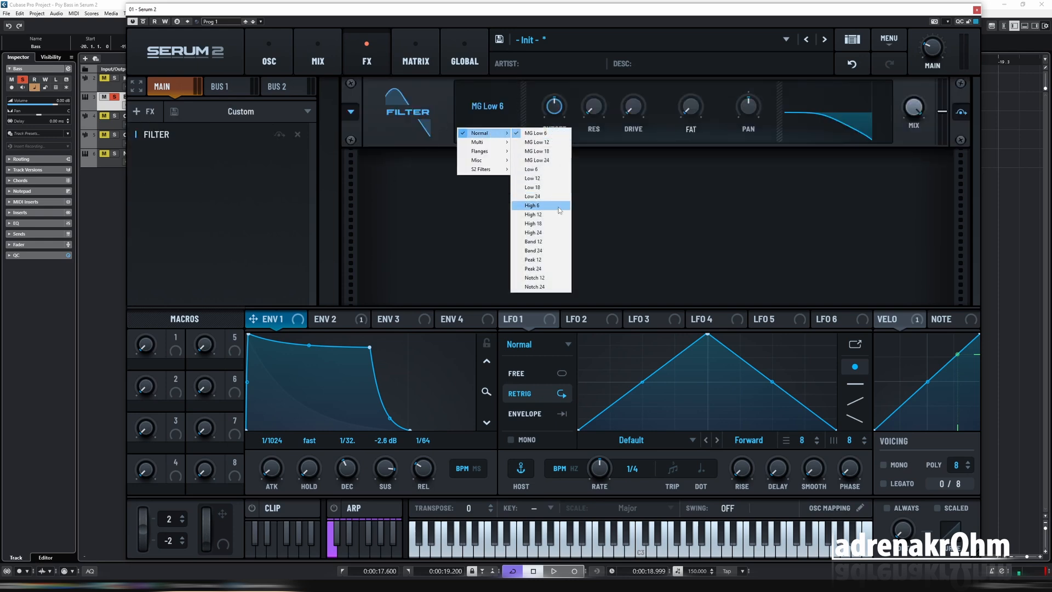
pyautogui.moveTo(482, 170)
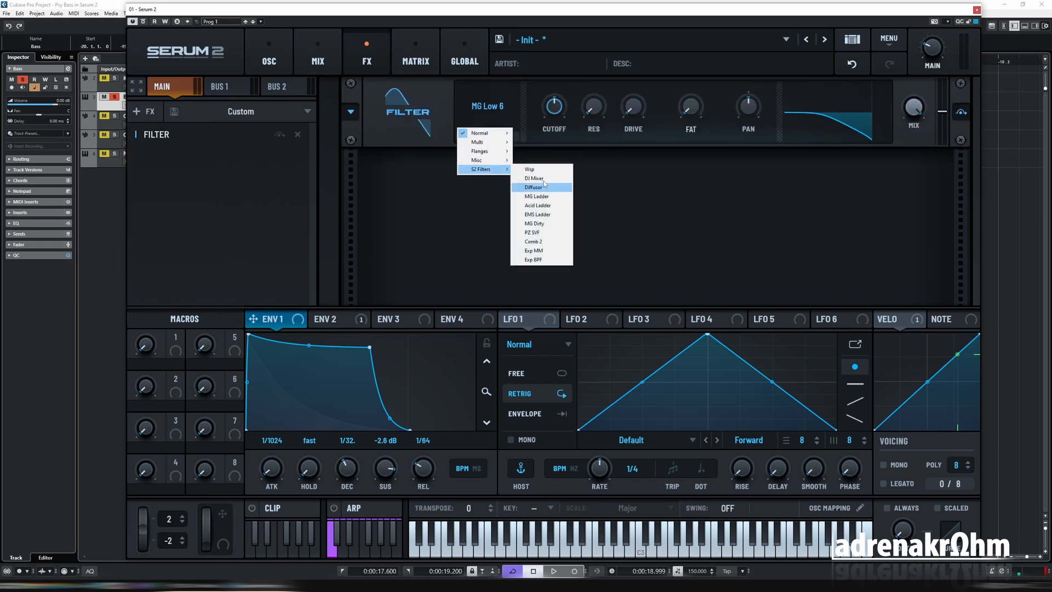
pyautogui.click(545, 187)
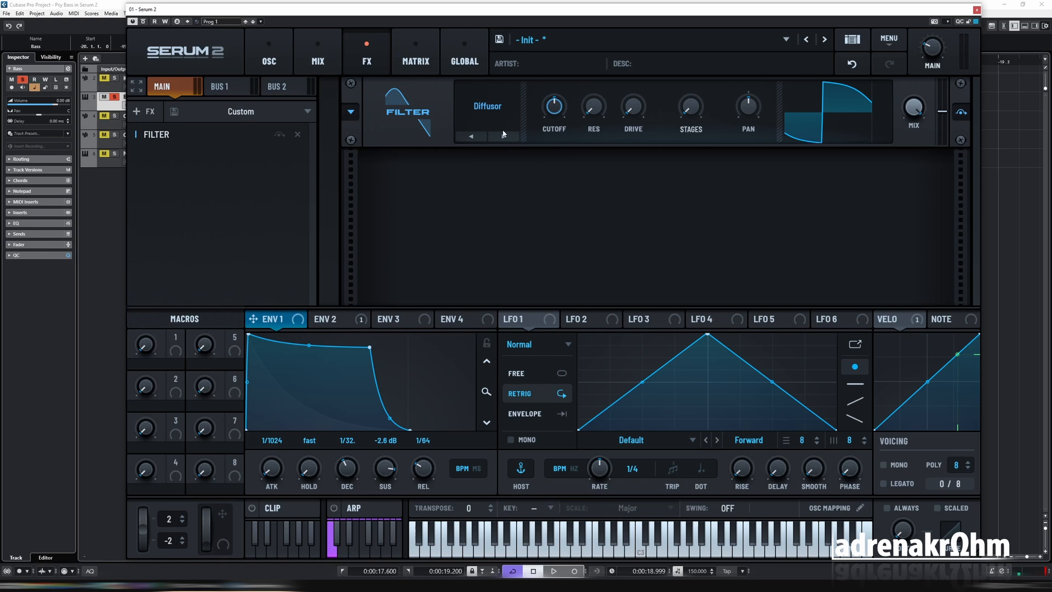
# Step: Insert the Oszillos Mega Scope analyzer on the Bass track
pyautogui.click(20, 212)
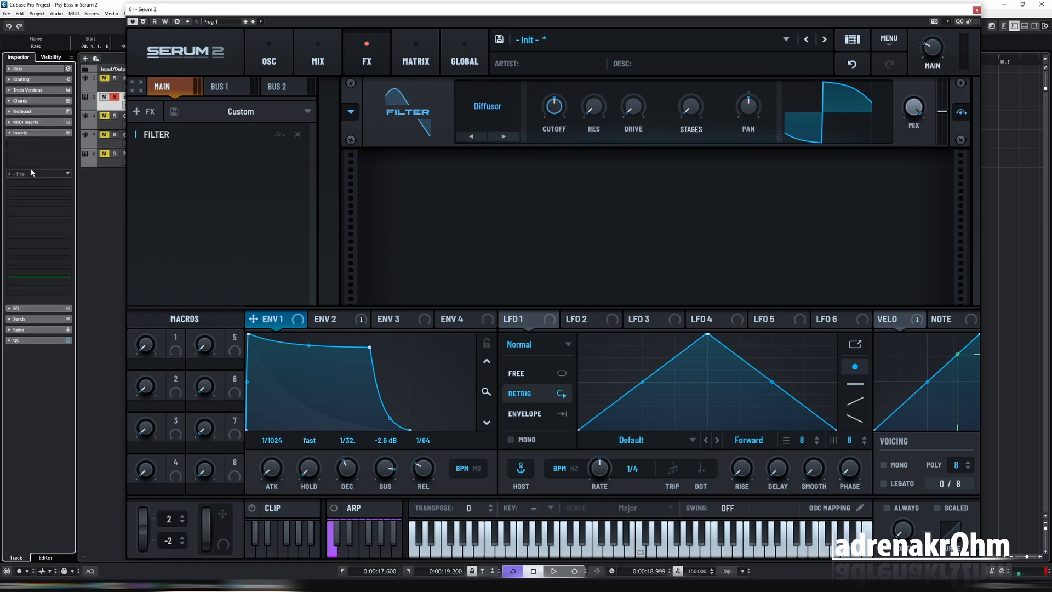
pyautogui.click(32, 169)
pyautogui.write('osz')
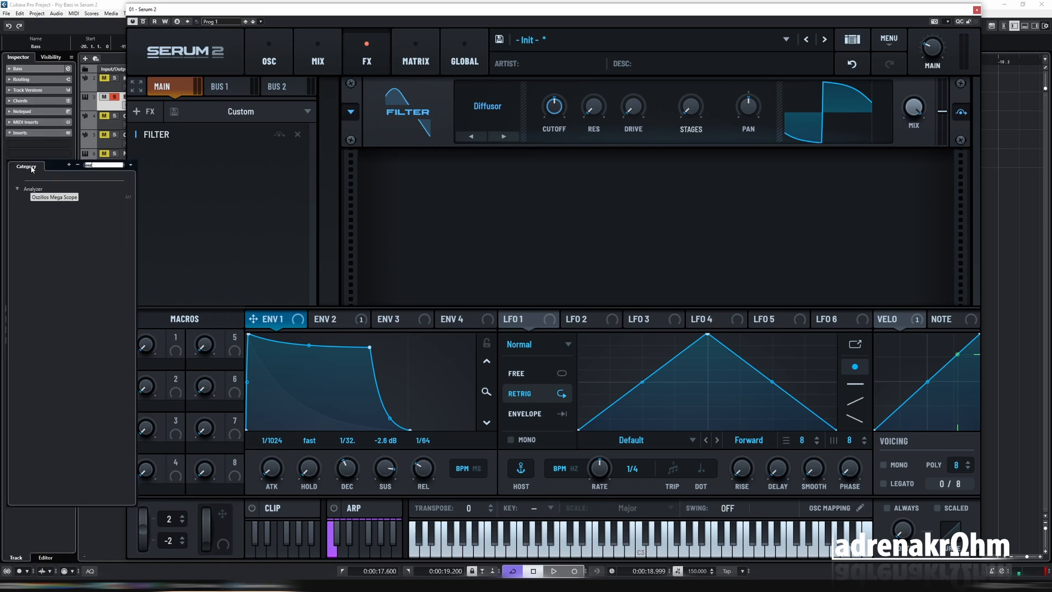
pyautogui.press('Return')
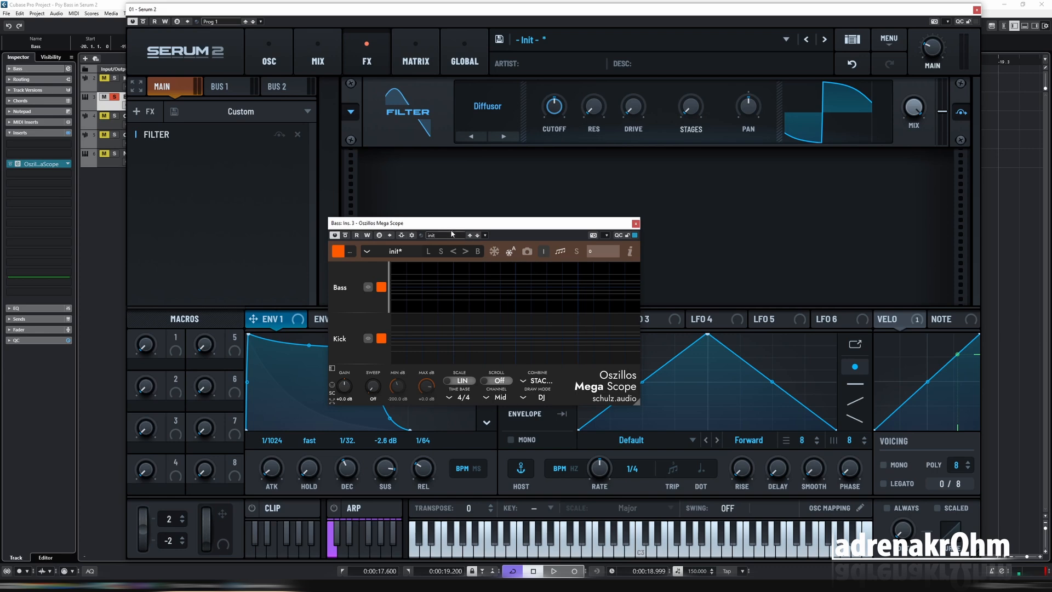
# Step: Enlarge the oscilloscope window and turn off its Kick channel display
pyautogui.moveTo(435, 222); pyautogui.dragTo(341, 200)
pyautogui.moveTo(543, 380); pyautogui.dragTo(855, 545)
pyautogui.click(274, 440)
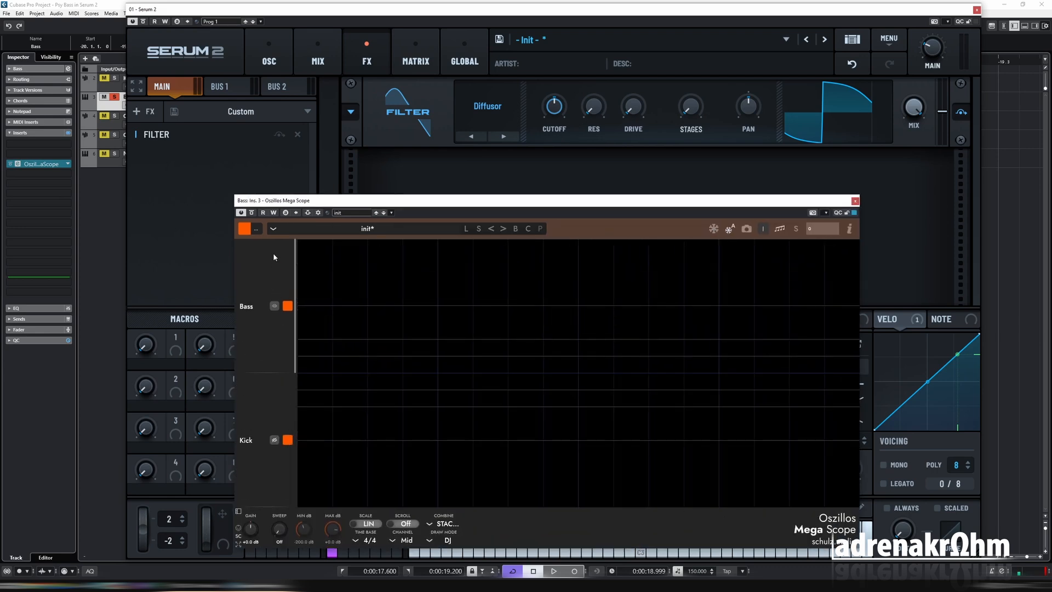
# Step: Raise Serum's main volume slightly while the bass loop plays
pyautogui.press('space')
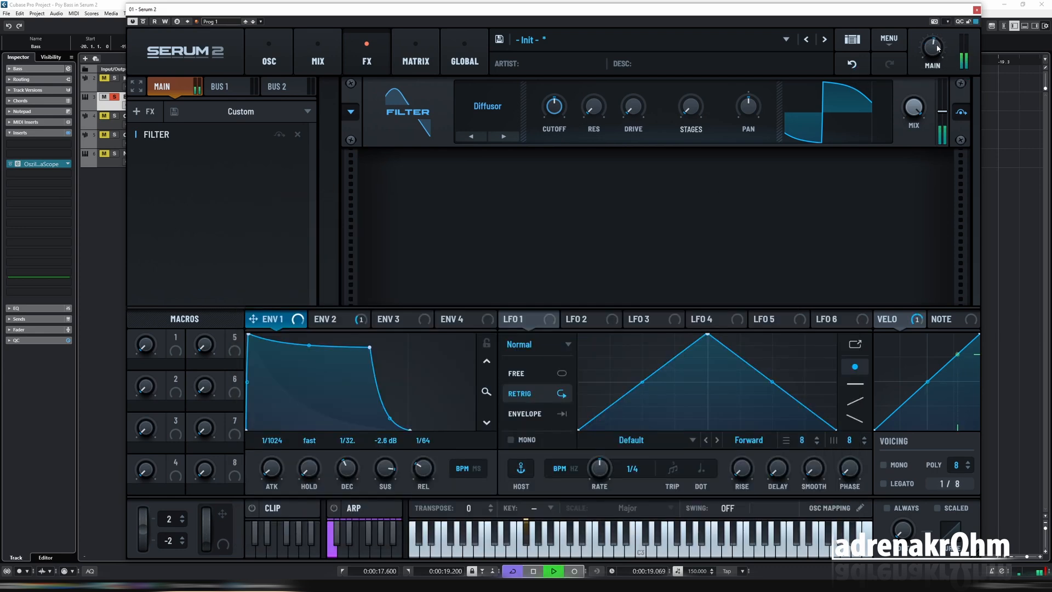
pyautogui.moveTo(938, 42); pyautogui.dragTo(940, 33)
# Step: Set the oscilloscope's time base to 1/4 and its draw mode to shaded
pyautogui.click(22, 164)
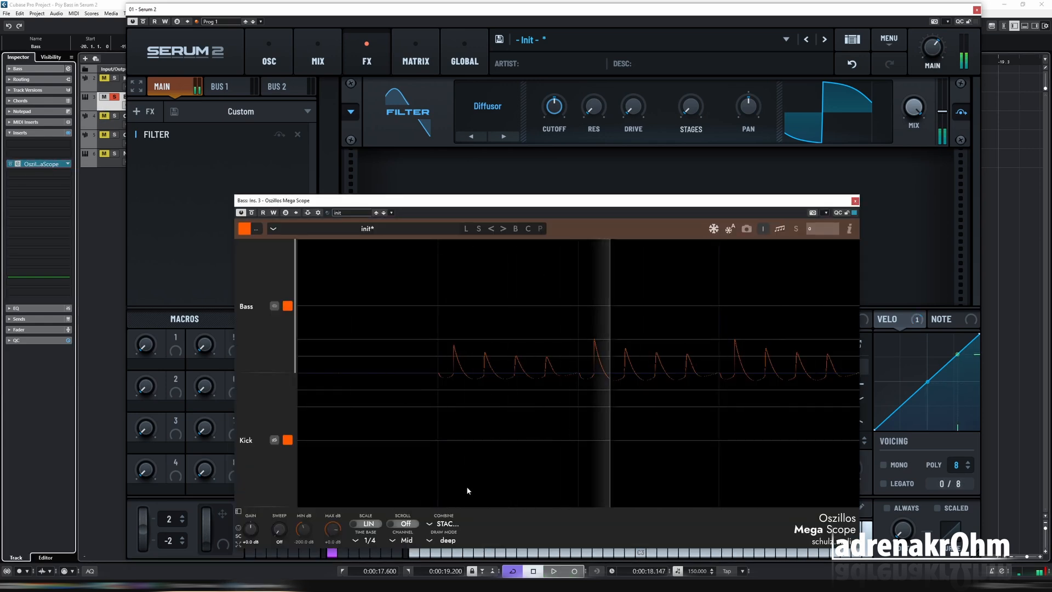
pyautogui.press('space')
pyautogui.click(447, 540)
pyautogui.click(446, 510)
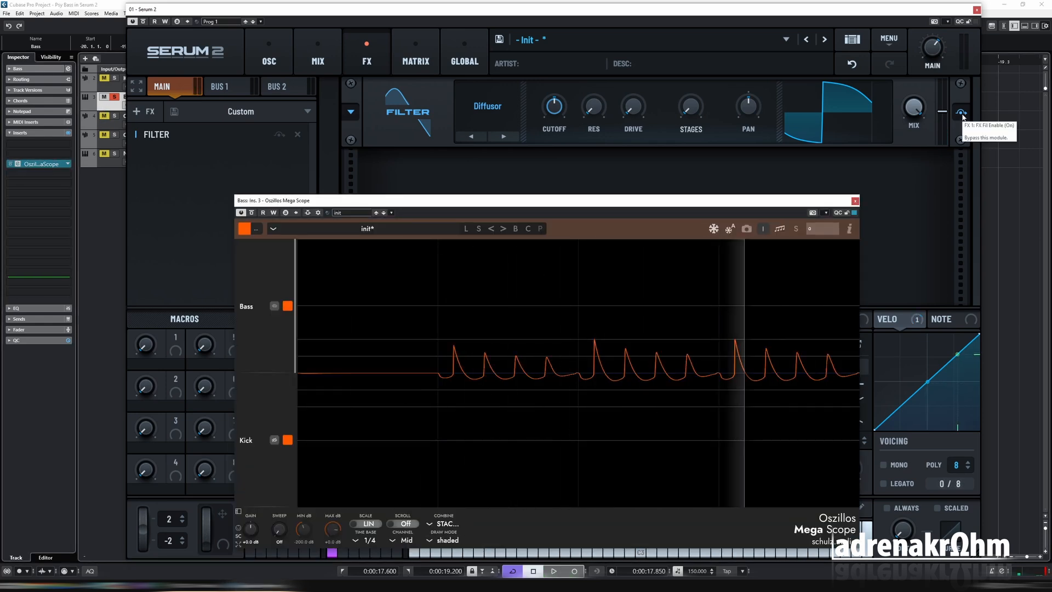
# Step: Bypass the Diffusor filter and examine the unfiltered bass waveform in the scope during playback
pyautogui.click(962, 113)
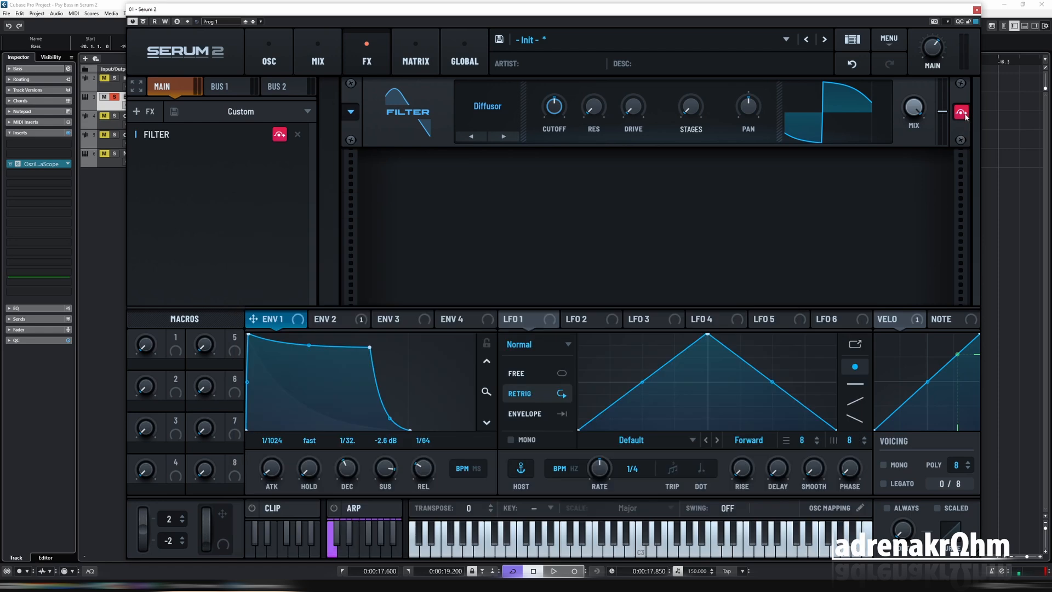
pyautogui.press('space')
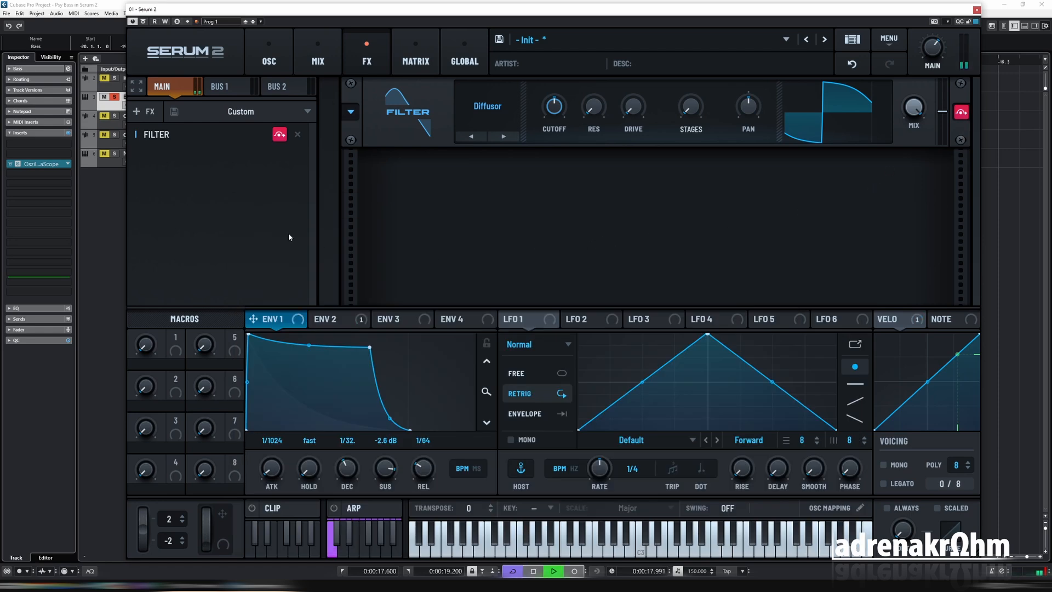
pyautogui.click(18, 163)
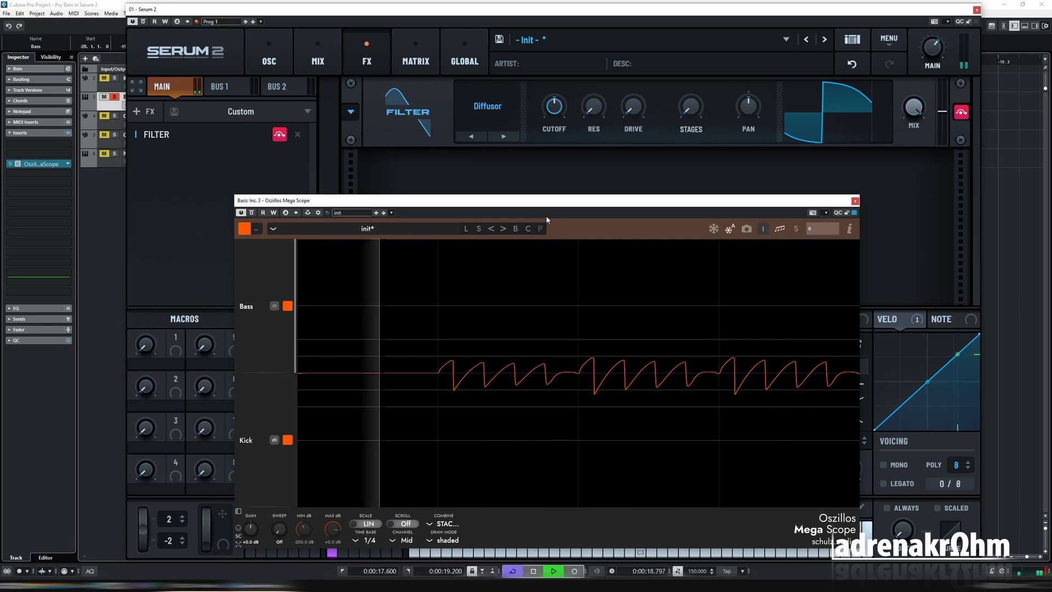
pyautogui.press('space')
pyautogui.press('space')
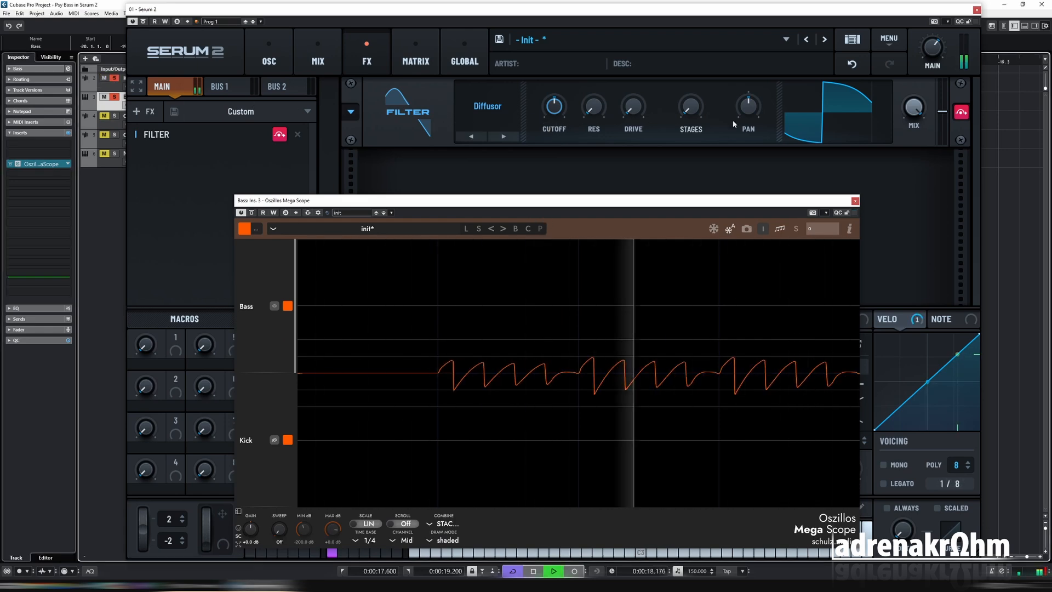
pyautogui.press('space')
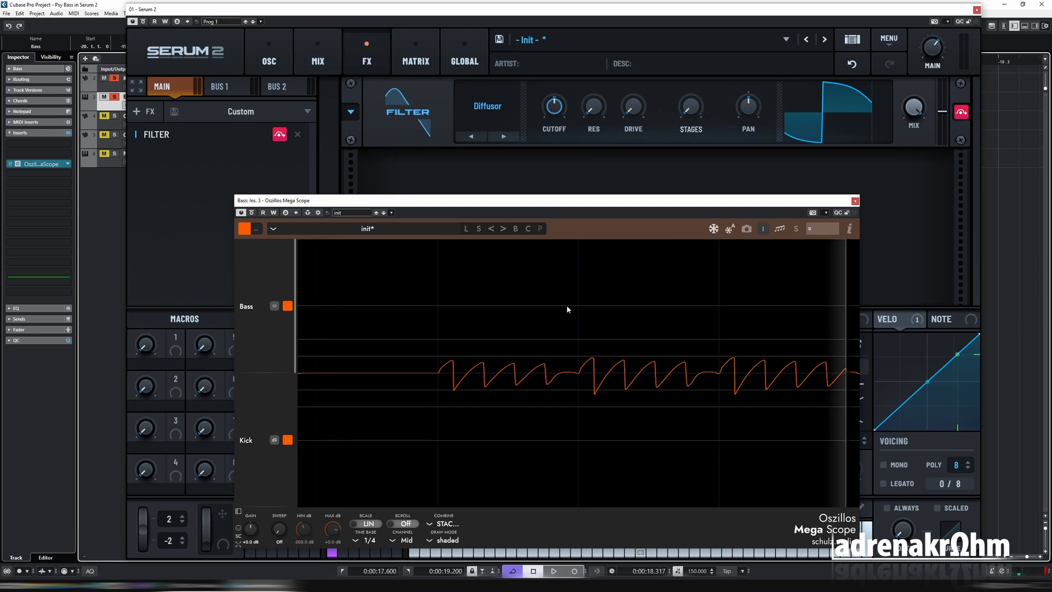
# Step: Re-enable the Diffusor filter and examine its effect on the bass waveform during playback
pyautogui.click(961, 112)
pyautogui.press('space')
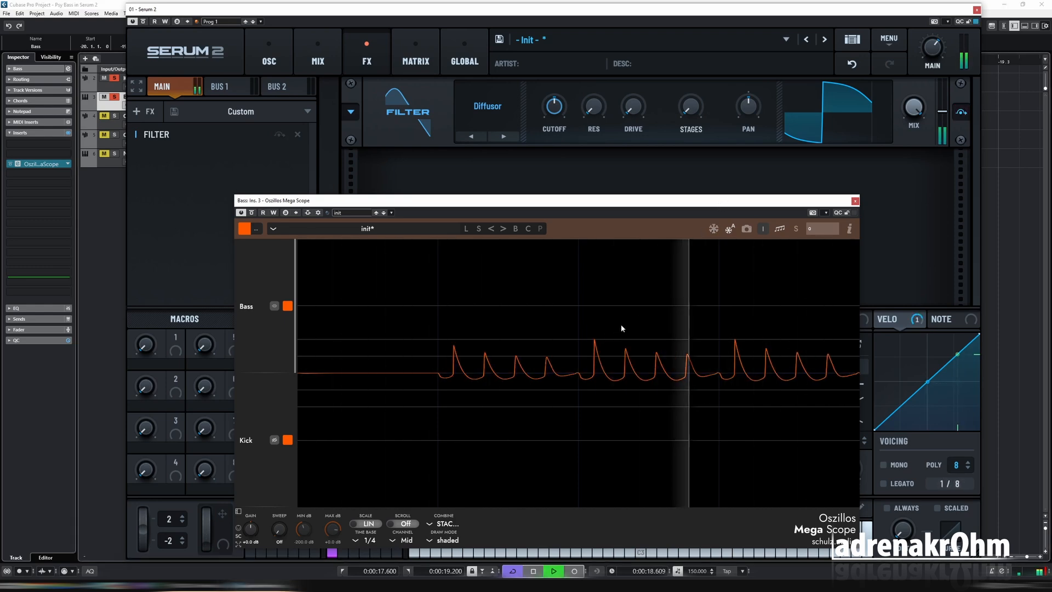
pyautogui.press('space')
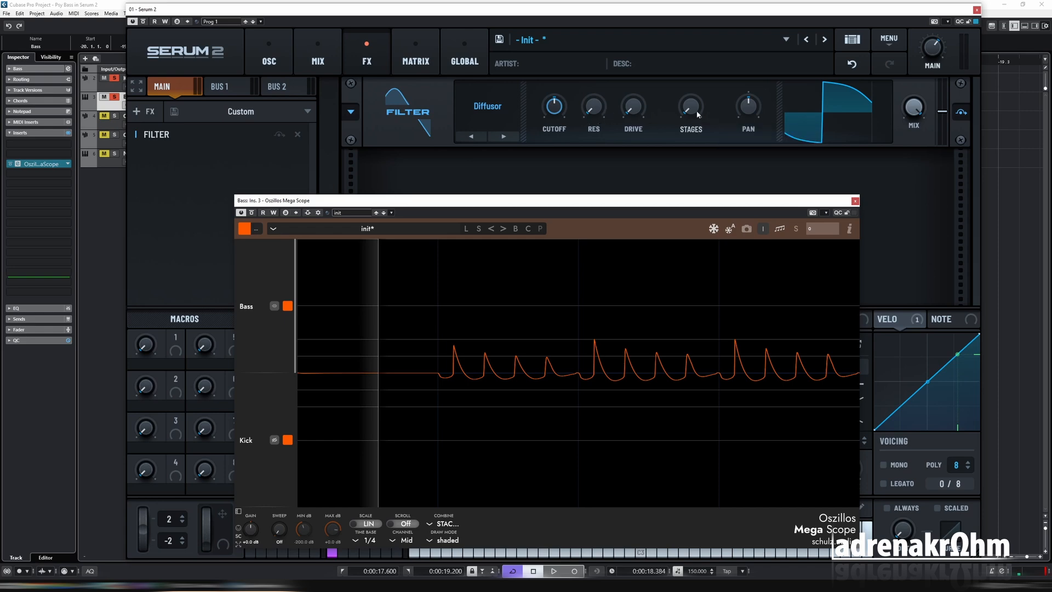
# Step: Raise the Diffusor filter's stages and cutoff by ear while watching the bass waveform
pyautogui.press('space')
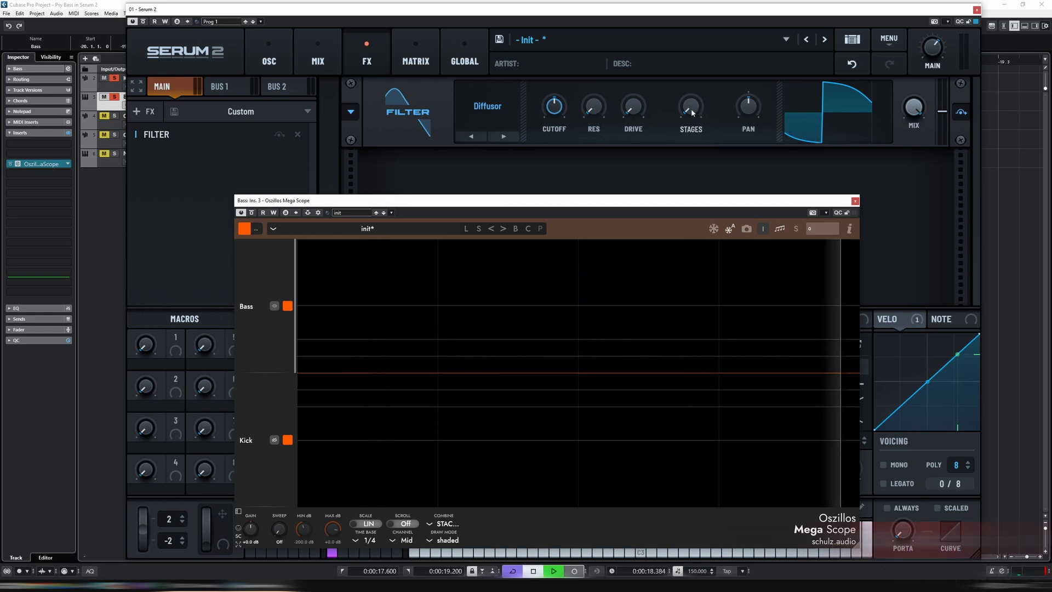
pyautogui.moveTo(691, 108); pyautogui.dragTo(696, 95)
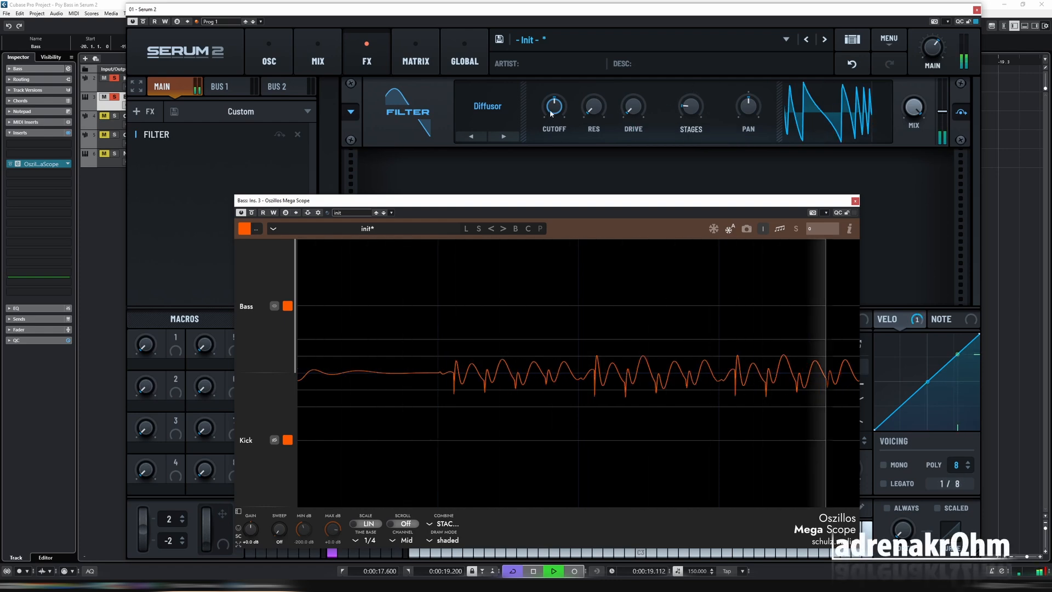
pyautogui.moveTo(553, 110); pyautogui.dragTo(563, 88)
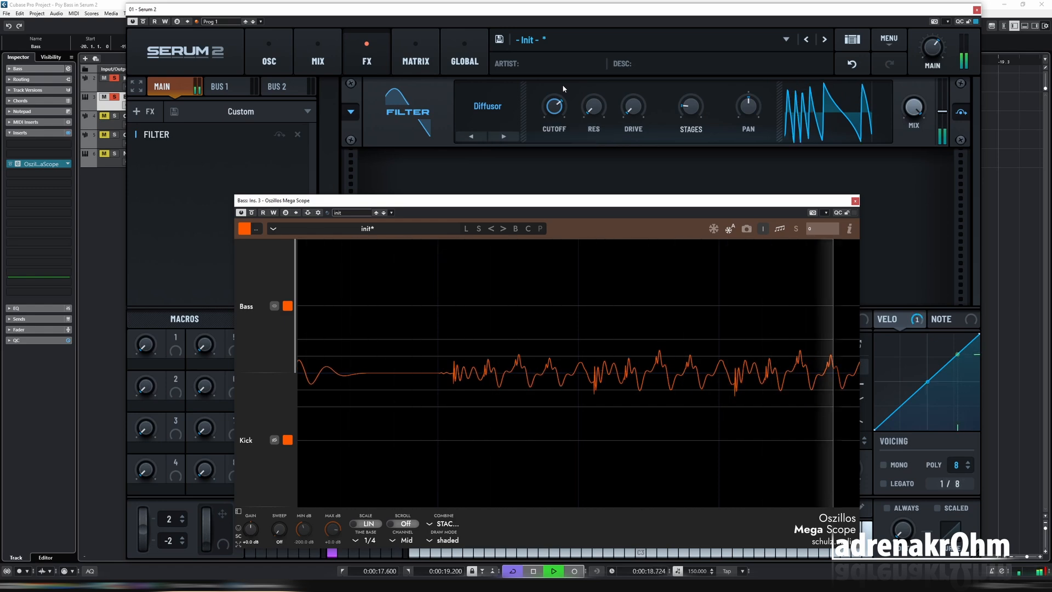
pyautogui.press('space')
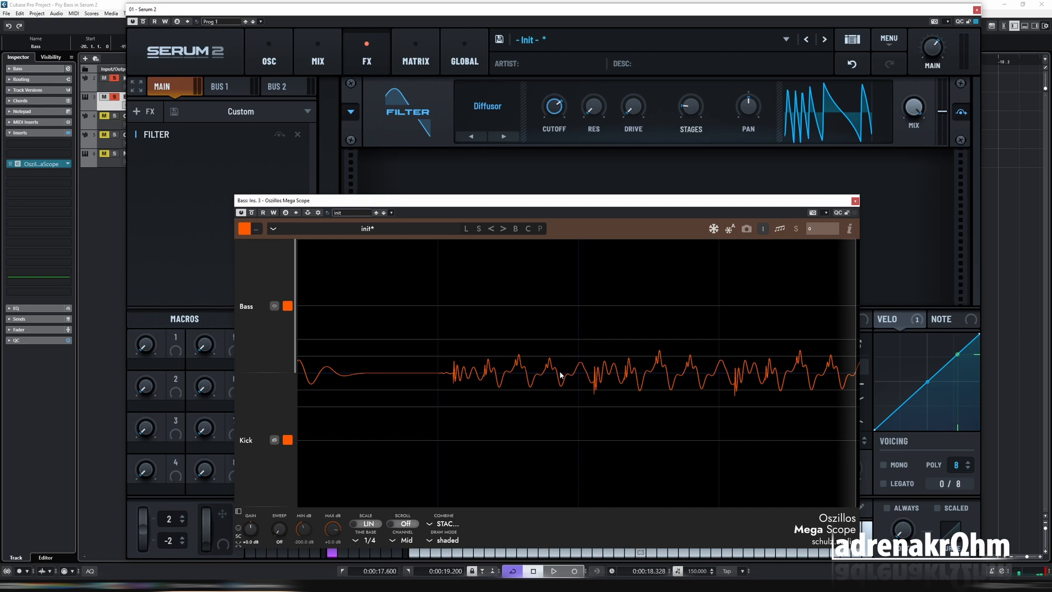
# Step: Set the Diffusor filter's resonance to about 3% while the loop plays
pyautogui.press('space')
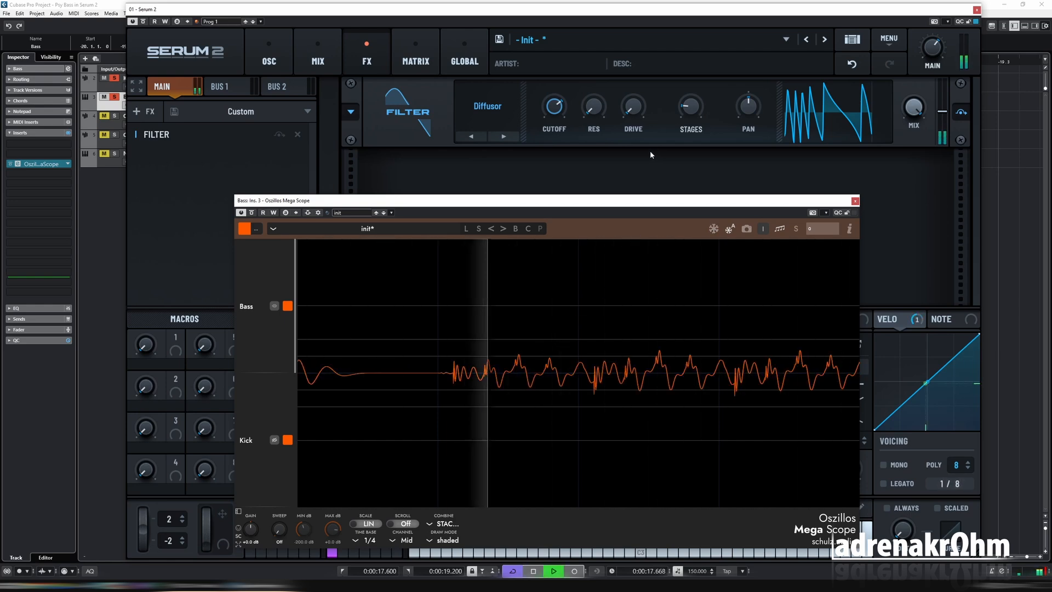
pyautogui.moveTo(595, 110)
pyautogui.moveTo(594, 108); pyautogui.dragTo(594, 105)
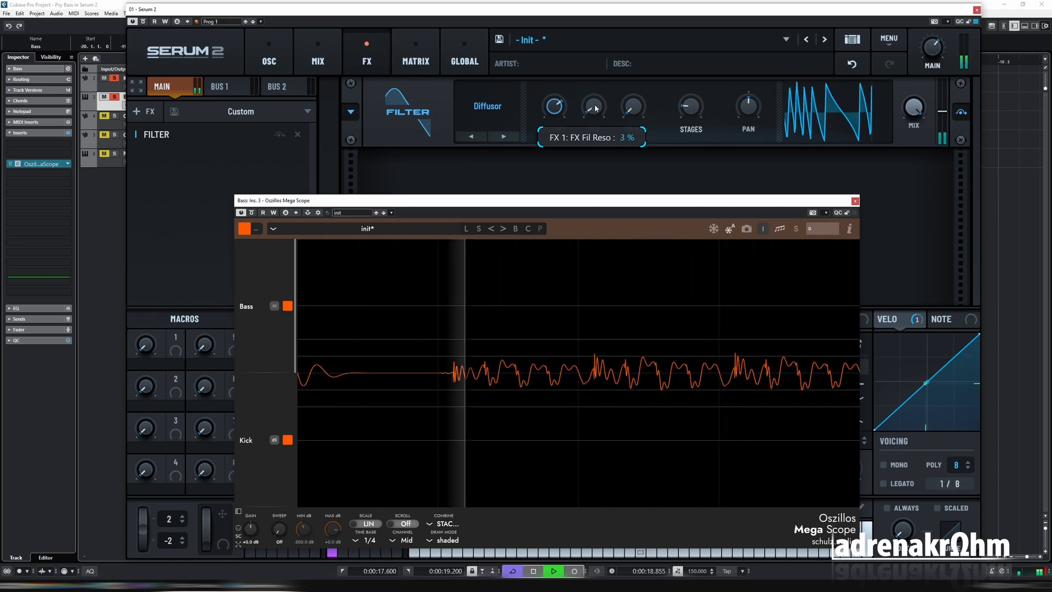
# Step: Bypass the filter effect again and compare the dry bass waveform in the scope
pyautogui.press('space')
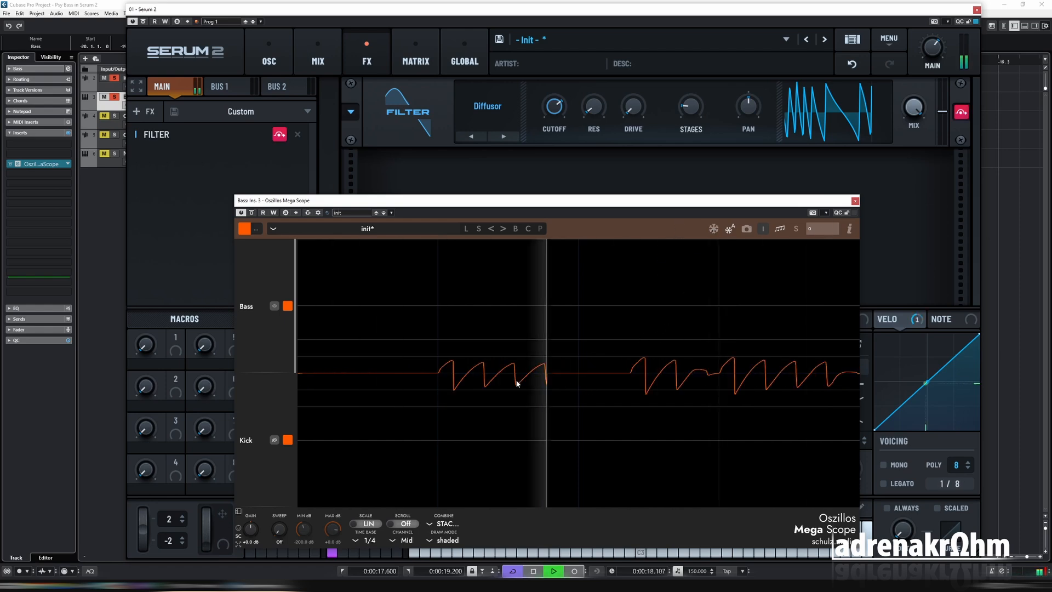
pyautogui.press('space')
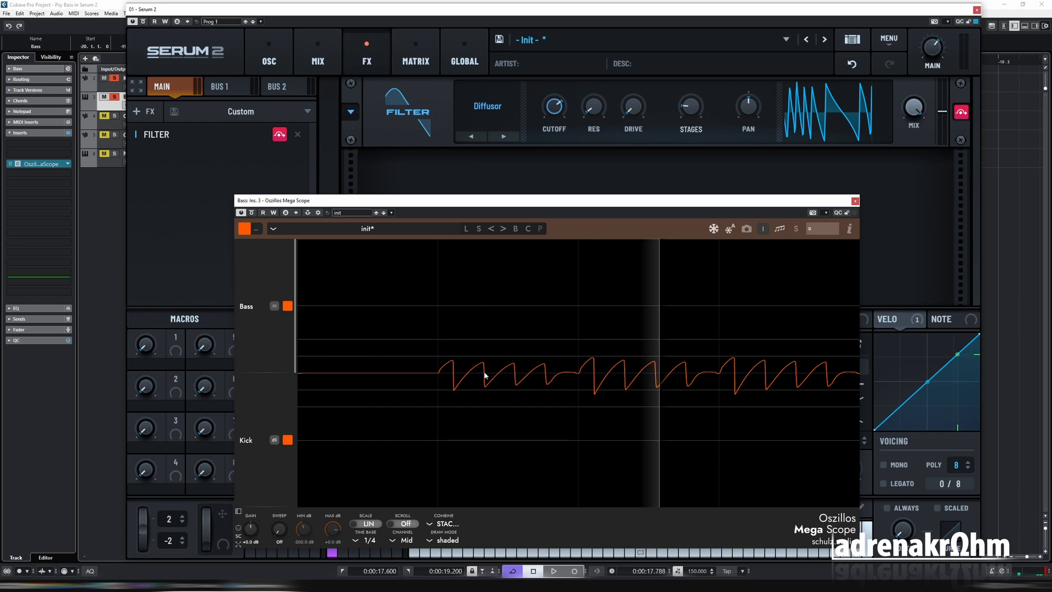
# Step: Re-enable the Diffusor filter and adjust its cutoff to about 1840 Hz while the loop plays
pyautogui.click(960, 114)
pyautogui.press('space')
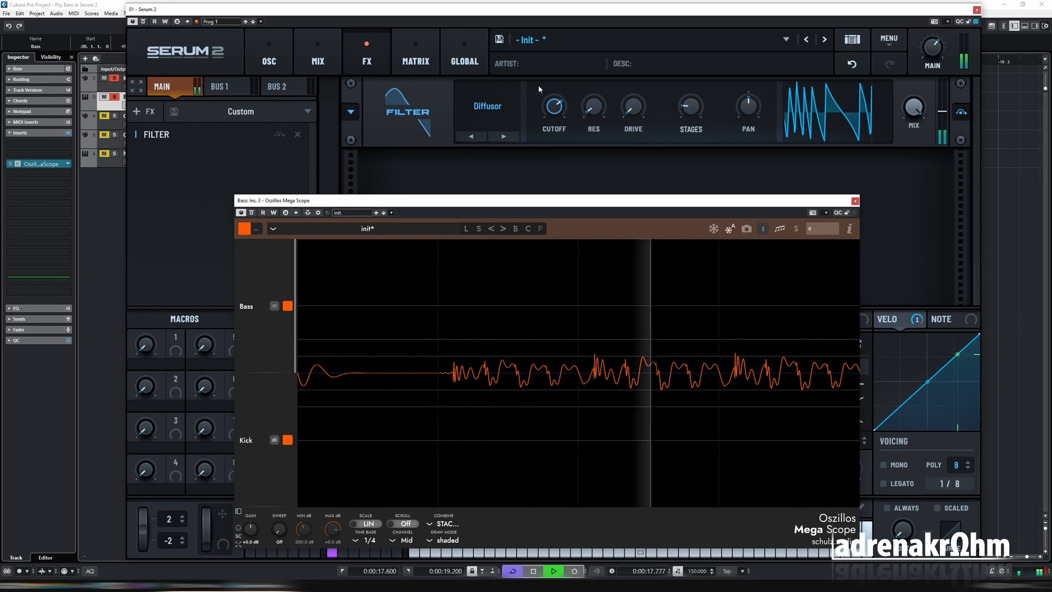
pyautogui.moveTo(555, 115)
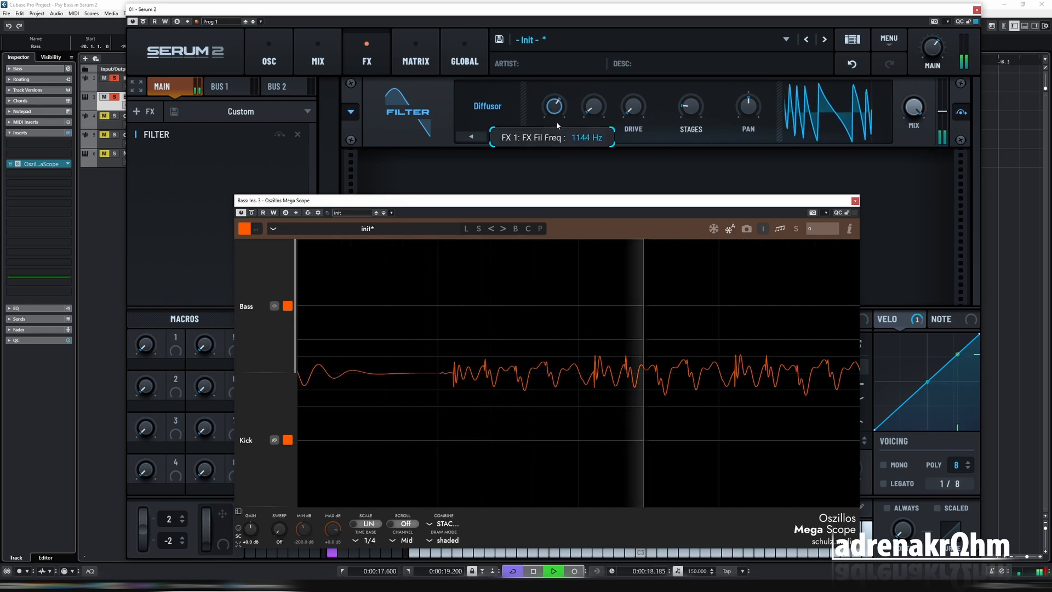
pyautogui.moveTo(555, 116); pyautogui.dragTo(563, 114)
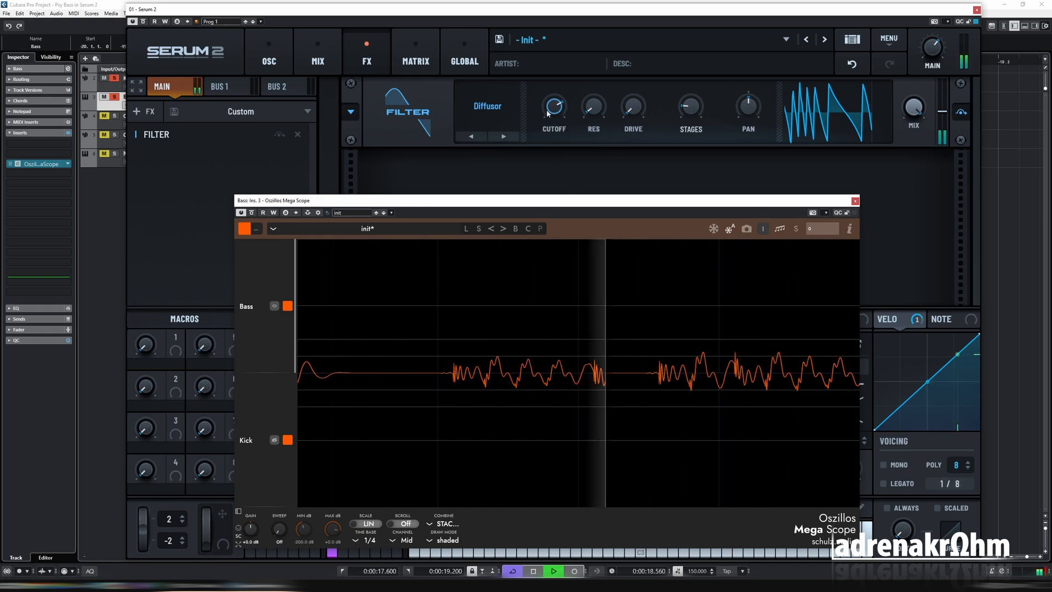
pyautogui.moveTo(552, 111)
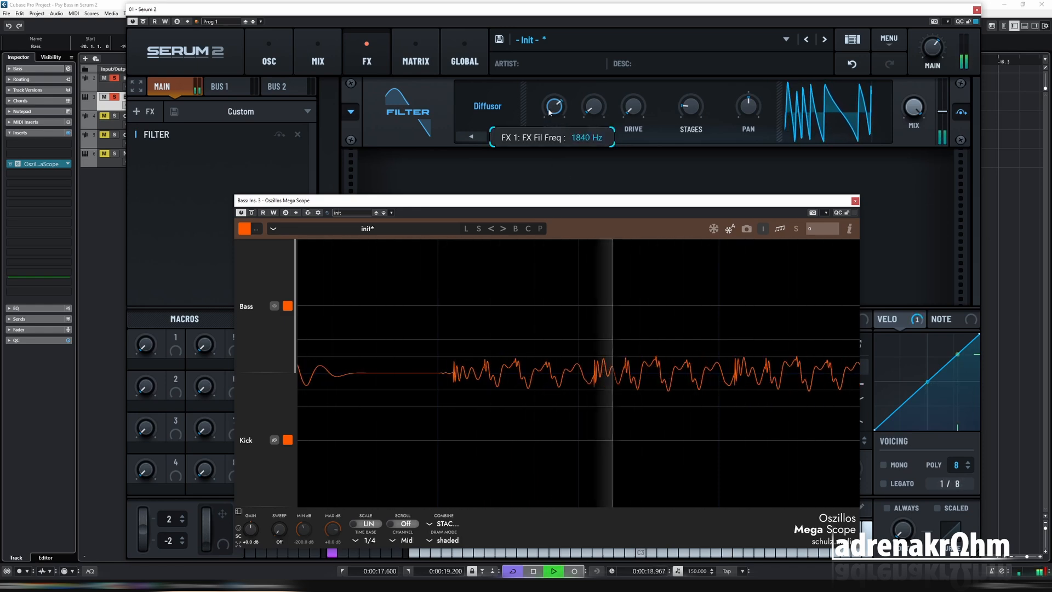
pyautogui.press('space')
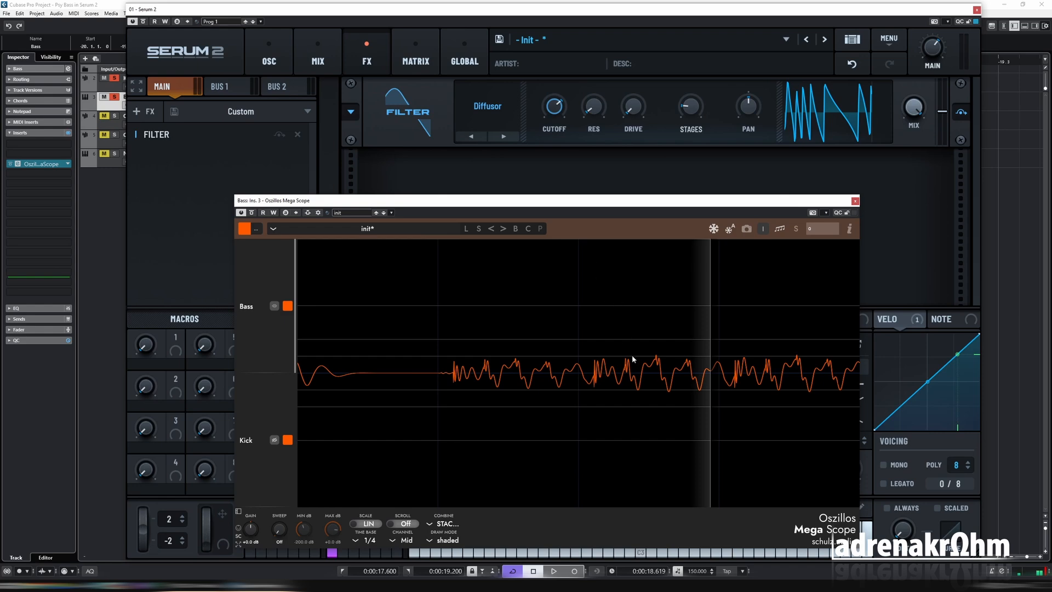
# Step: Play the loop and examine how the Diffusor's stages shape the bass waveform in the scope
pyautogui.press('space')
pyautogui.moveTo(692, 109)
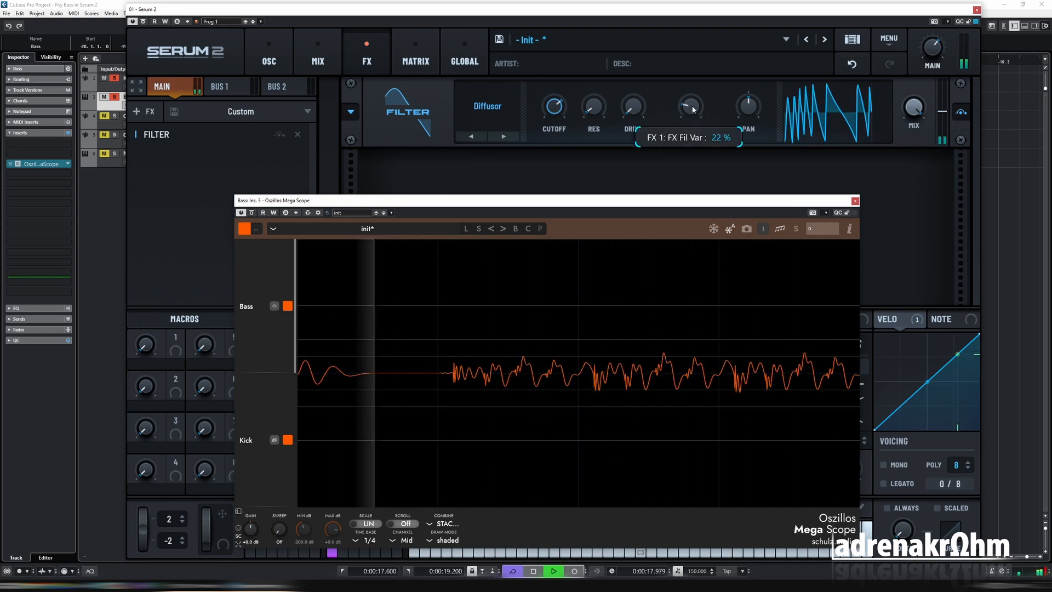
pyautogui.press('space')
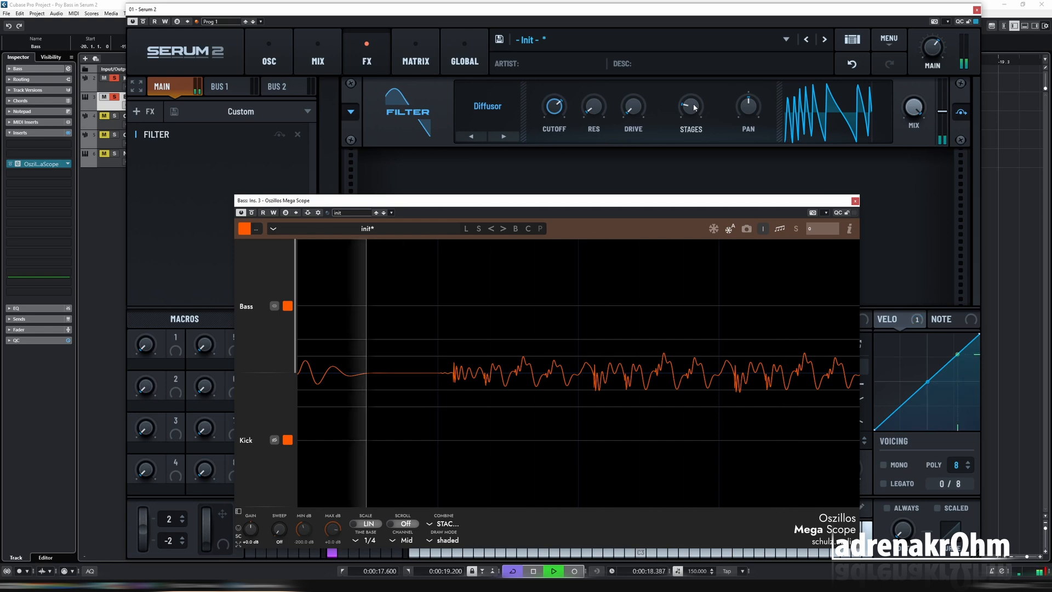
pyautogui.press('space')
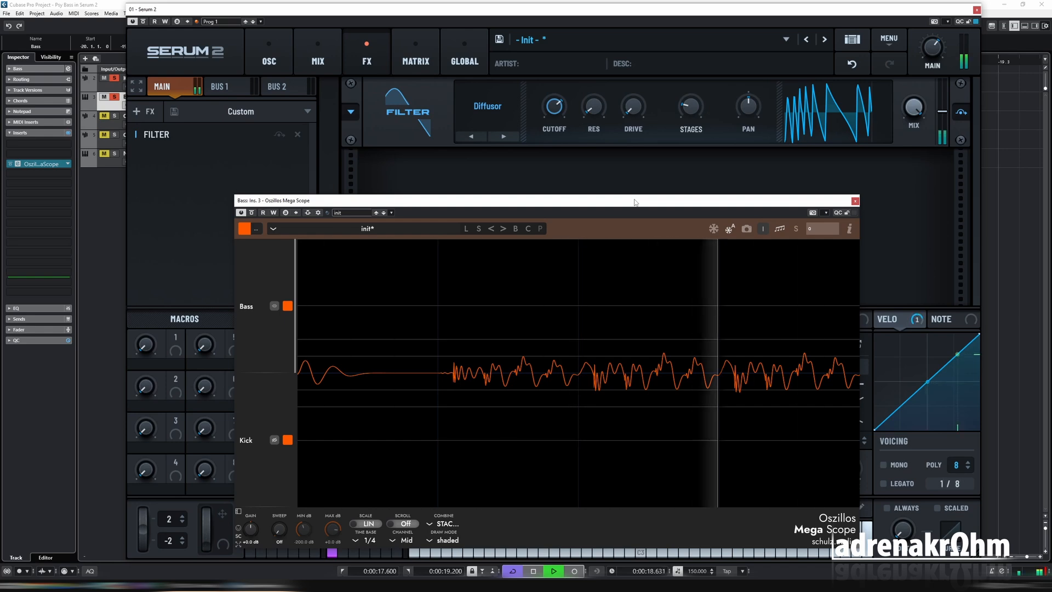
pyautogui.press('space')
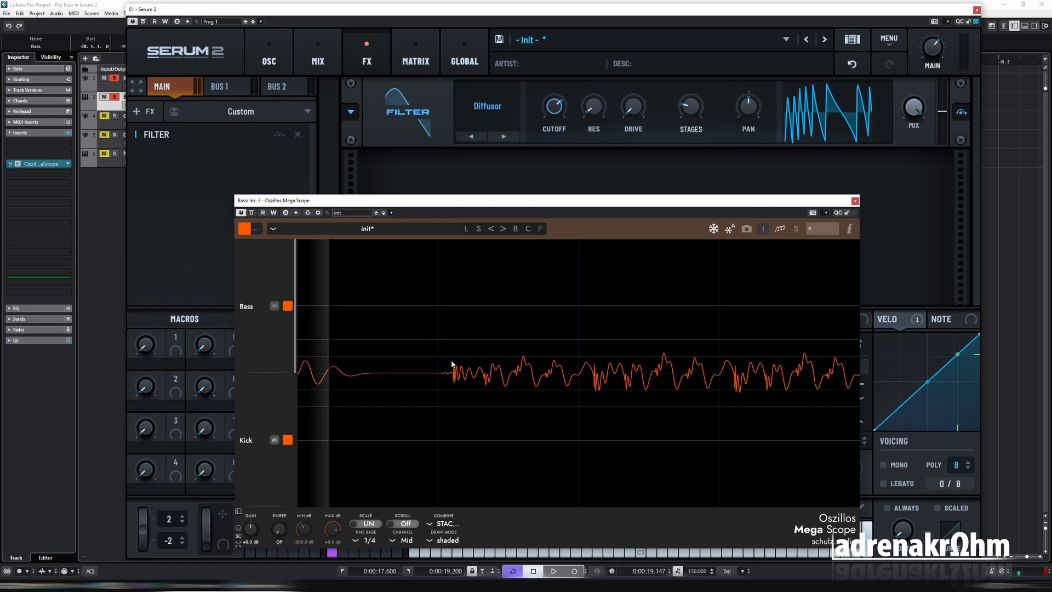
# Step: Show the kick's waveform in its own scope lane and set the time base to 2/4 for playback
pyautogui.click(274, 440)
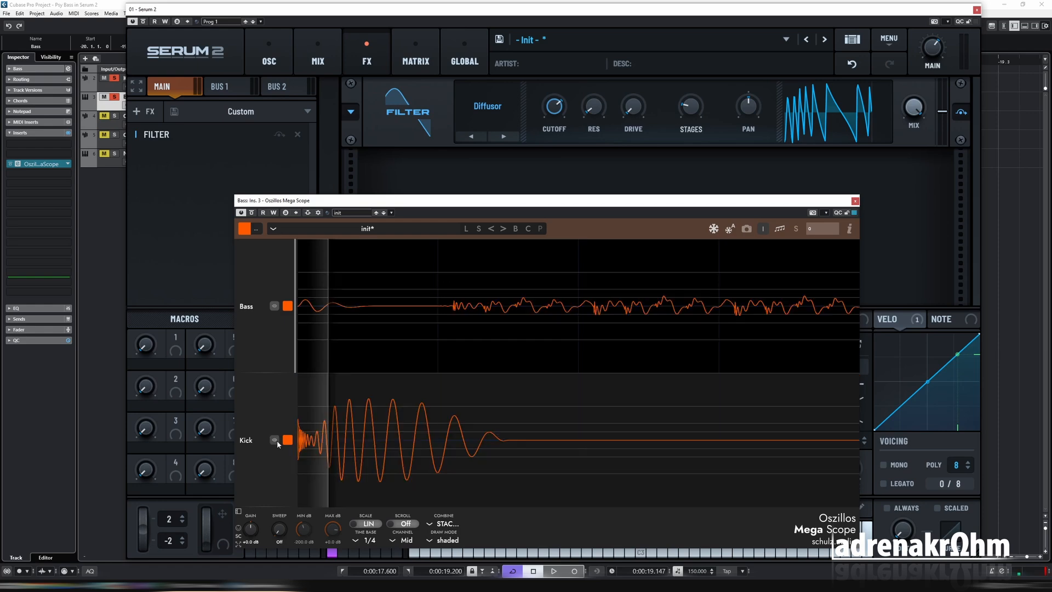
pyautogui.click(367, 540)
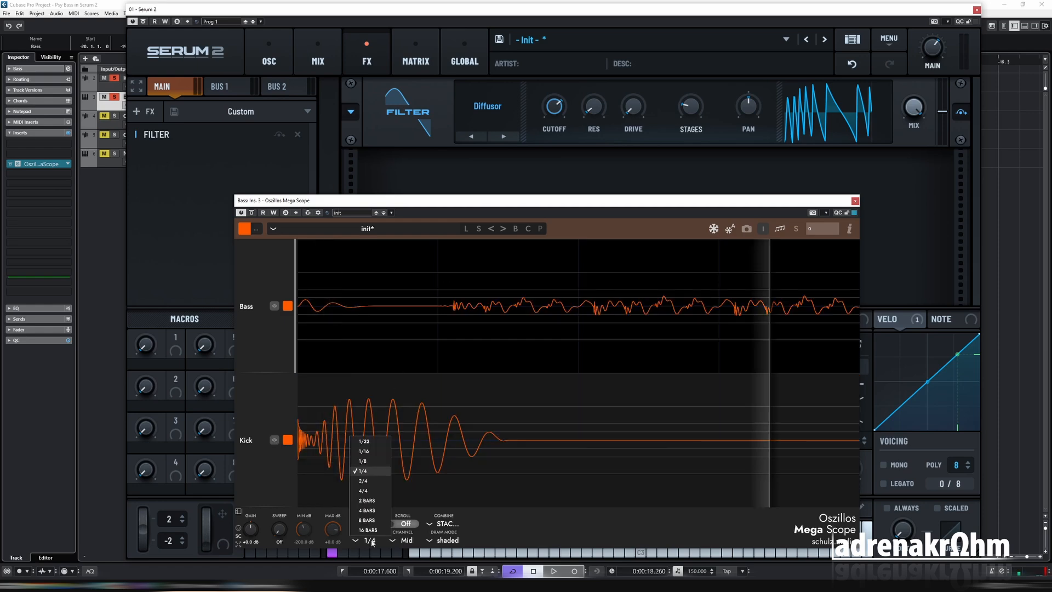
pyautogui.click(372, 479)
pyautogui.press('space')
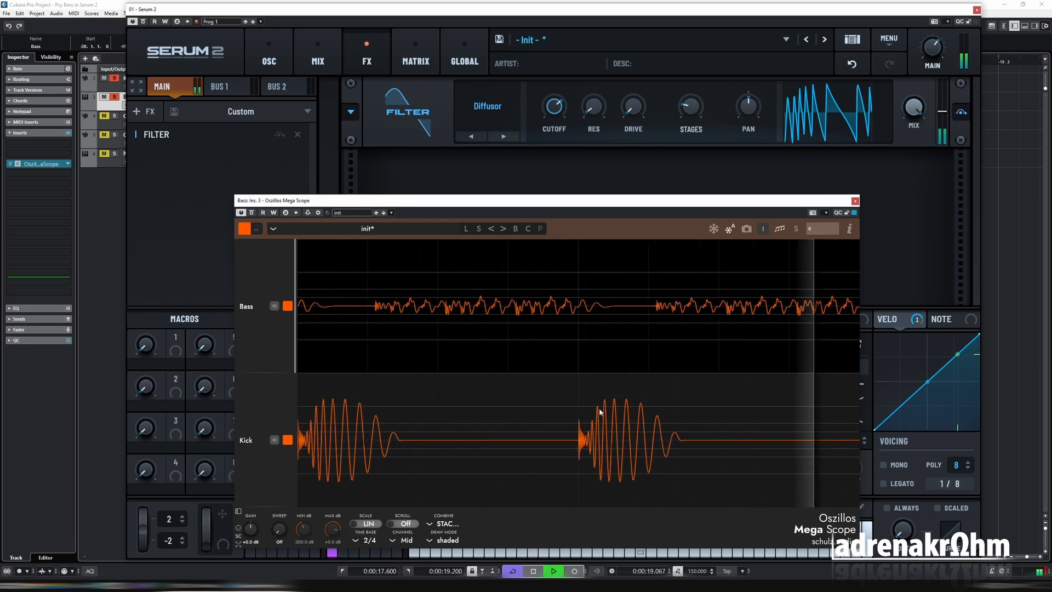
# Step: Change the kick waveform's color in the scope to green
pyautogui.click(287, 440)
pyautogui.click(318, 478)
pyautogui.press('space')
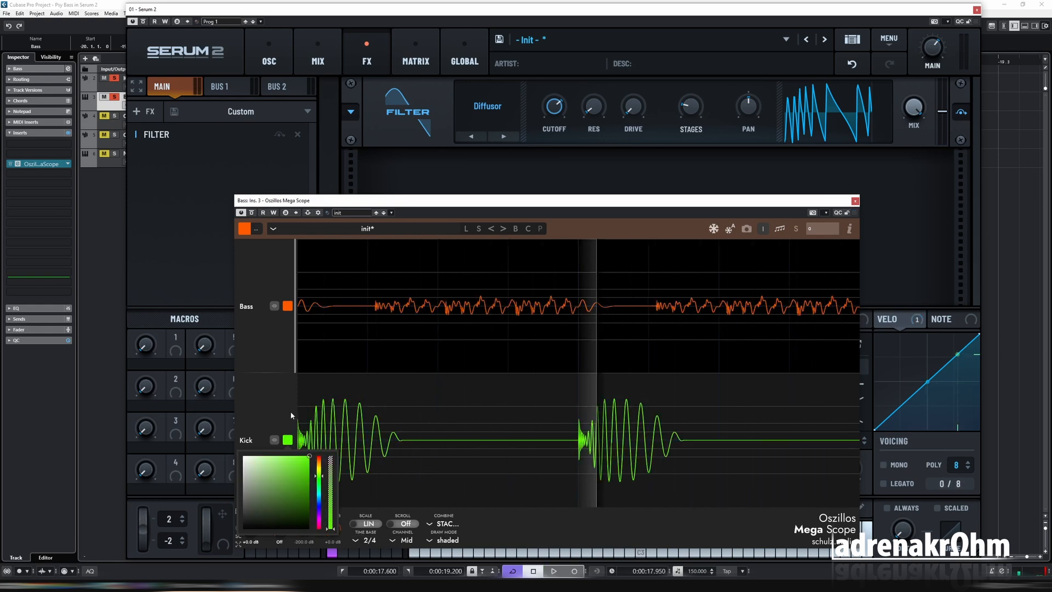
pyautogui.click(322, 388)
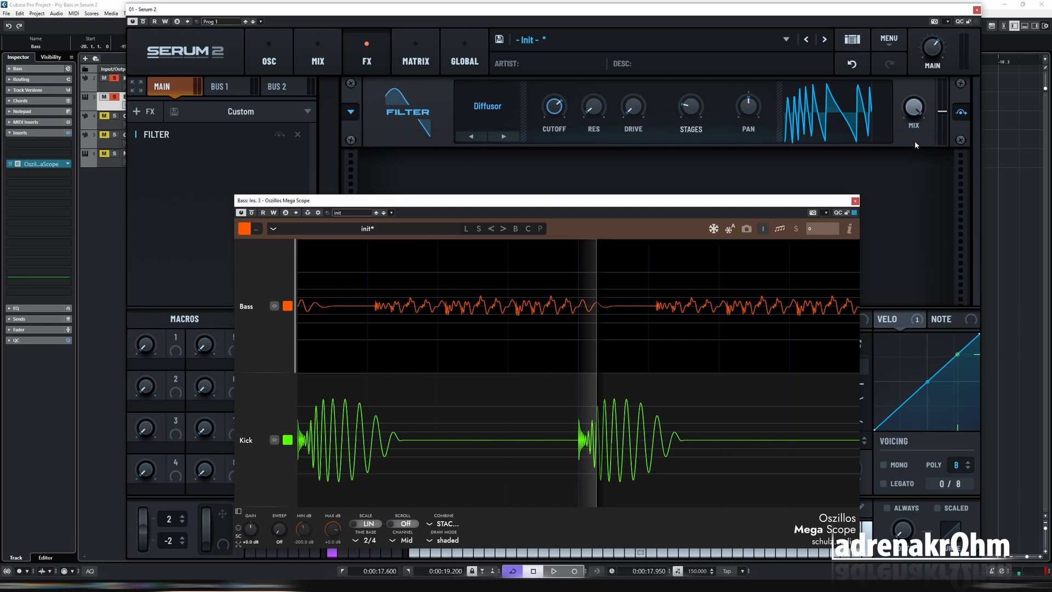
# Step: Compare the bass waveform with the Diffusor filter bypassed and enabled while the loop plays
pyautogui.click(961, 113)
pyautogui.press('space')
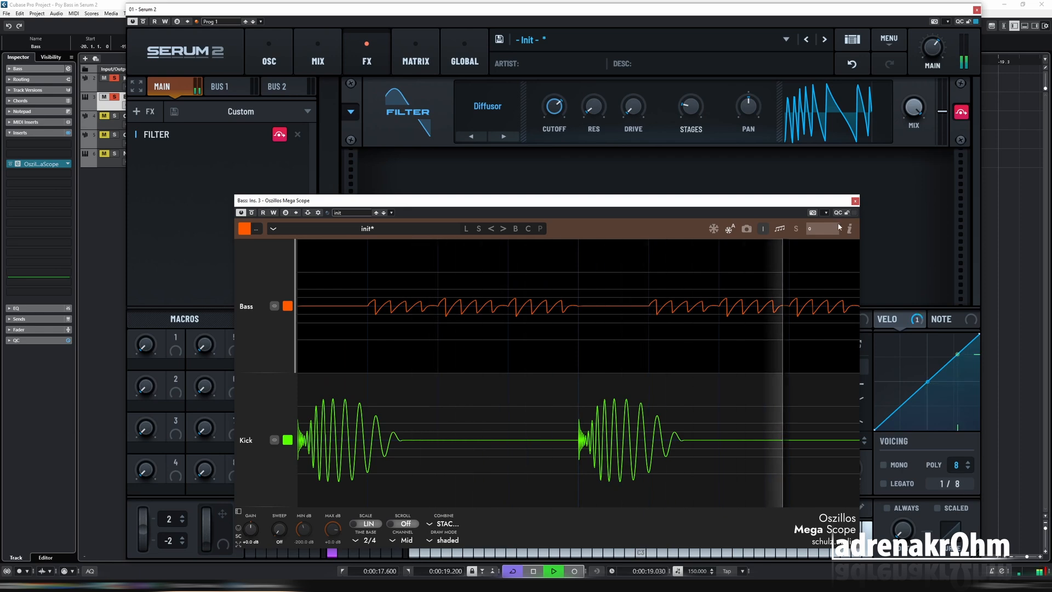
pyautogui.click(961, 113)
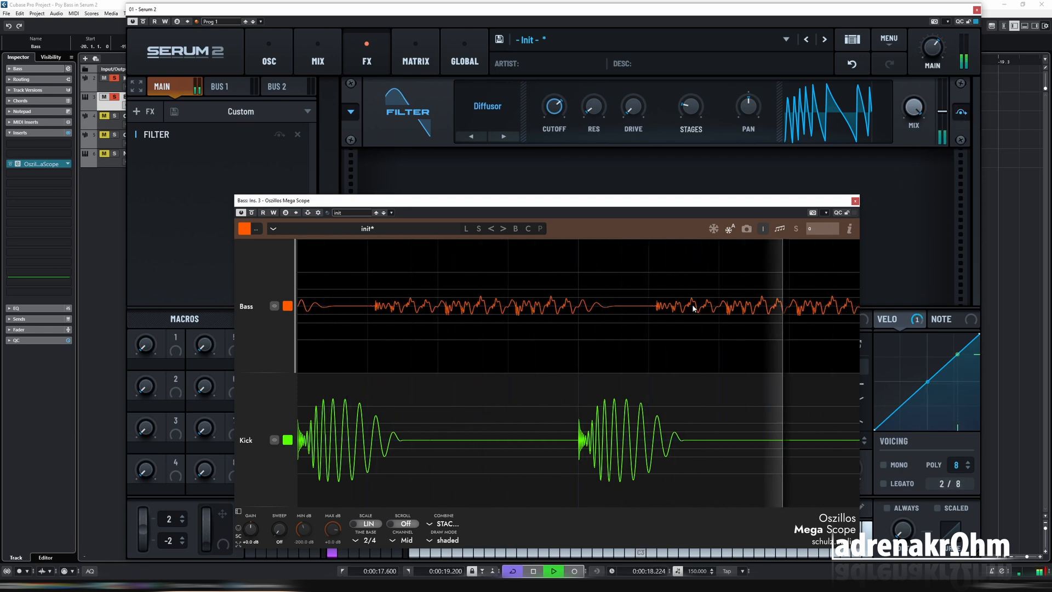
pyautogui.press('space')
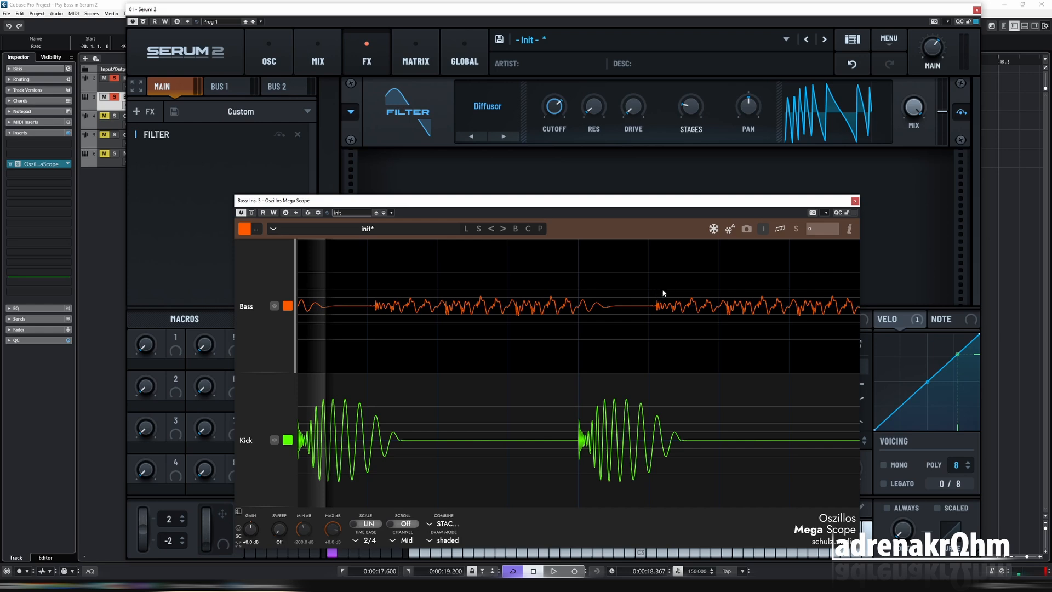
# Step: Uncover the effects rack, add a Splitter L/M/H effect and place it before the filter
pyautogui.moveTo(593, 200); pyautogui.dragTo(510, 420)
pyautogui.click(137, 112)
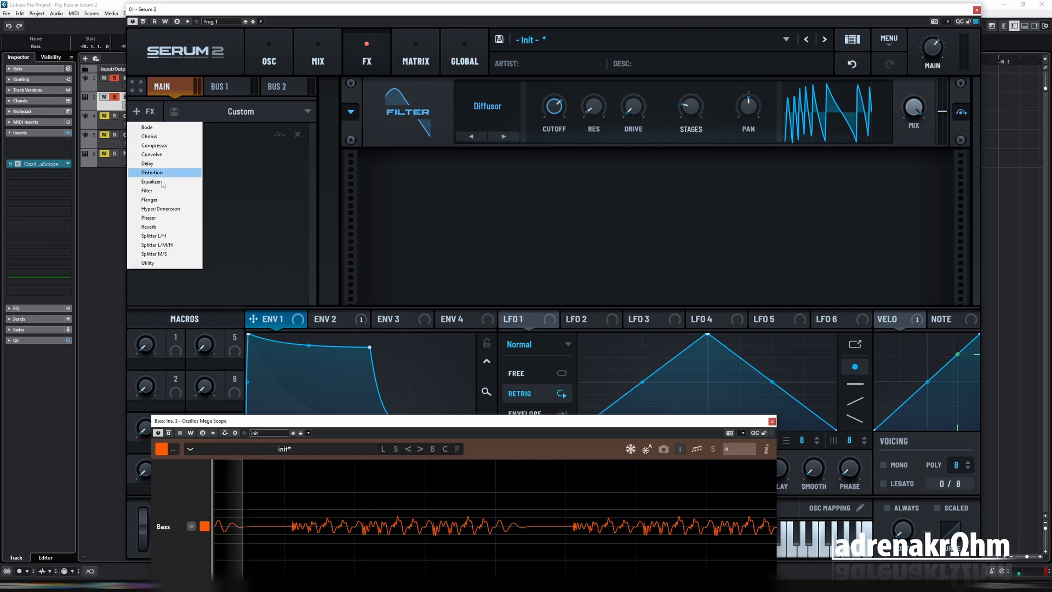
pyautogui.click(159, 244)
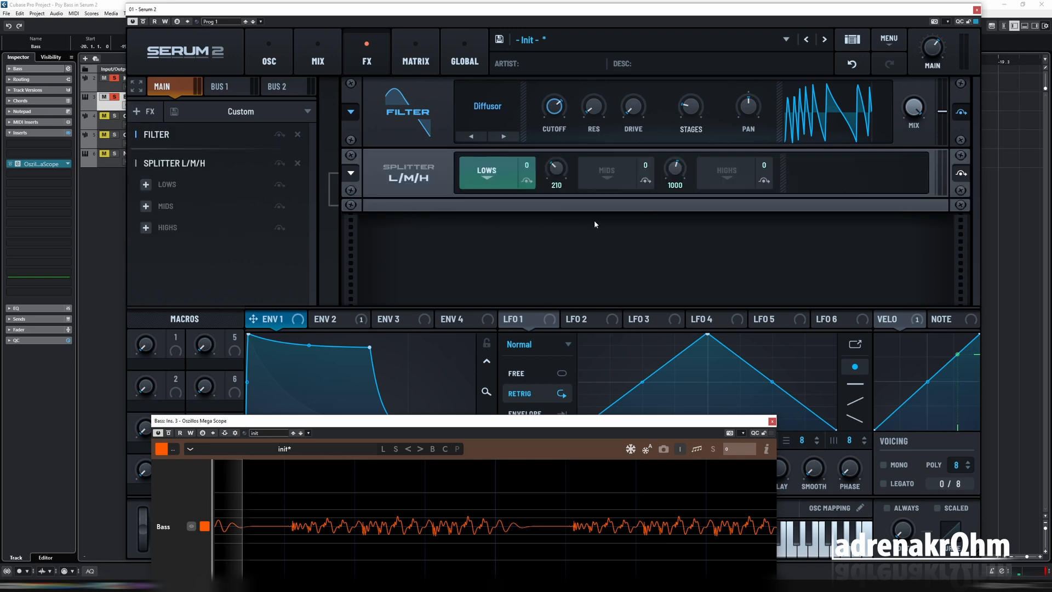
pyautogui.moveTo(177, 133); pyautogui.dragTo(178, 235)
# Step: Add a Distortion to the splitter's highs band and raise its drive to about 77%
pyautogui.click(146, 198)
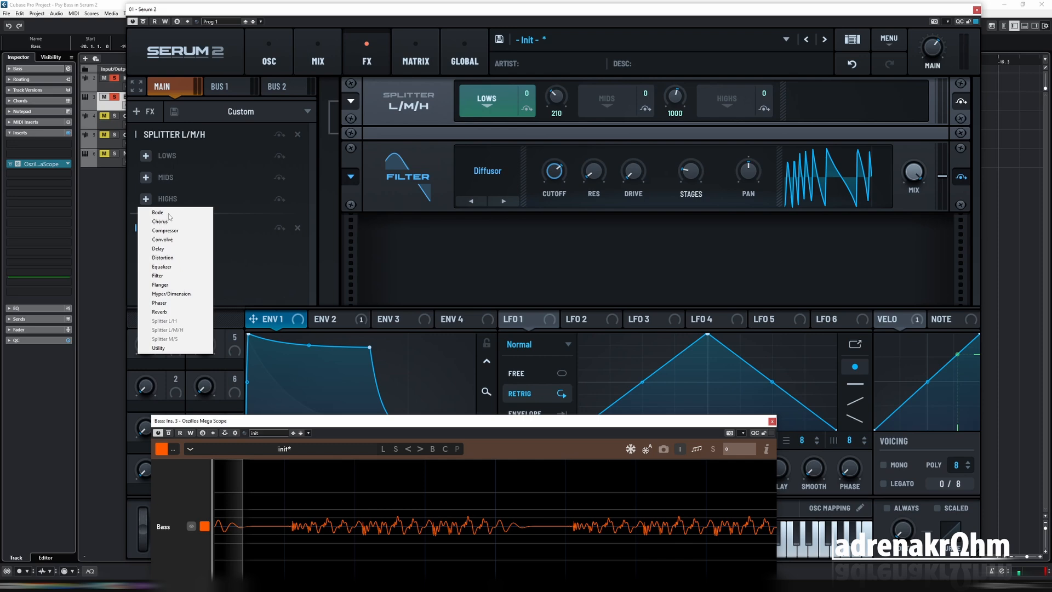
pyautogui.click(184, 257)
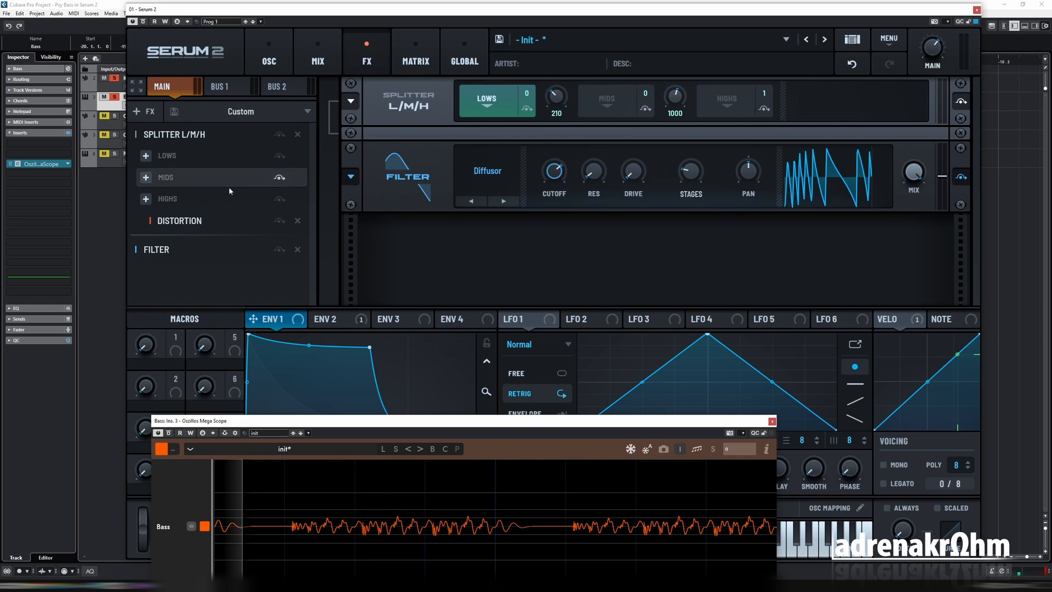
pyautogui.click(269, 224)
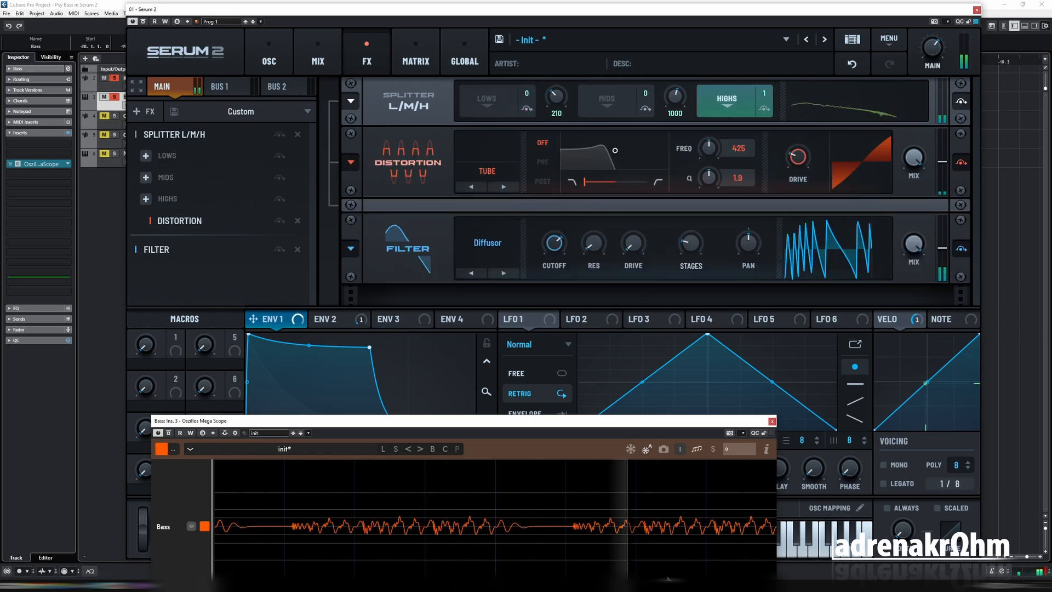
pyautogui.moveTo(802, 161)
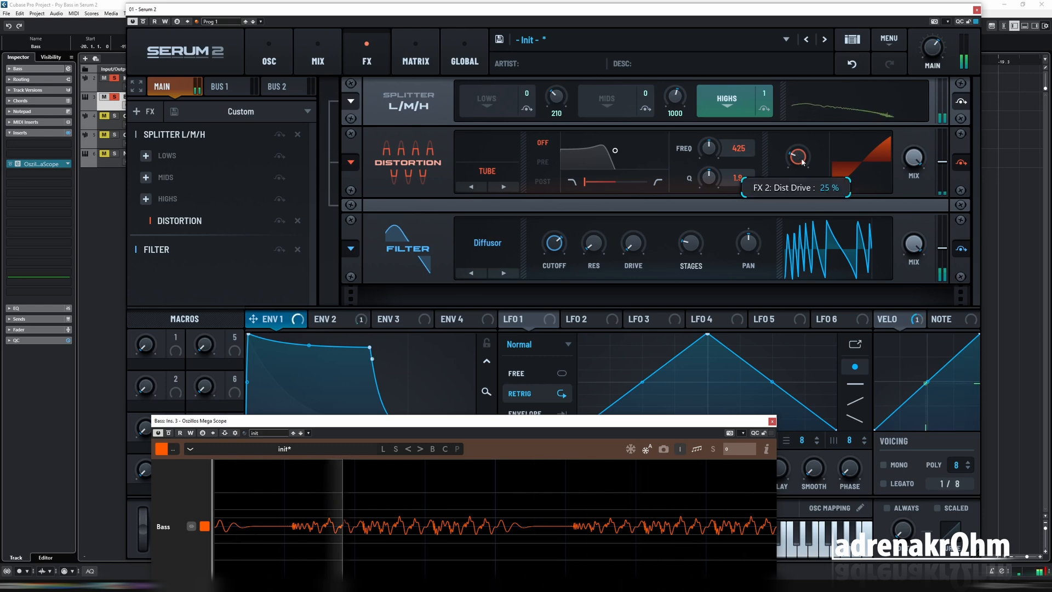
pyautogui.moveTo(803, 160); pyautogui.dragTo(811, 101)
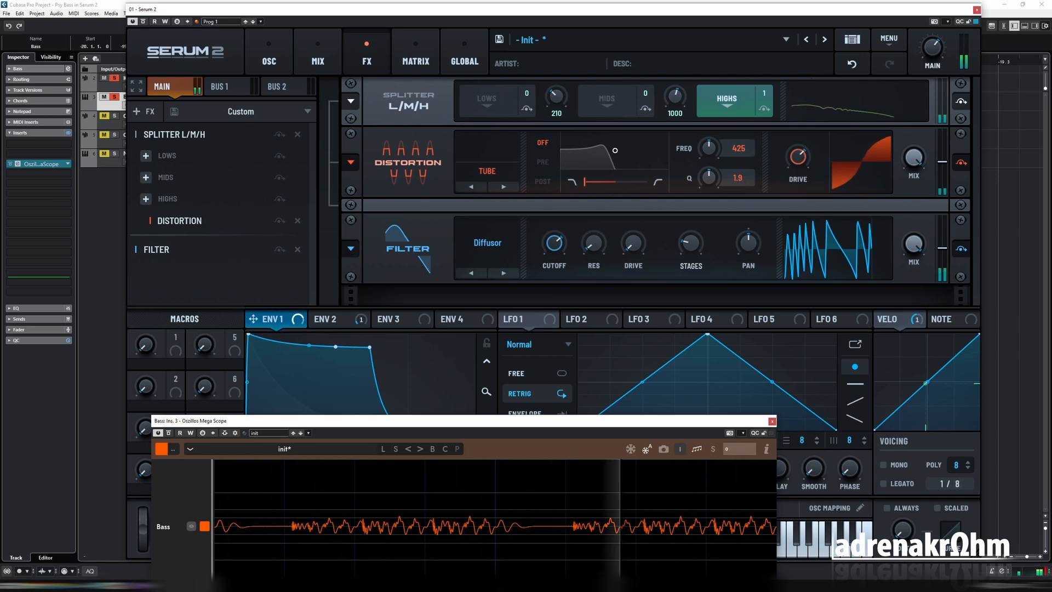
# Step: Try a lower mids/highs crossover on the splitter, sweep it back up, and reset it to 1000 Hz
pyautogui.moveTo(674, 98); pyautogui.dragTo(707, 170)
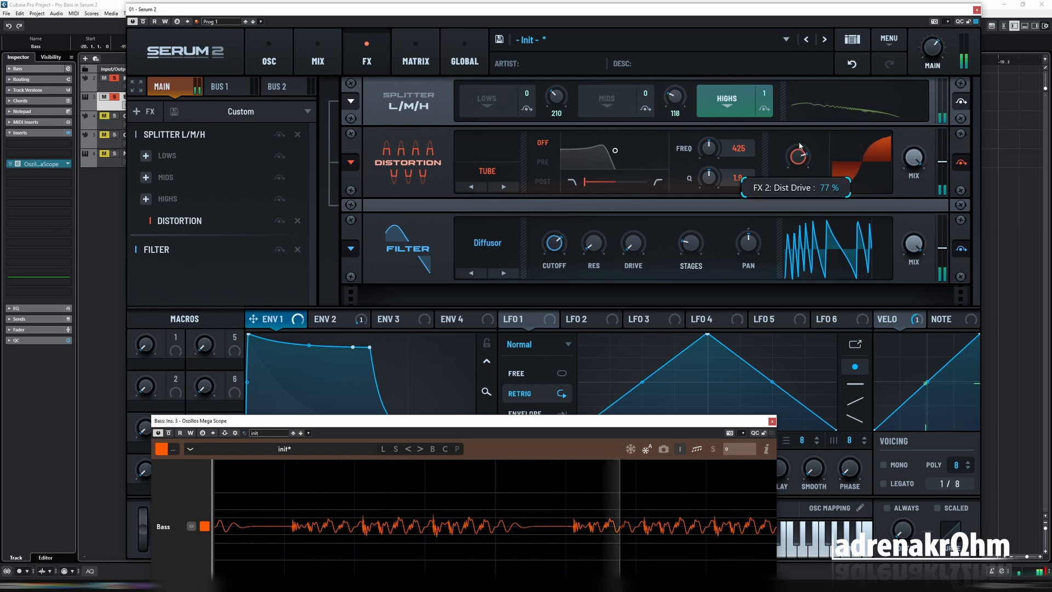
pyautogui.moveTo(676, 97); pyautogui.dragTo(679, 66)
pyautogui.doubleClick(678, 100)
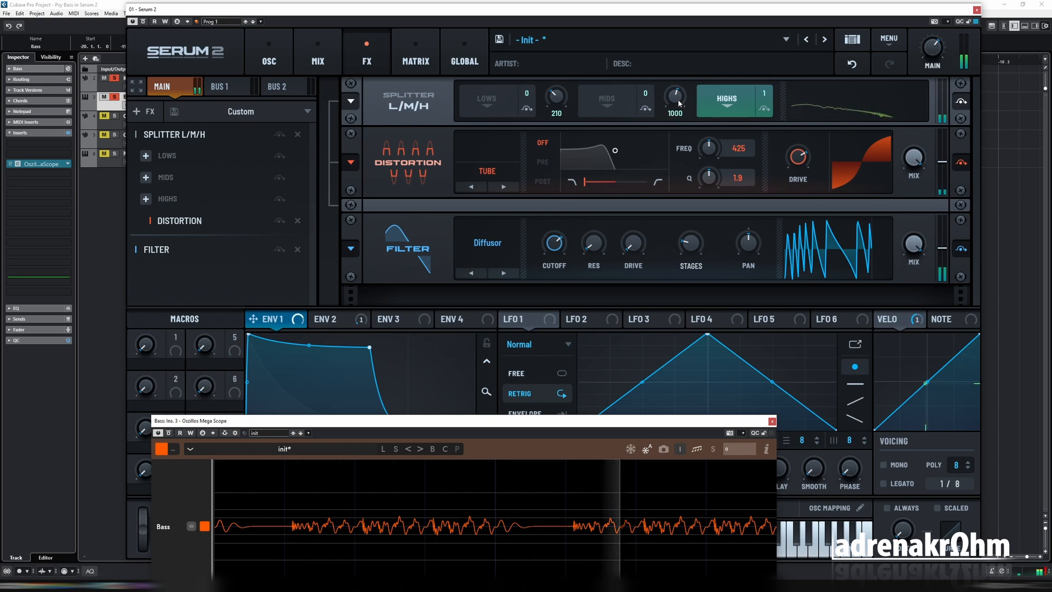
# Step: Lower the distortion's drive to about 61% and compare the highs with the distortion bypassed and enabled
pyautogui.moveTo(800, 162)
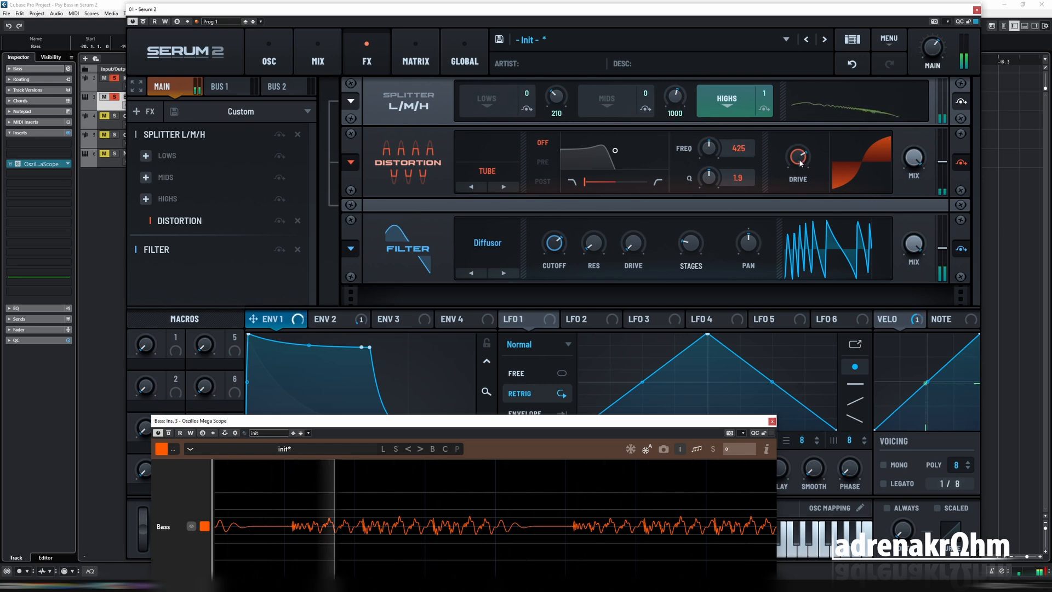
pyautogui.moveTo(799, 163); pyautogui.dragTo(797, 183)
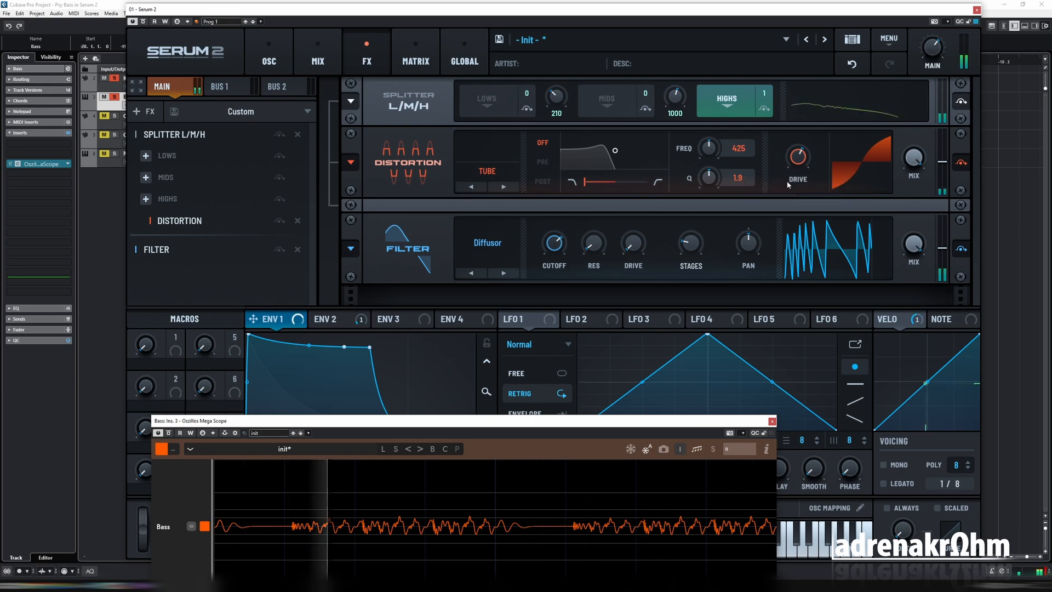
pyautogui.click(279, 222)
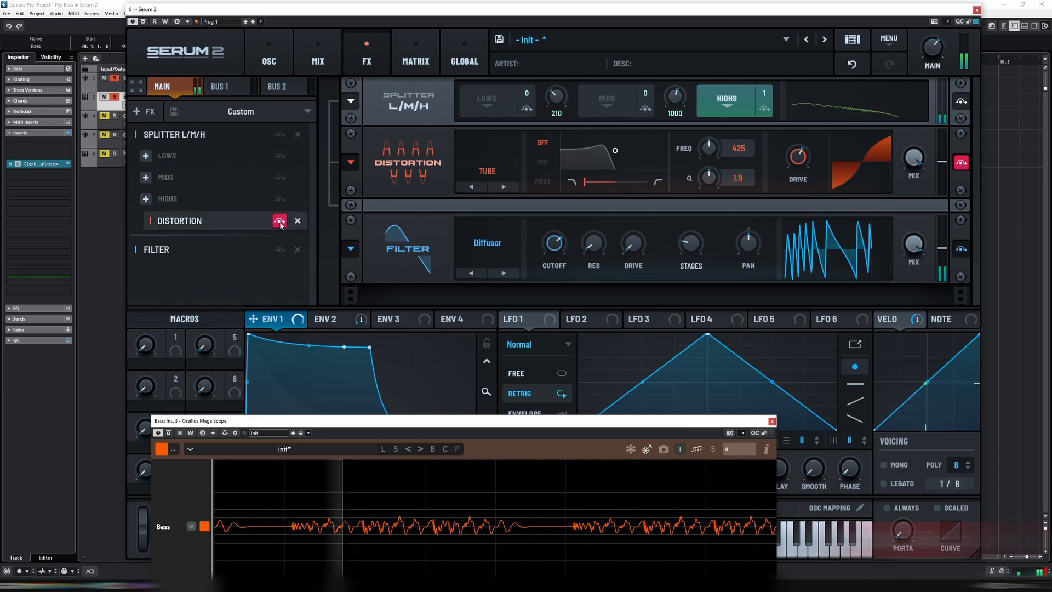
pyautogui.click(279, 222)
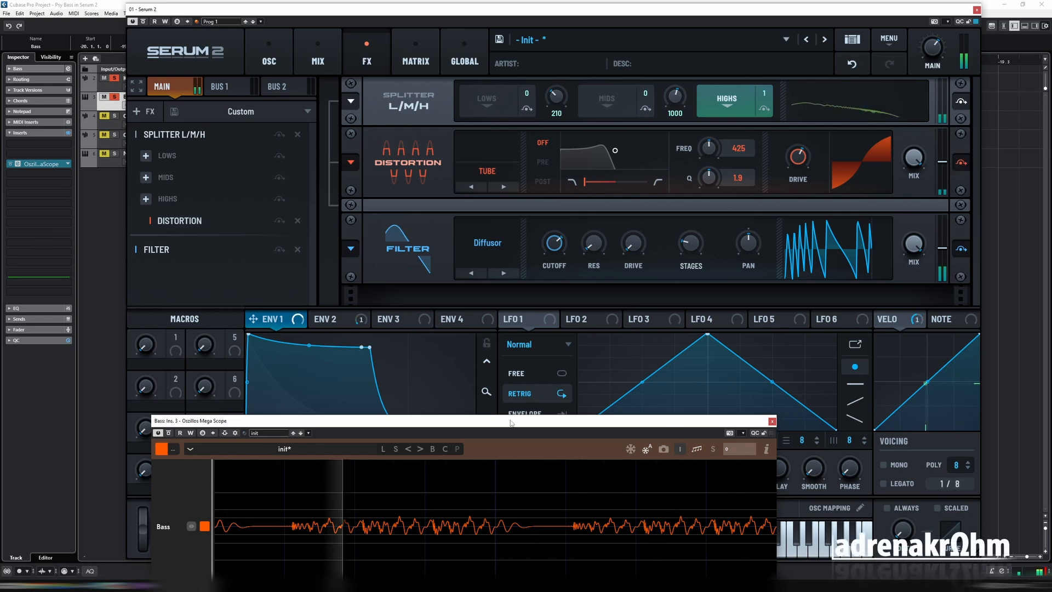
pyautogui.moveTo(514, 424); pyautogui.dragTo(537, 372)
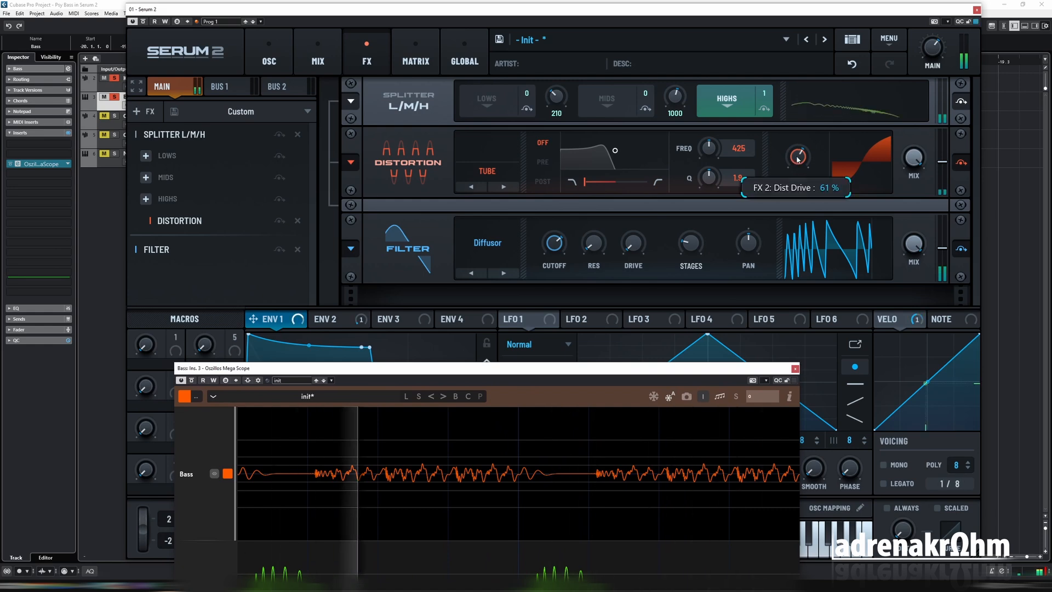
pyautogui.moveTo(796, 162)
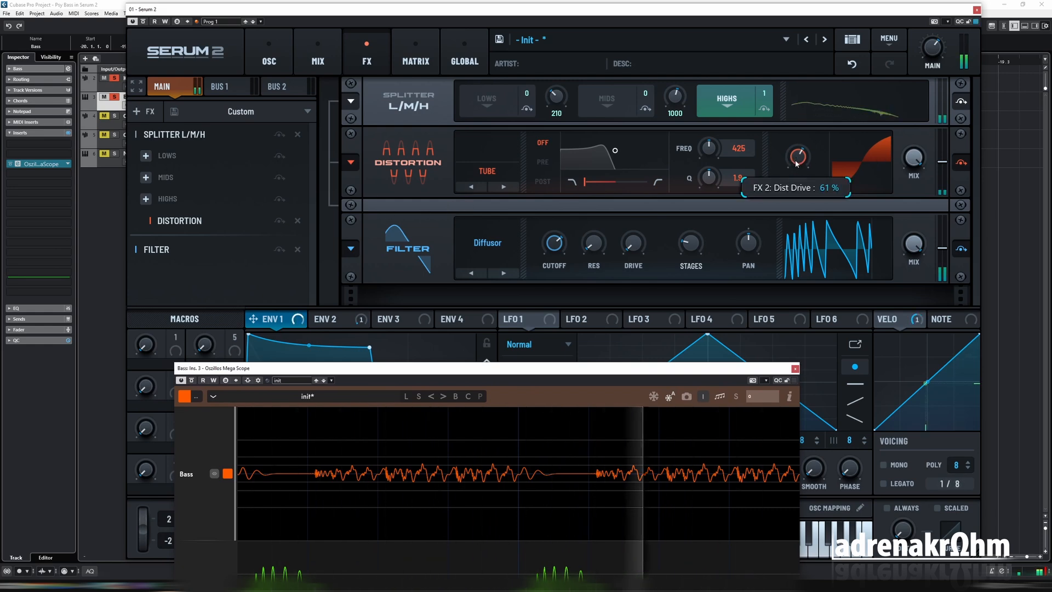
# Step: Set the scope's time base to 1/4 and examine the distorted bass waveform against the kick
pyautogui.press('space')
pyautogui.moveTo(491, 369); pyautogui.dragTo(530, 92)
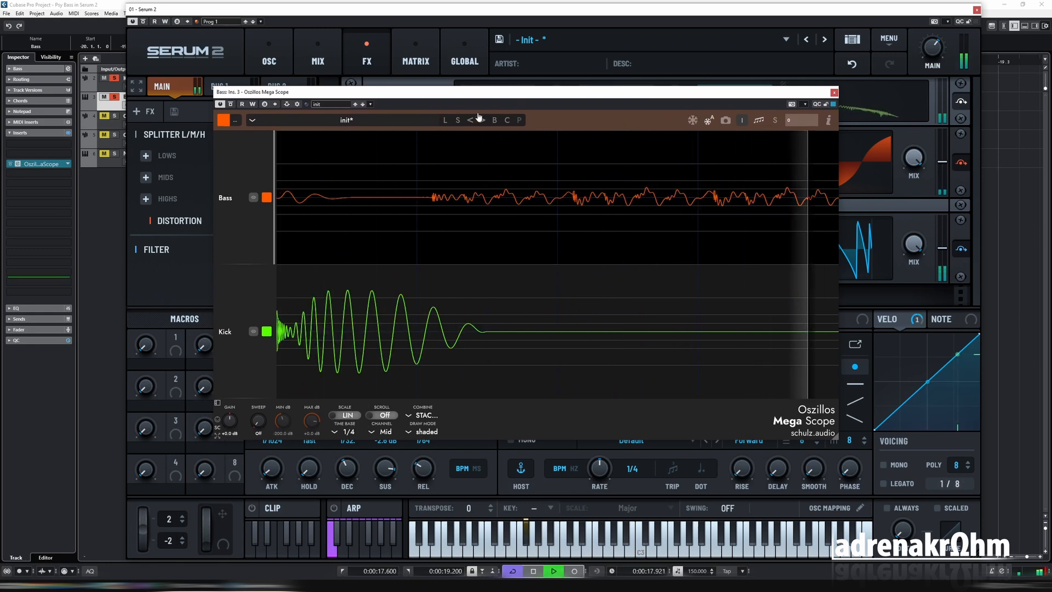
pyautogui.moveTo(469, 95)
pyautogui.mouseDown()
pyautogui.moveTo(515, 147)
pyautogui.moveTo(544, 226)
pyautogui.mouseUp()
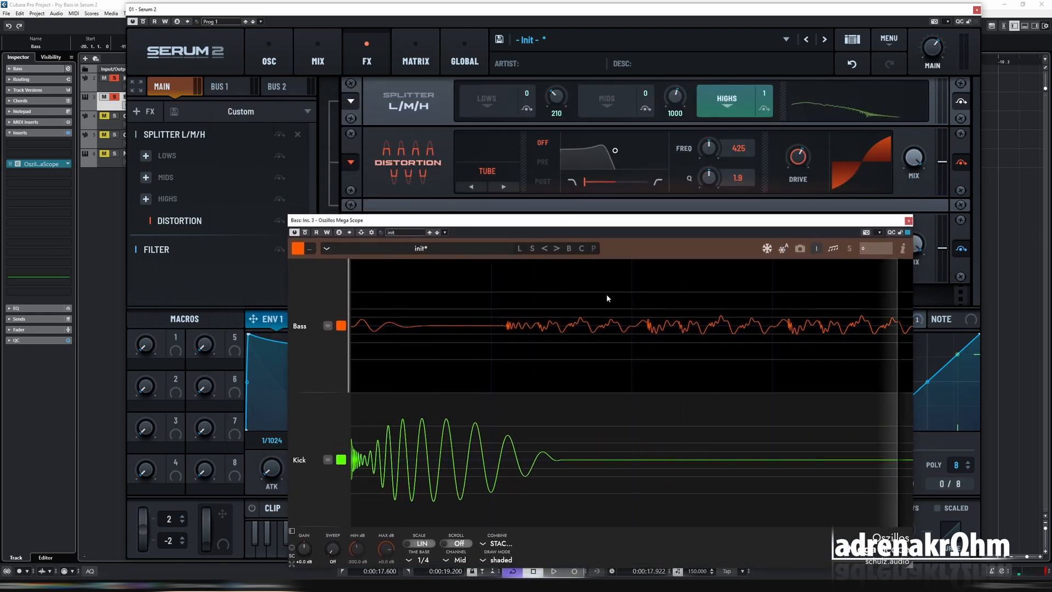
# Step: Play the loop, try oscillator A's start phase at about 302°, and reset it to 180°
pyautogui.click(260, 72)
pyautogui.press('space')
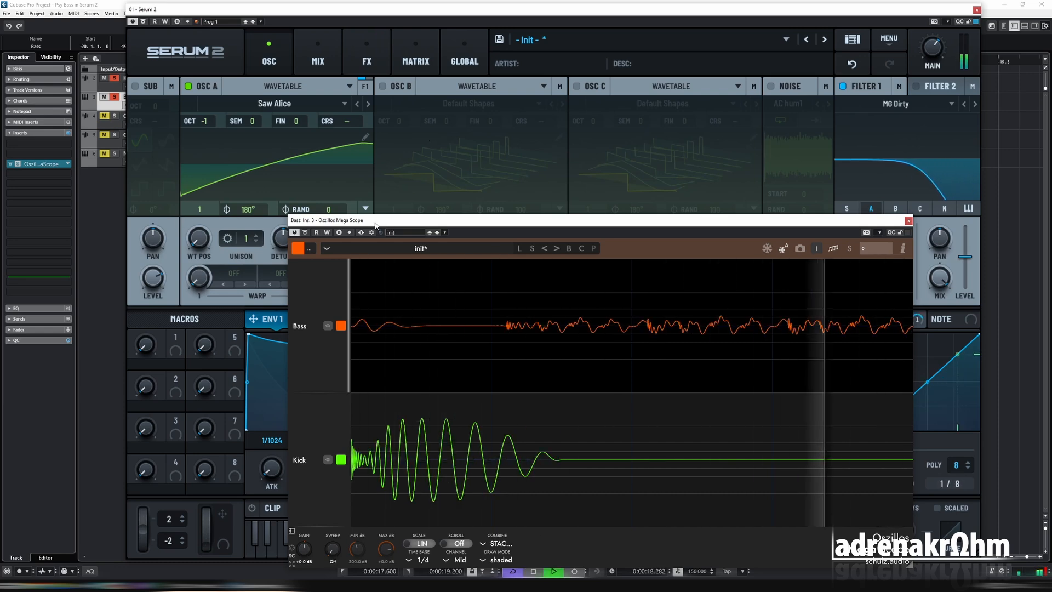
pyautogui.moveTo(377, 220); pyautogui.dragTo(508, 292)
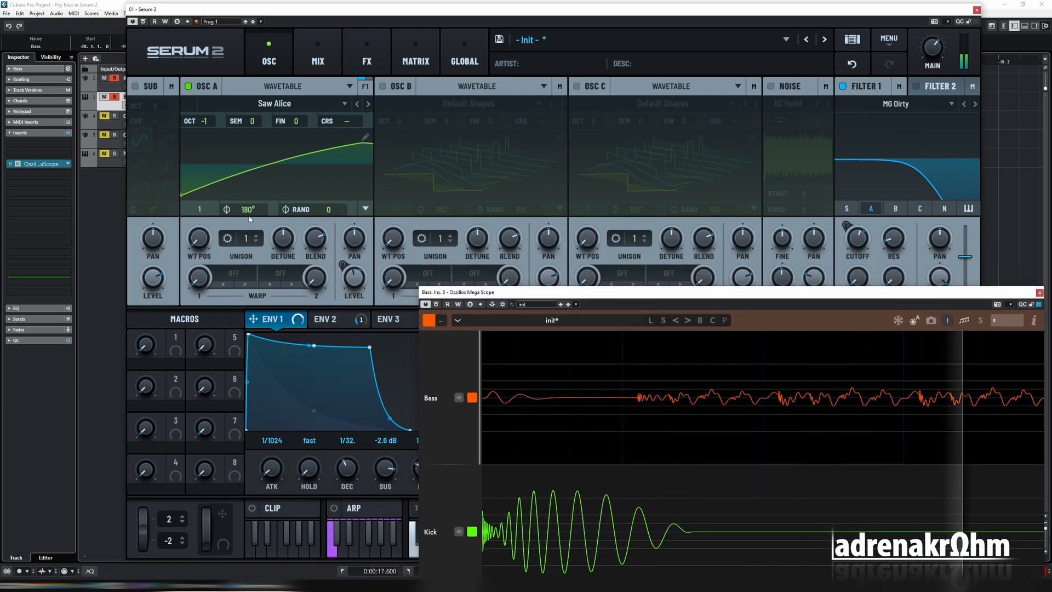
pyautogui.moveTo(247, 209); pyautogui.dragTo(266, 162)
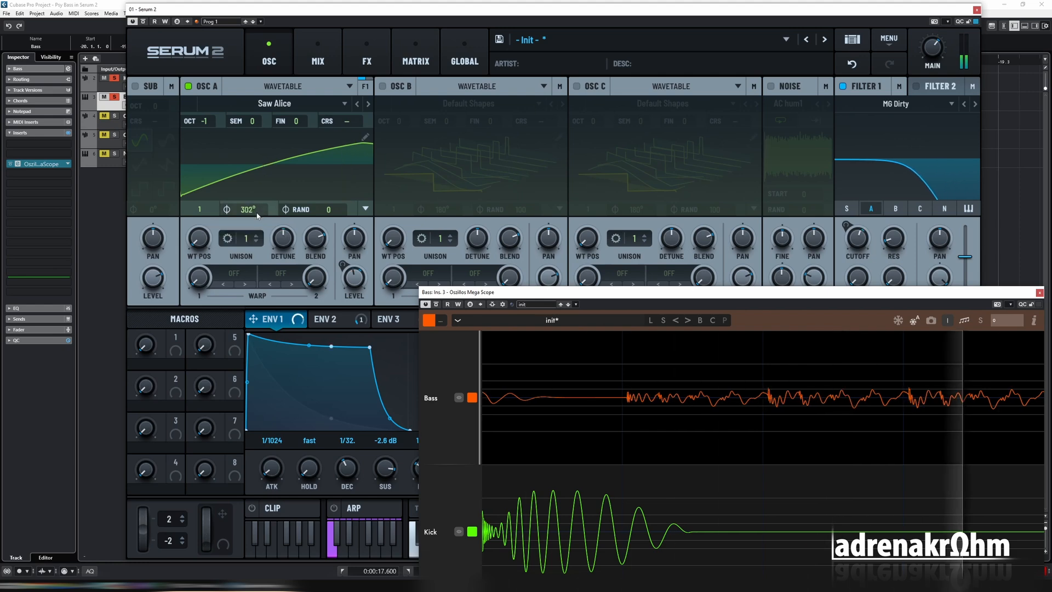
pyautogui.doubleClick(253, 211)
pyautogui.write('180')
pyautogui.press('Return')
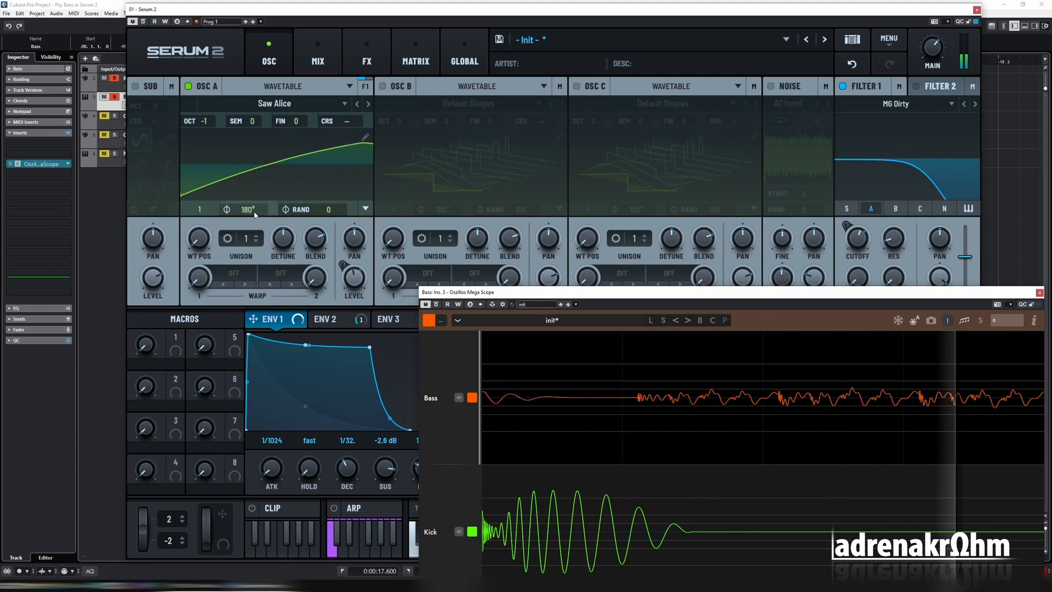
# Step: Adjust Filter 1's cutoff during playback and check the Env 2 modulation amount on the filter frequency
pyautogui.moveTo(857, 240); pyautogui.dragTo(857, 244)
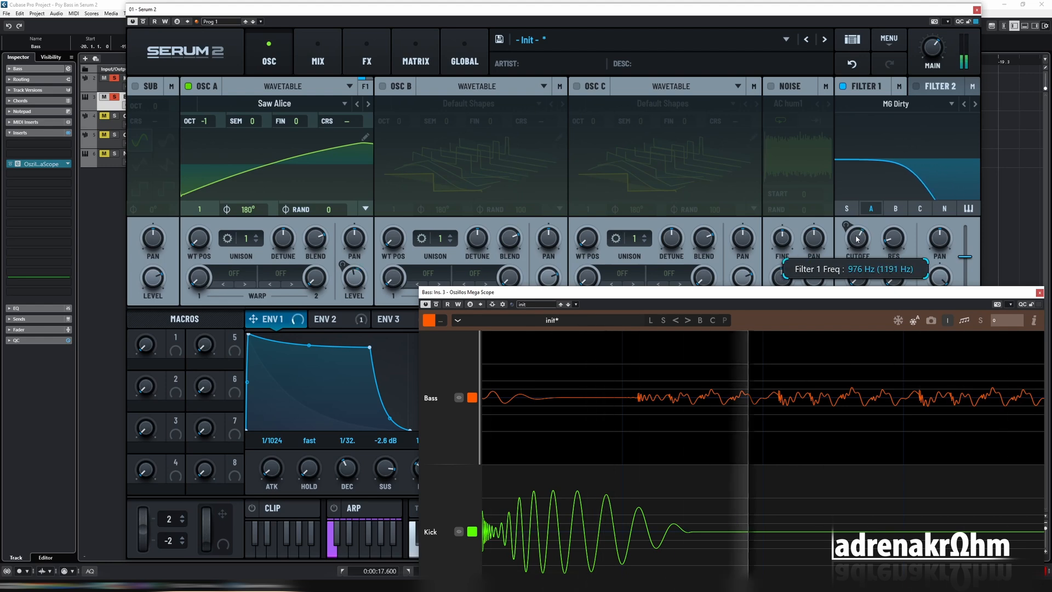
pyautogui.moveTo(855, 250); pyautogui.dragTo(858, 245)
pyautogui.click(366, 61)
pyautogui.click(415, 61)
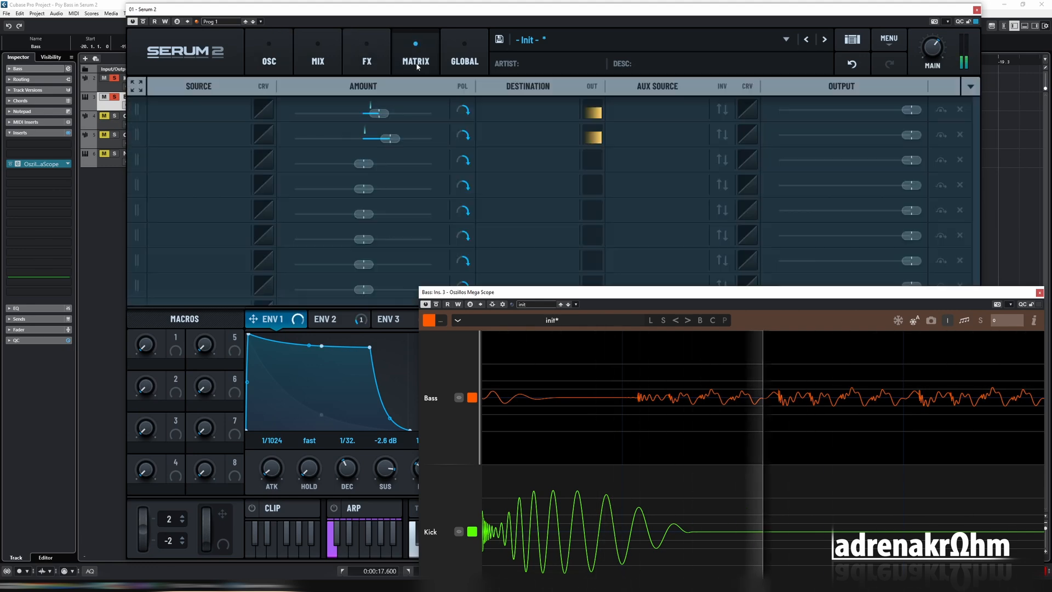
pyautogui.moveTo(388, 145)
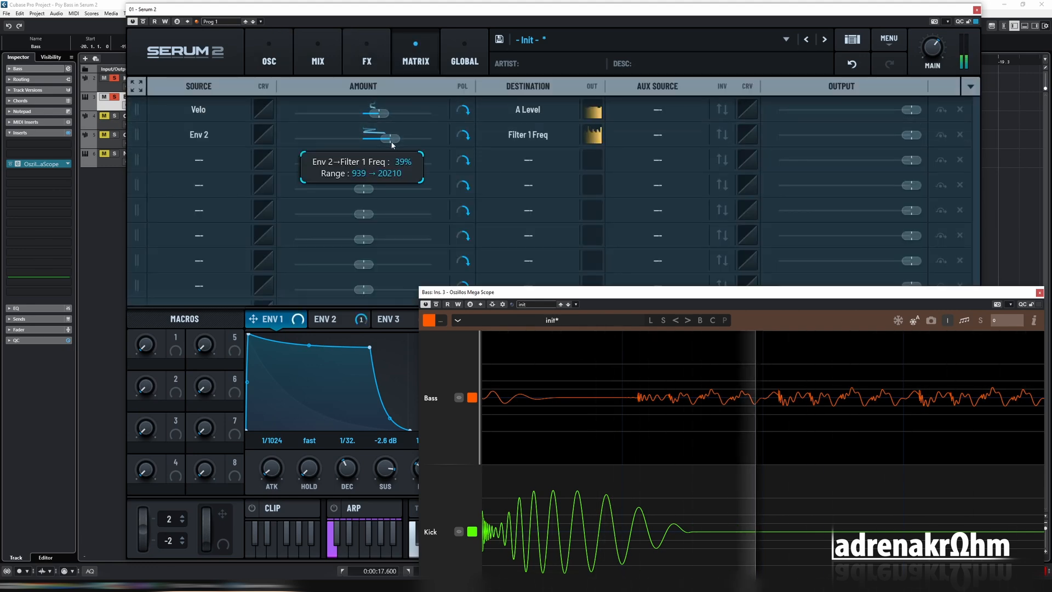
pyautogui.click(269, 58)
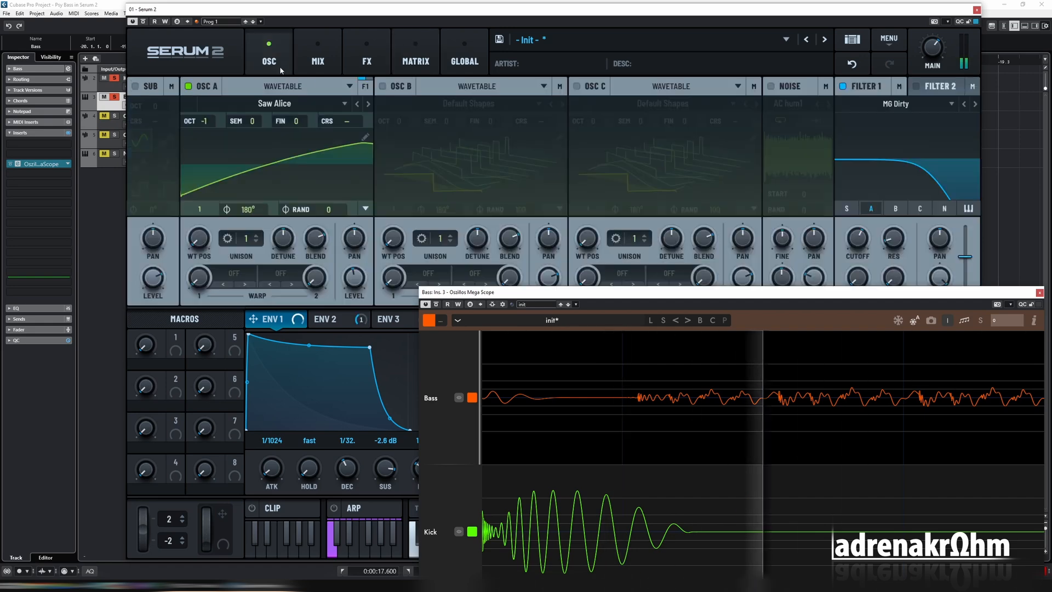
pyautogui.moveTo(851, 241)
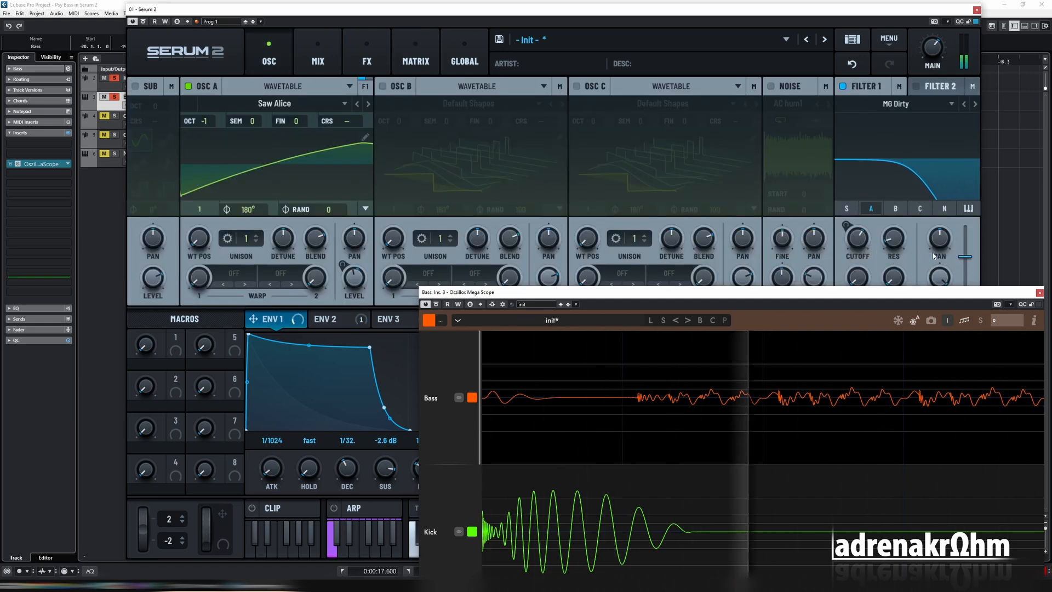
pyautogui.moveTo(856, 242)
pyautogui.mouseDown()
pyautogui.moveTo(857, 271)
pyautogui.moveTo(856, 257)
pyautogui.mouseUp()
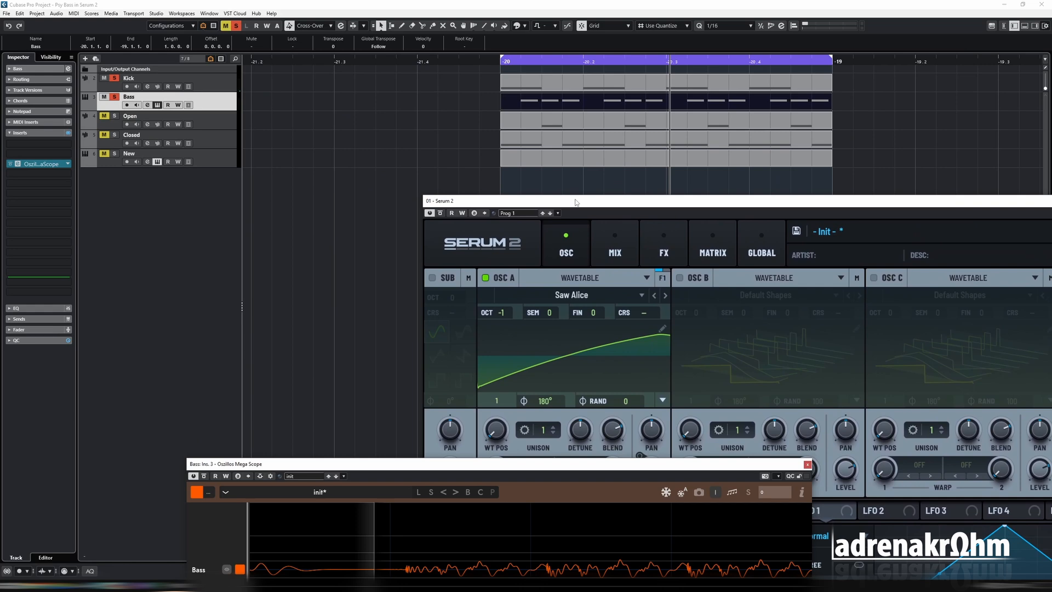
# Step: Export Serum's last played note as an audio clip onto a new track and place it at -20.1.2, then open it for editing
pyautogui.click(441, 251)
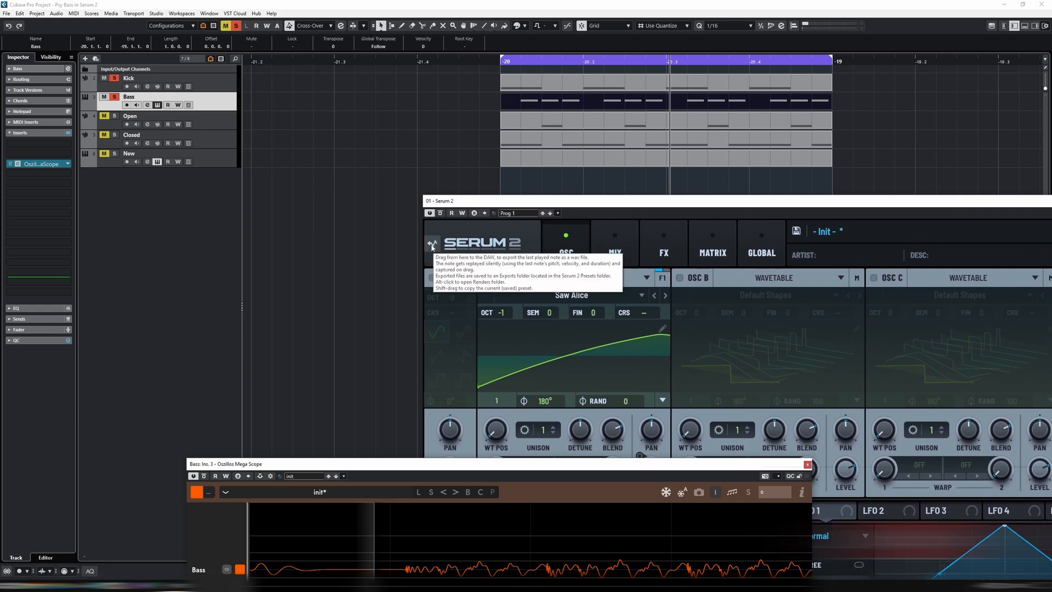
pyautogui.click(432, 248)
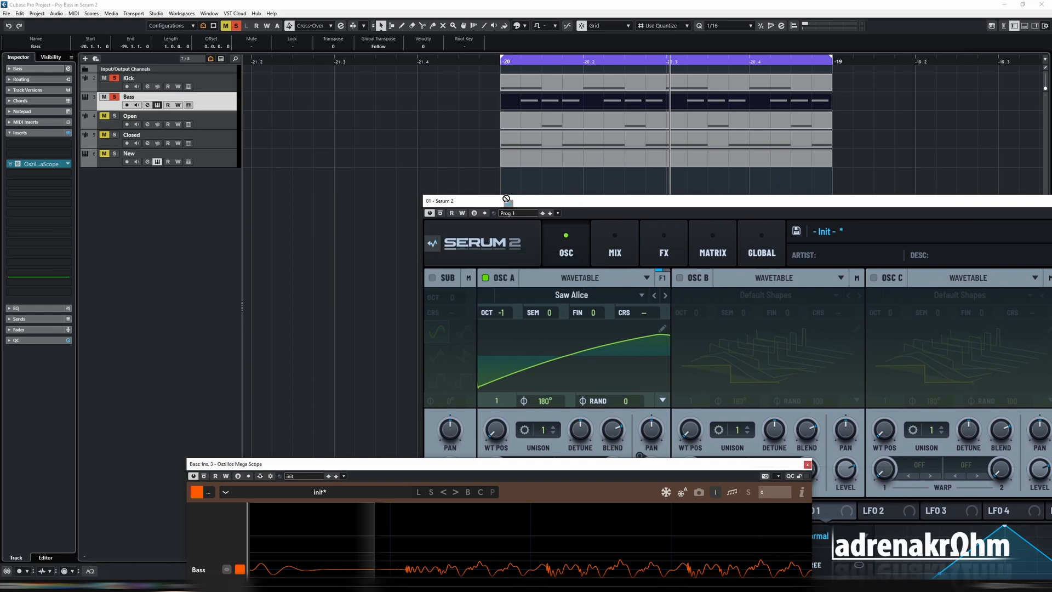
pyautogui.moveTo(512, 186); pyautogui.dragTo(491, 360)
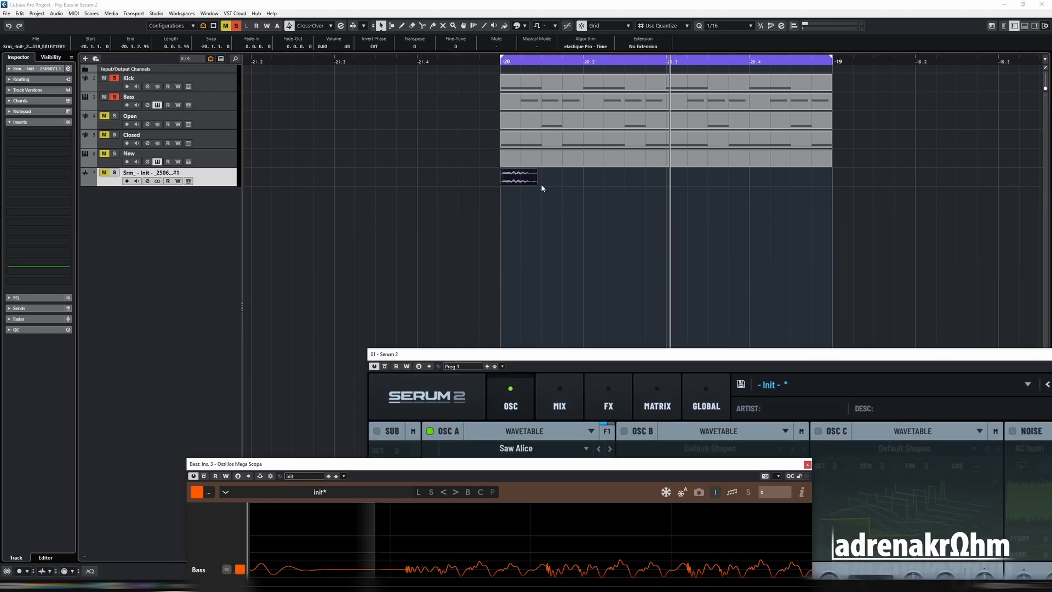
pyautogui.press('h')
pyautogui.press('h')
pyautogui.press('h')
pyautogui.click(369, 179)
pyautogui.moveTo(474, 354); pyautogui.dragTo(425, 449)
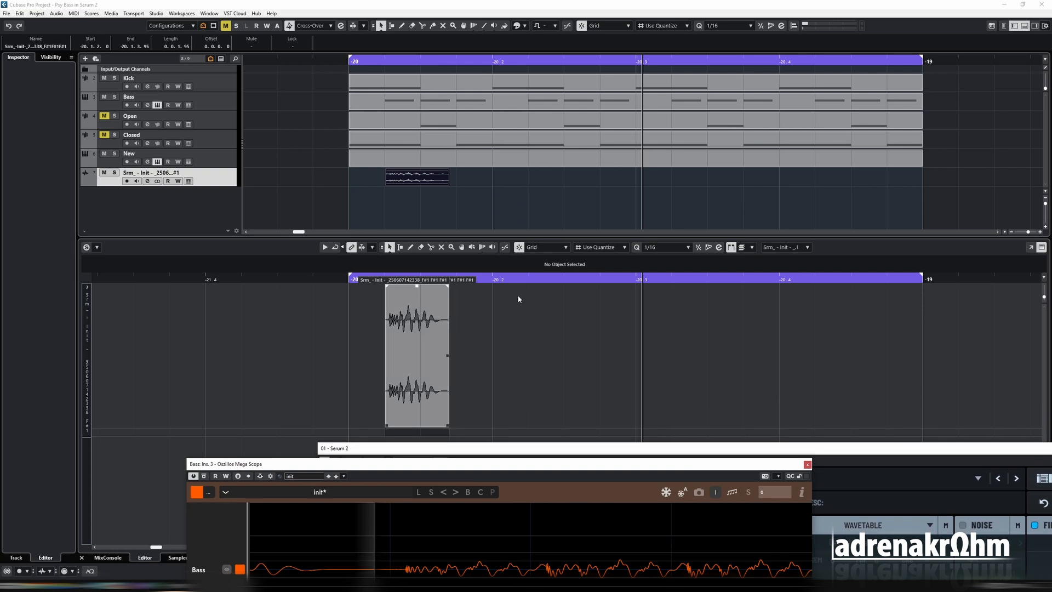
# Step: Trim the leading silence of the exported bass clip so it starts at its first transient, at -20.1.2.13
pyautogui.click(529, 278)
pyautogui.moveTo(530, 281); pyautogui.dragTo(432, 354)
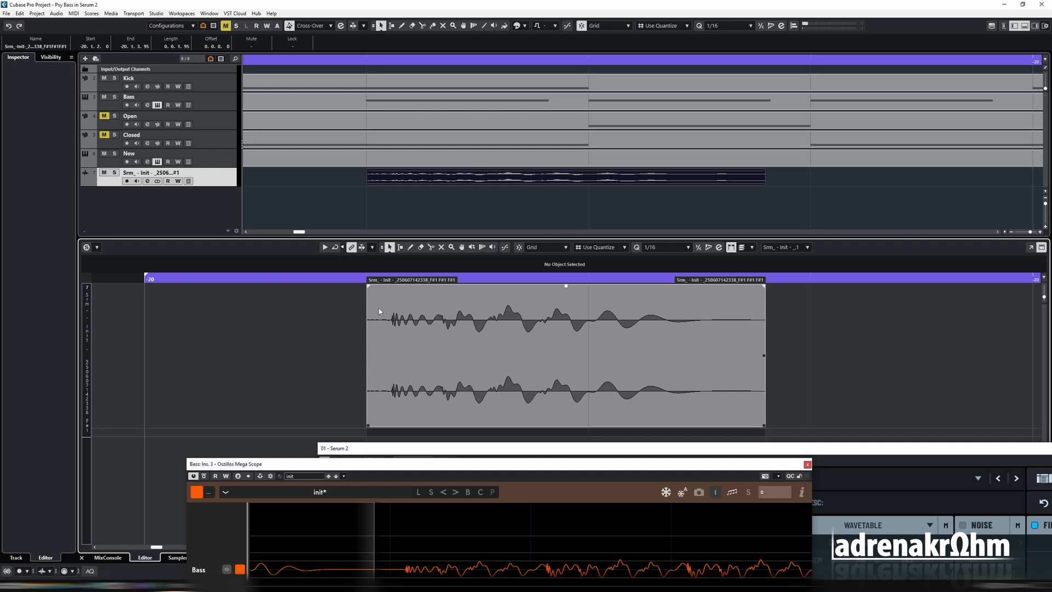
pyautogui.moveTo(370, 427); pyautogui.dragTo(369, 426)
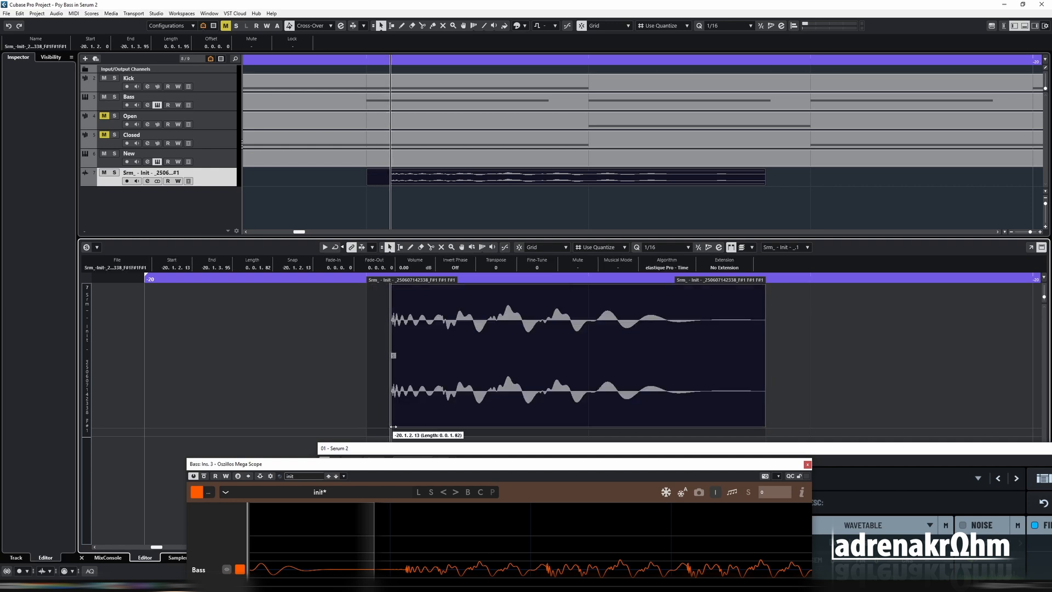
# Step: Move the trimmed clip back to -20.1.2.0 and shorten its length to one sixteenth with a short fade-out
pyautogui.press('g')
pyautogui.press('g')
pyautogui.press('g')
pyautogui.press('g')
pyautogui.press('g')
pyautogui.press('g')
pyautogui.press('g')
pyautogui.moveTo(554, 335); pyautogui.dragTo(546, 336)
pyautogui.moveTo(614, 425); pyautogui.dragTo(578, 421)
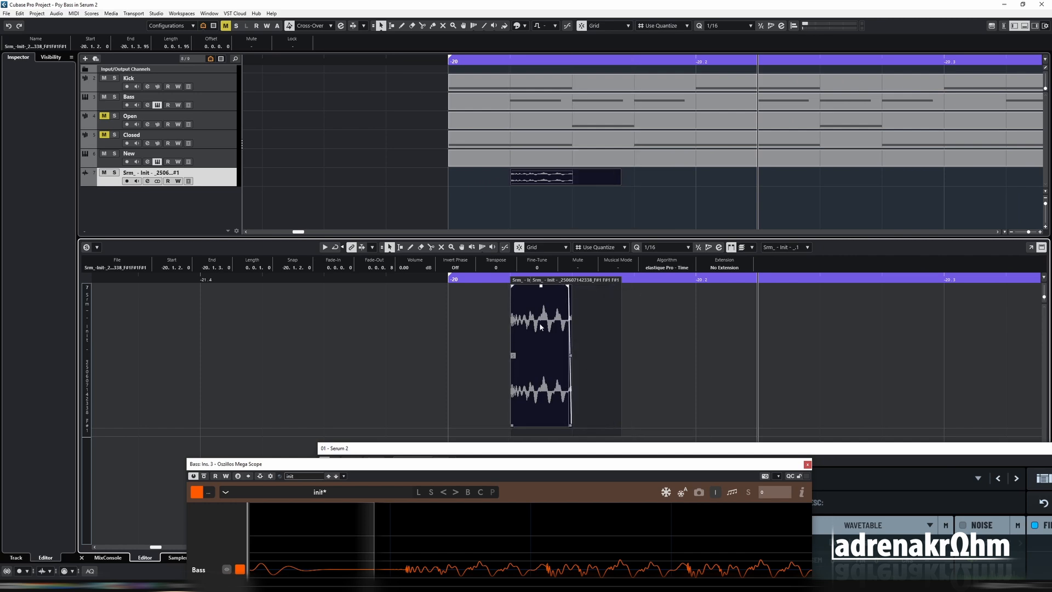
# Step: Duplicate the clip into three consecutive sixteenths, repeat the group on every beat of the bar, and close the audio editor
pyautogui.hotkey('ctrl', 'Right')
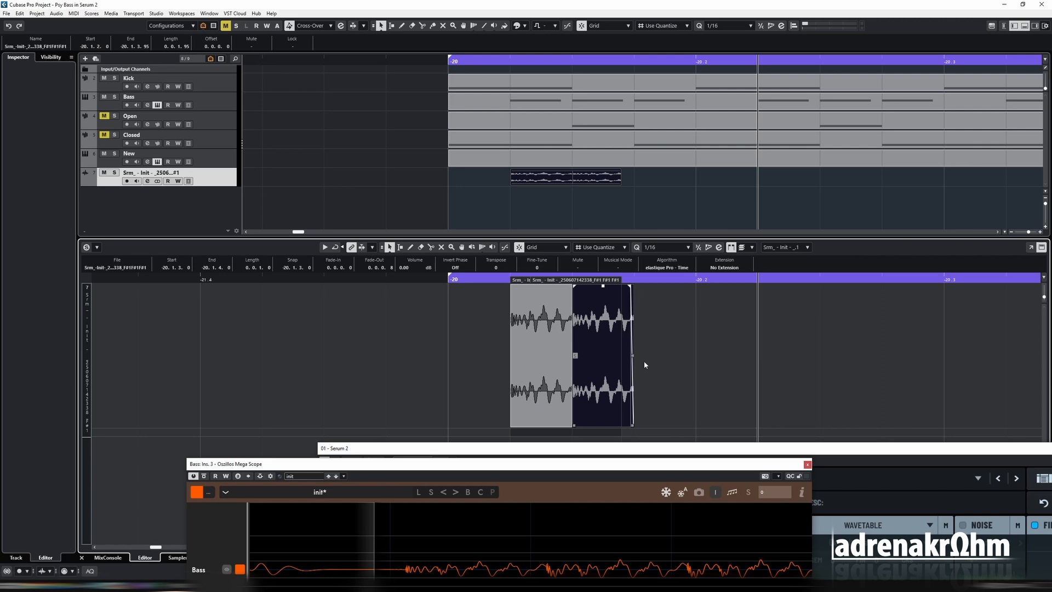
pyautogui.hotkey('ctrl', 'd')
pyautogui.moveTo(743, 364); pyautogui.dragTo(465, 388)
pyautogui.press('g')
pyautogui.press('g')
pyautogui.hotkey('ctrl', 'd')
pyautogui.hotkey('ctrl', 'Right')
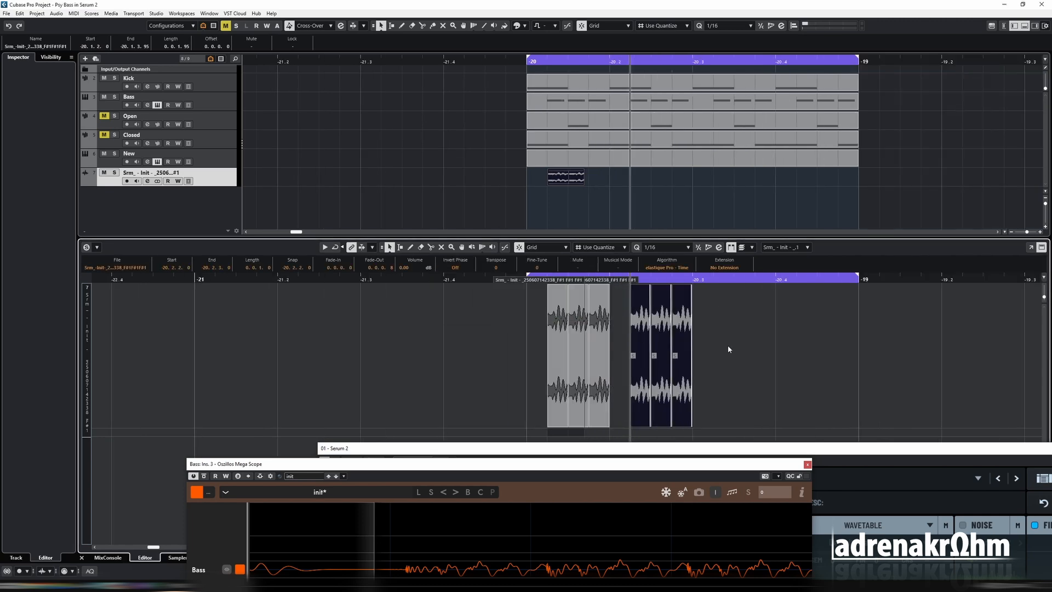
pyautogui.click(730, 350)
pyautogui.press('Return')
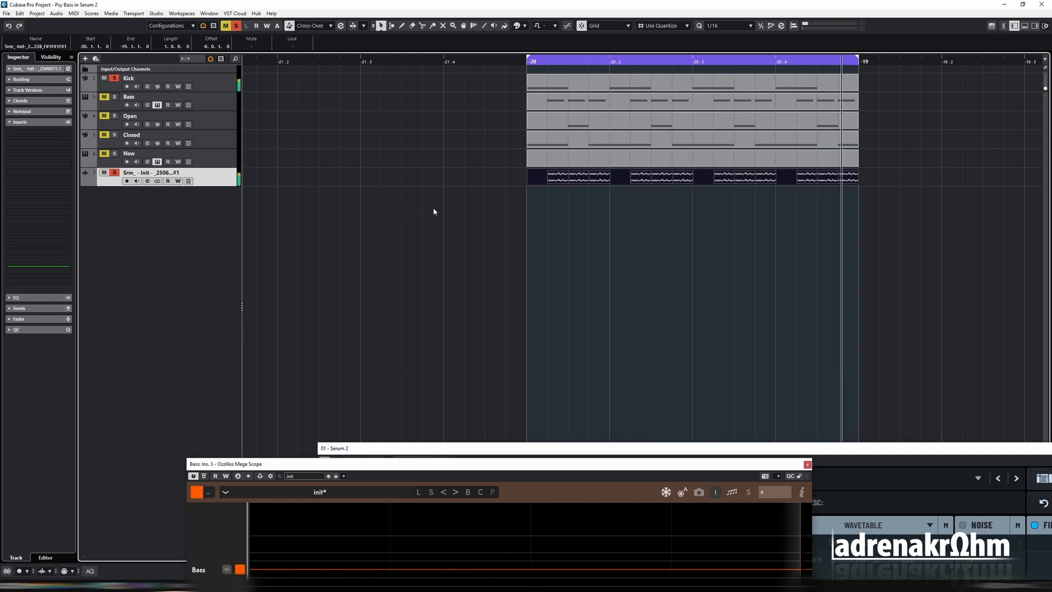
# Step: Lower the exported audio track's volume to about -10 dB and solo it to hear it with the kick
pyautogui.press('e')
pyautogui.moveTo(691, 313); pyautogui.dragTo(685, 262)
pyautogui.moveTo(759, 355); pyautogui.dragTo(759, 390)
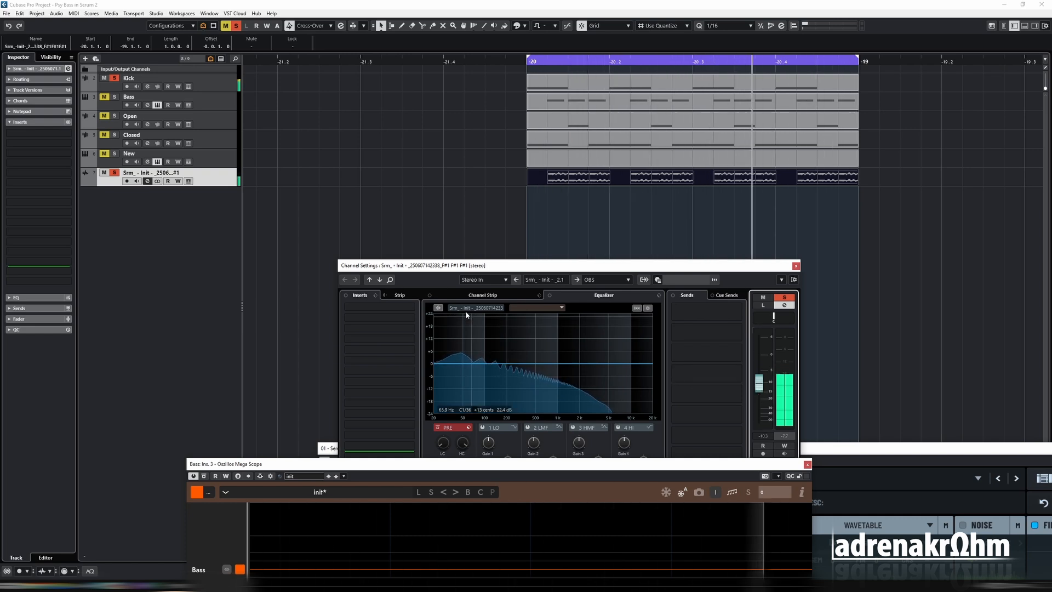
pyautogui.click(104, 173)
pyautogui.click(114, 172)
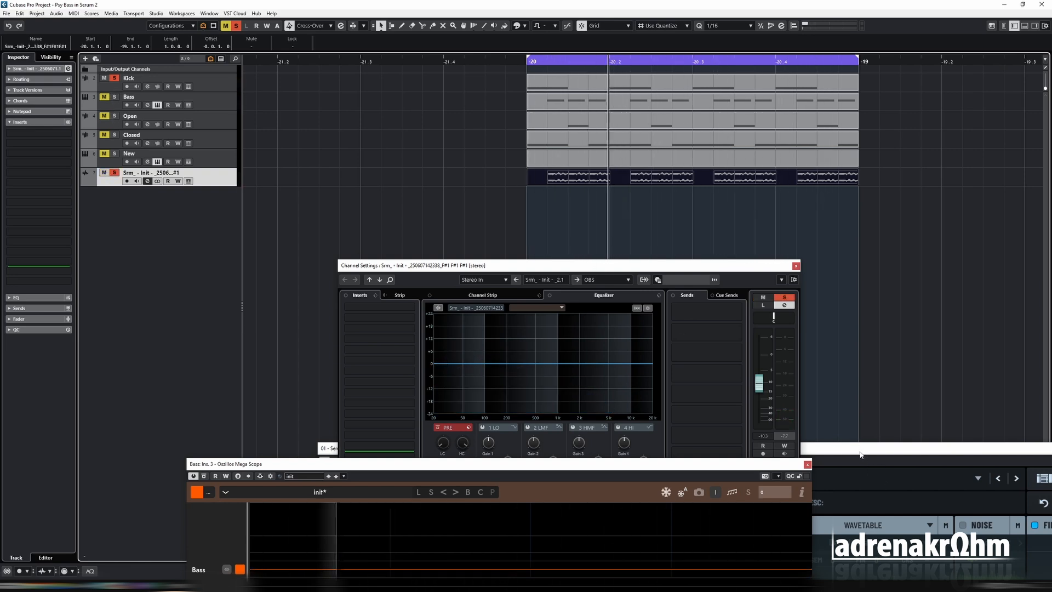
# Step: Close the channel settings and open the Bass MIDI part to examine its F#1 notes
pyautogui.doubleClick(556, 100)
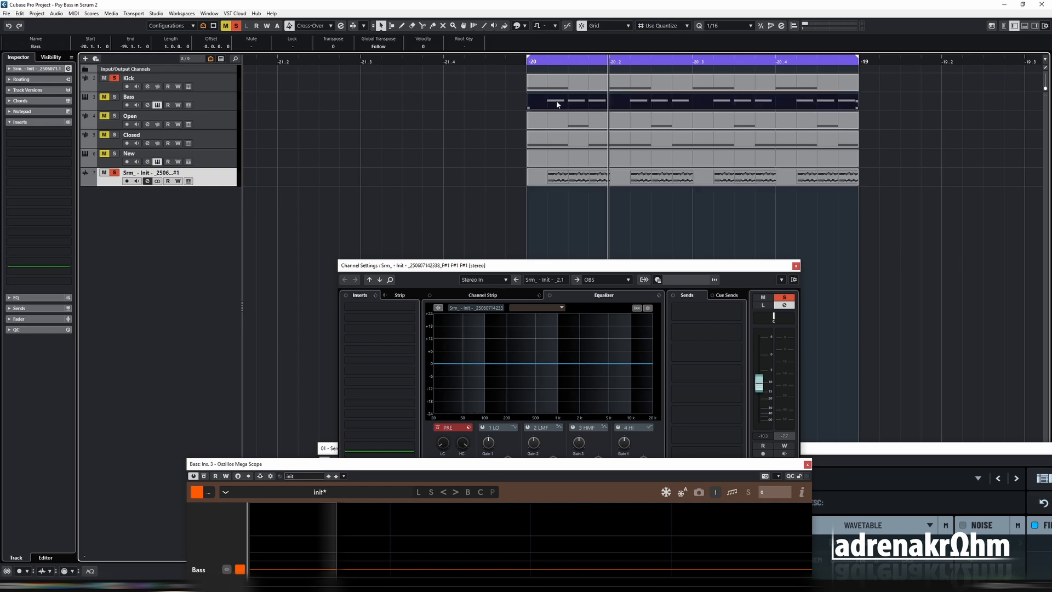
pyautogui.click(796, 266)
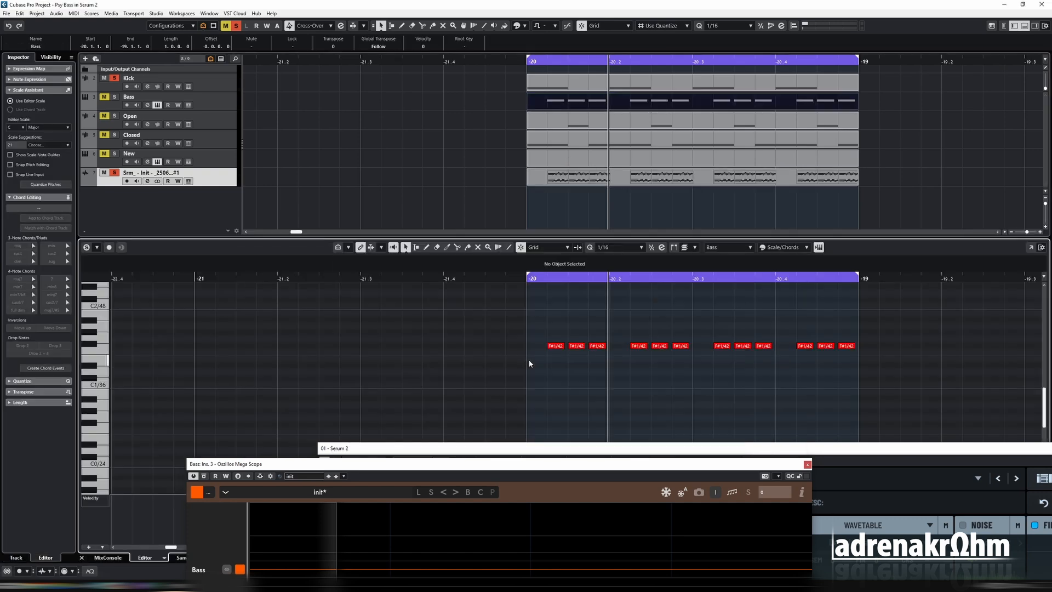
pyautogui.scroll(2, 572, 364)
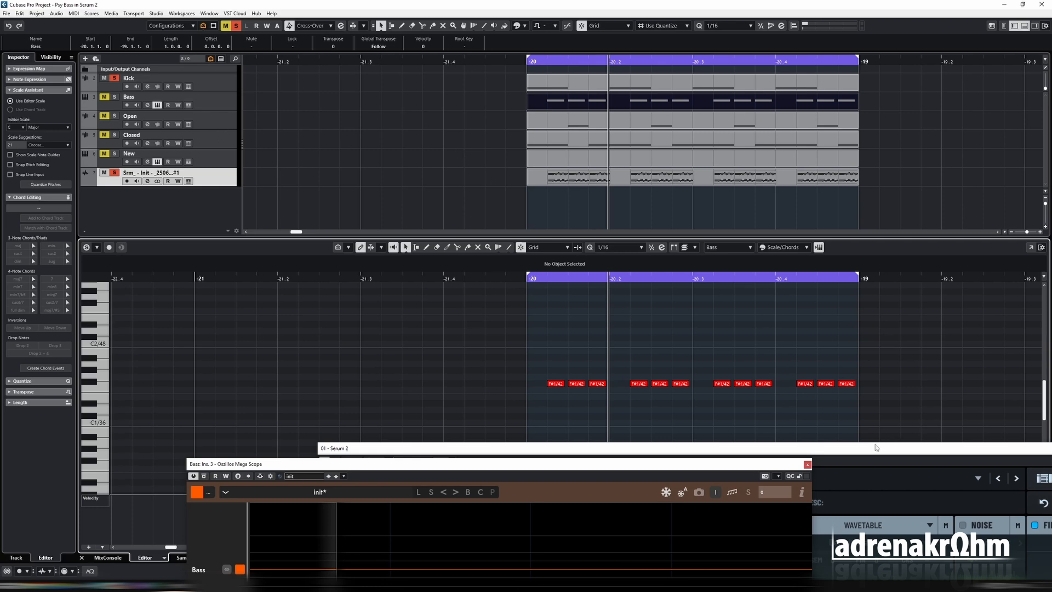
# Step: Lower the first audio clip's volume to -4 dB and play the loop to hear the change
pyautogui.click(570, 177)
pyautogui.click(558, 328)
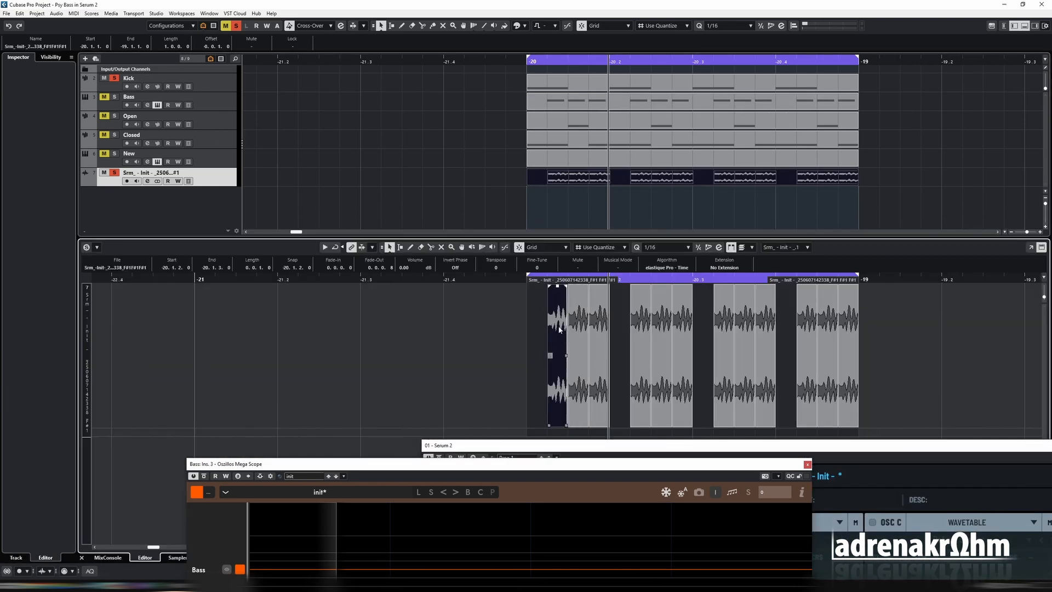
pyautogui.scroll(-3, 412, 269)
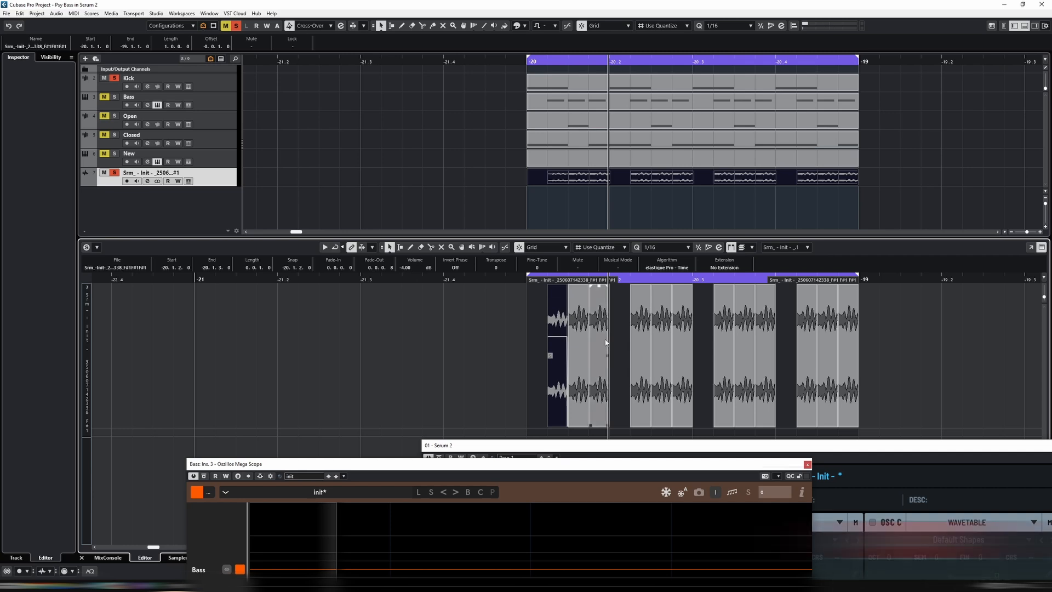
pyautogui.click(640, 313)
pyautogui.press('space')
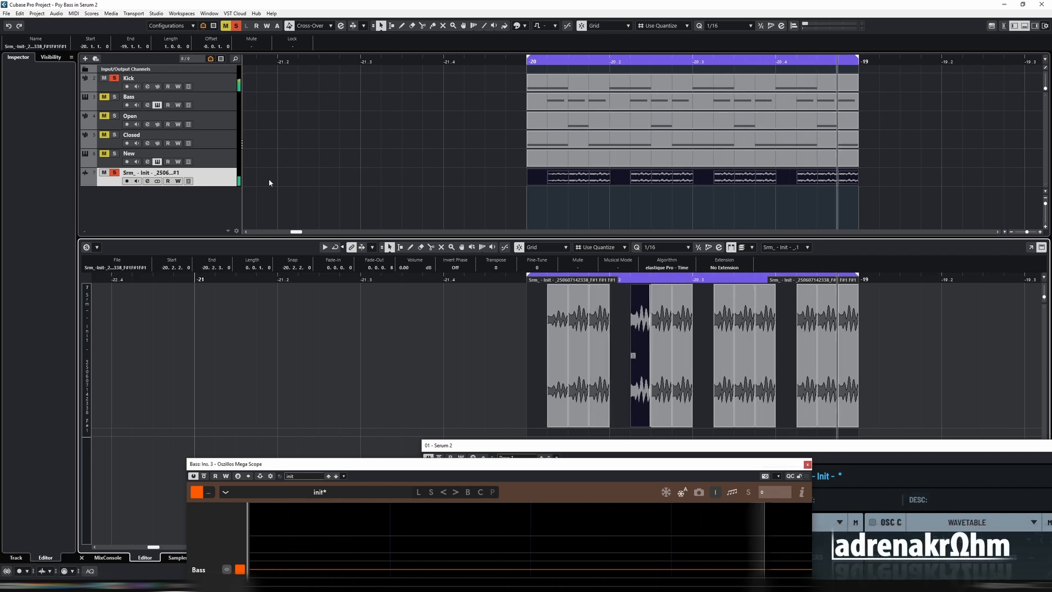
pyautogui.press('space')
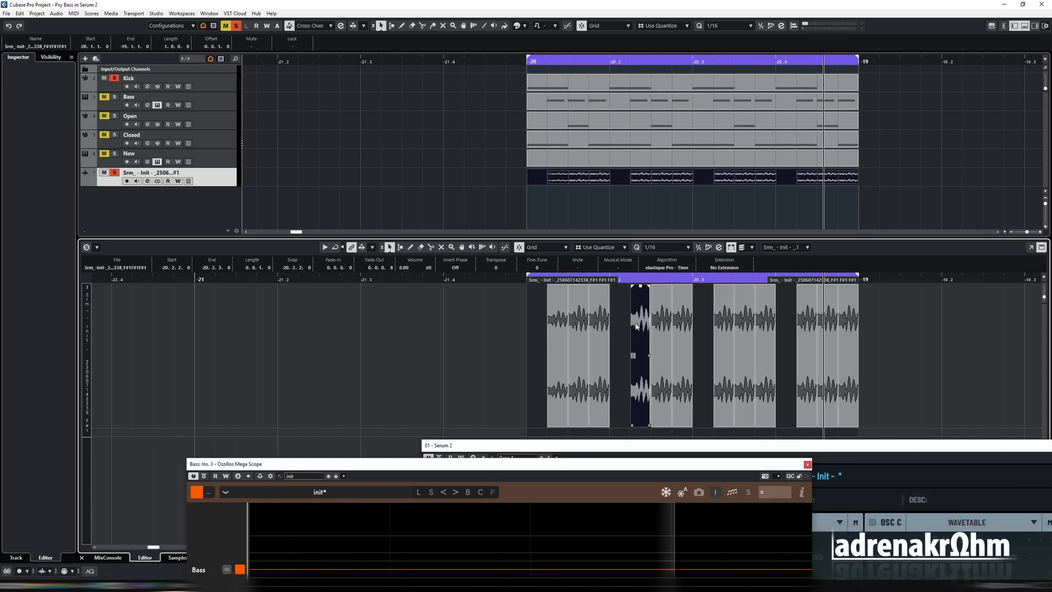
# Step: Close the audio editor, switch solo from the exported audio track back to the Bass track, and show its track settings
pyautogui.press('Return')
pyautogui.click(114, 172)
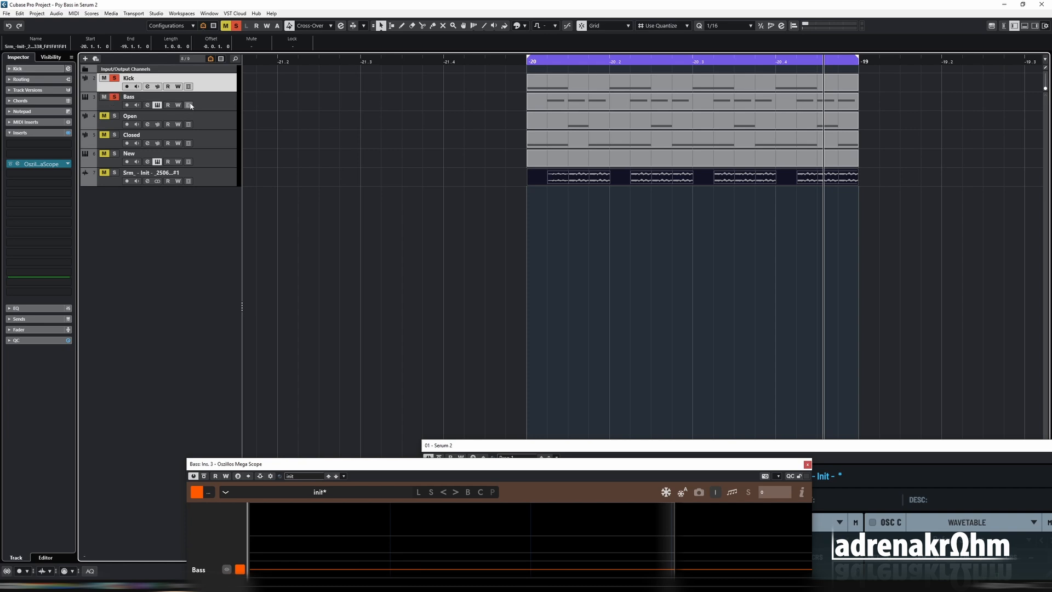
pyautogui.click(9, 69)
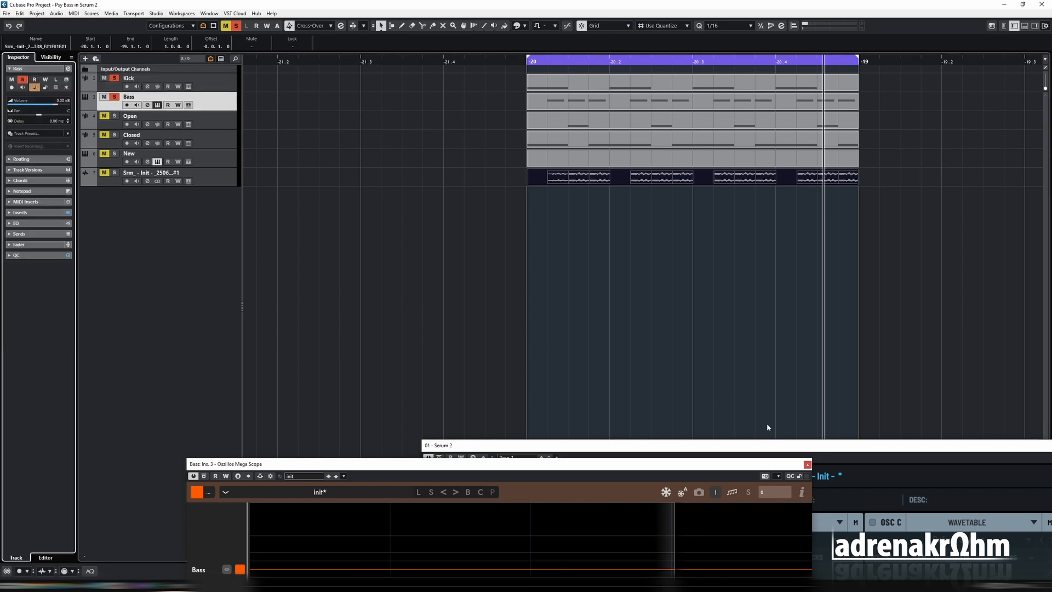
# Step: Set the Bass track delay to -1.10 ms, bring Serum and the scope into view, and play the bass against the kick
pyautogui.moveTo(768, 448); pyautogui.dragTo(501, 160)
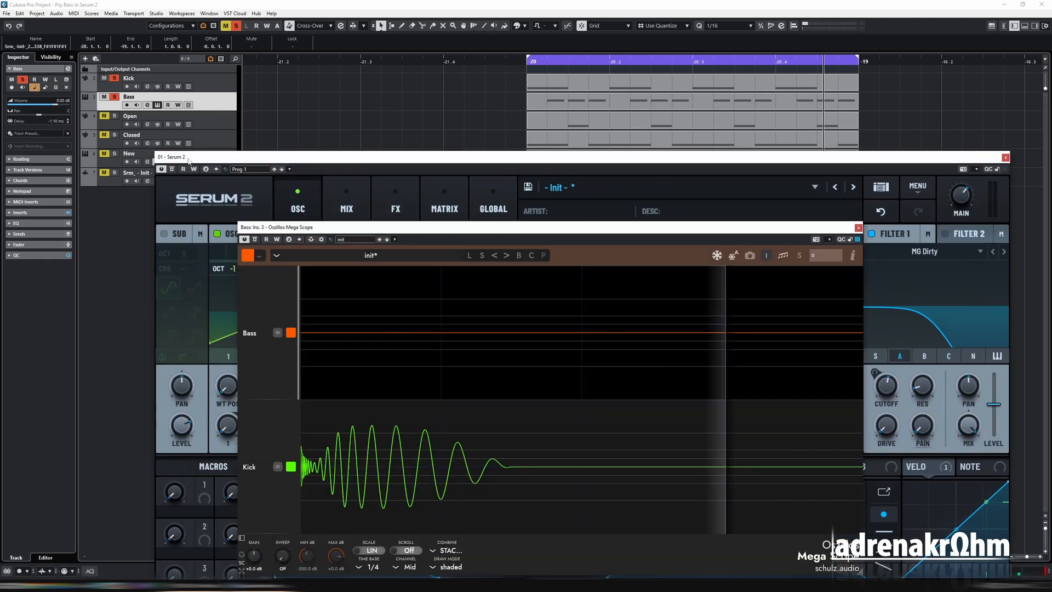
pyautogui.moveTo(426, 164); pyautogui.dragTo(483, 125)
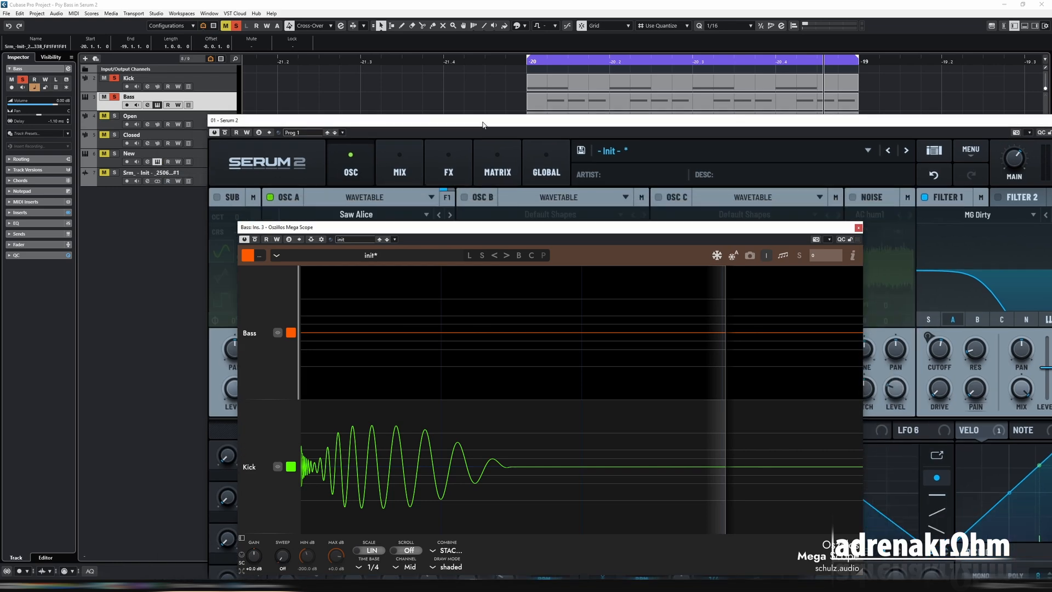
pyautogui.moveTo(541, 227); pyautogui.dragTo(585, 189)
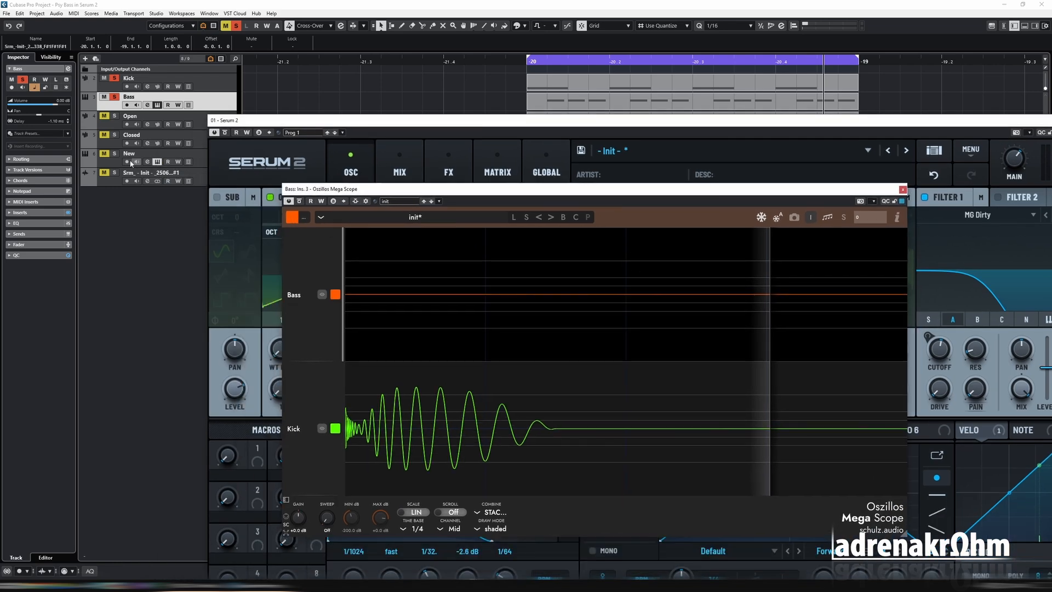
pyautogui.press('space')
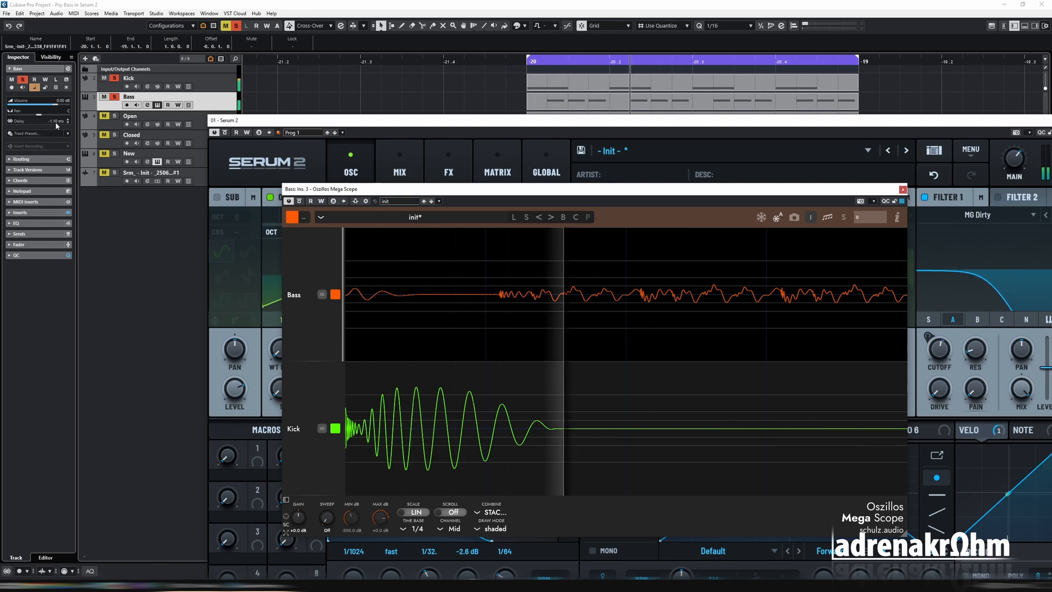
# Step: Shift the Bass track delay gradually earlier to about -10.9 ms while watching the bass move against the kick on the scope
pyautogui.scroll(-7, 58, 122)
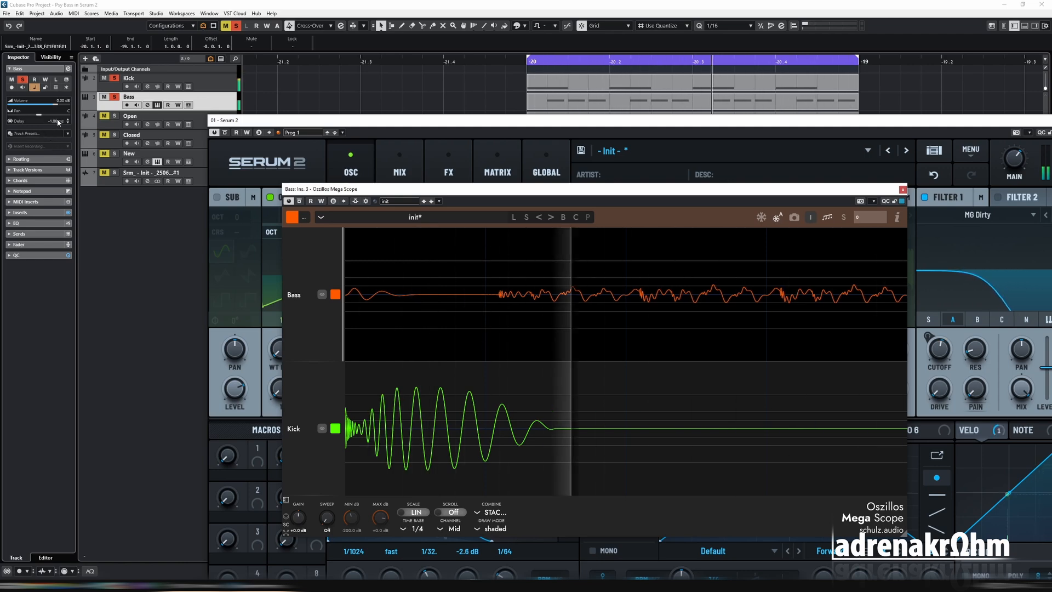
pyautogui.scroll(-18, 58, 121)
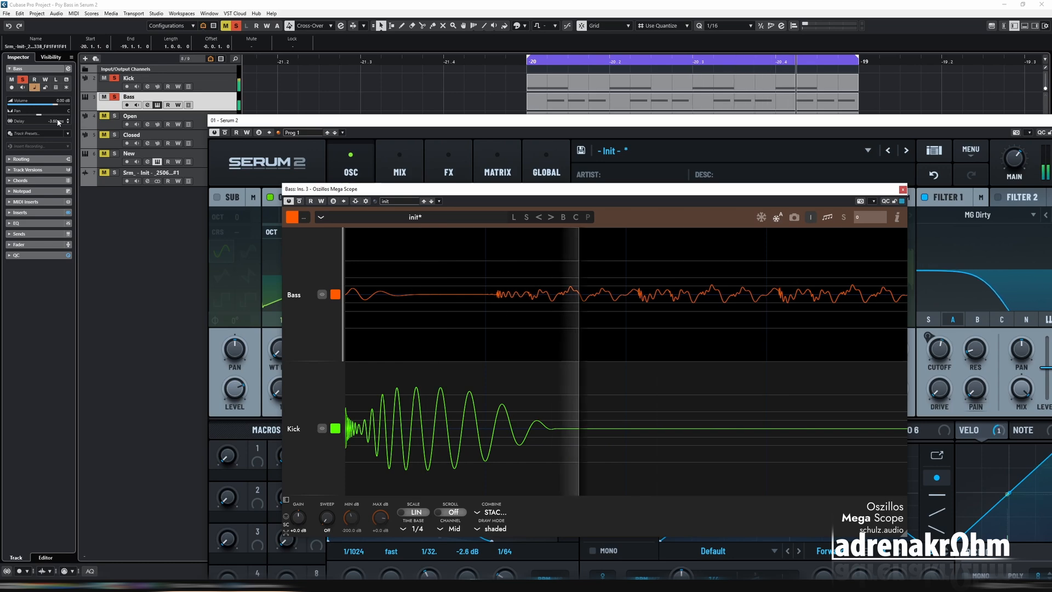
pyautogui.scroll(-17, 58, 122)
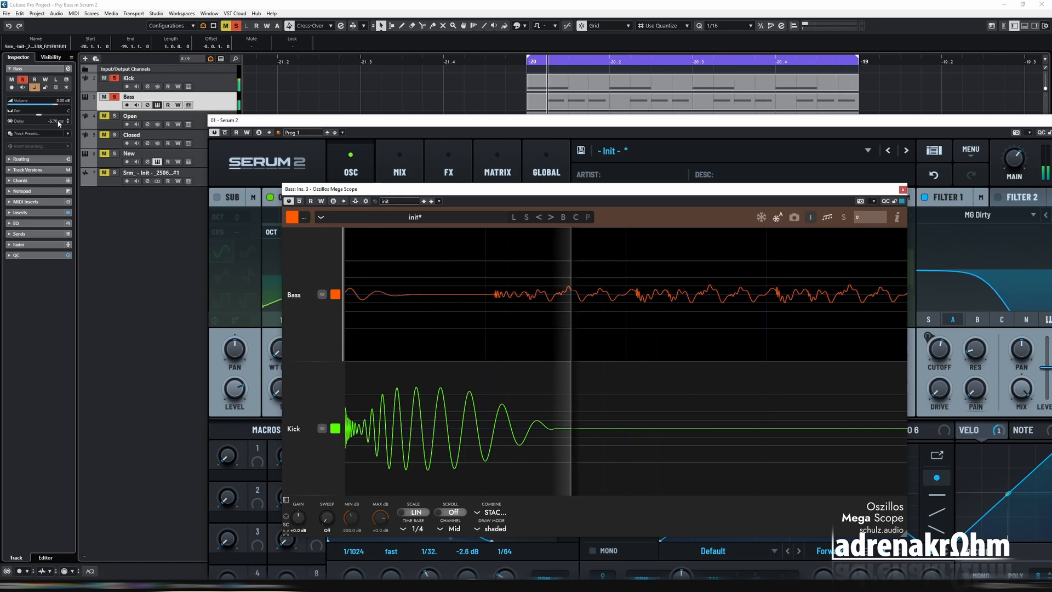
pyautogui.scroll(-10, 56, 123)
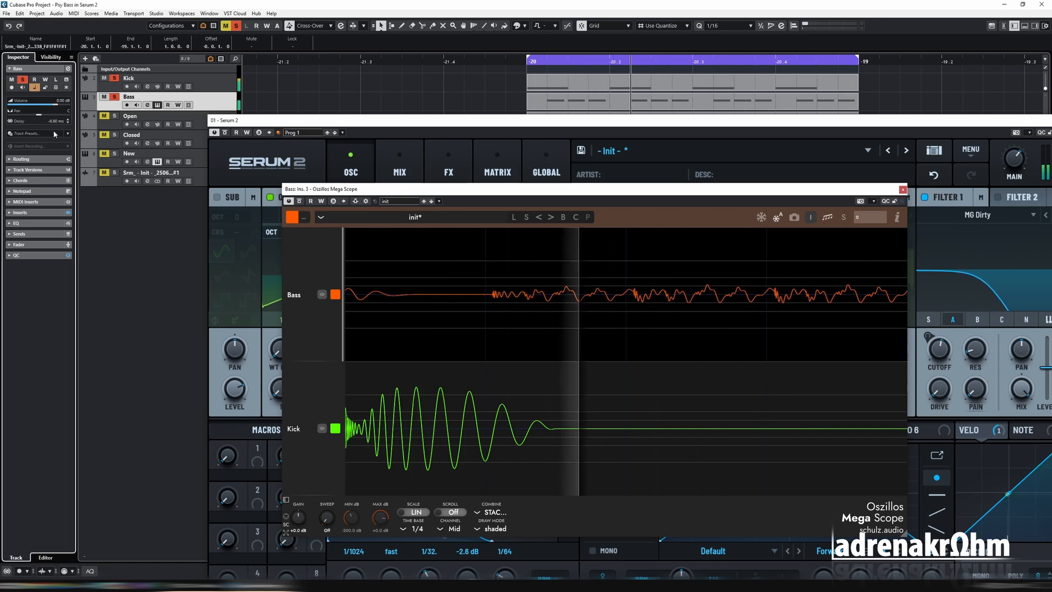
pyautogui.scroll(-14, 58, 122)
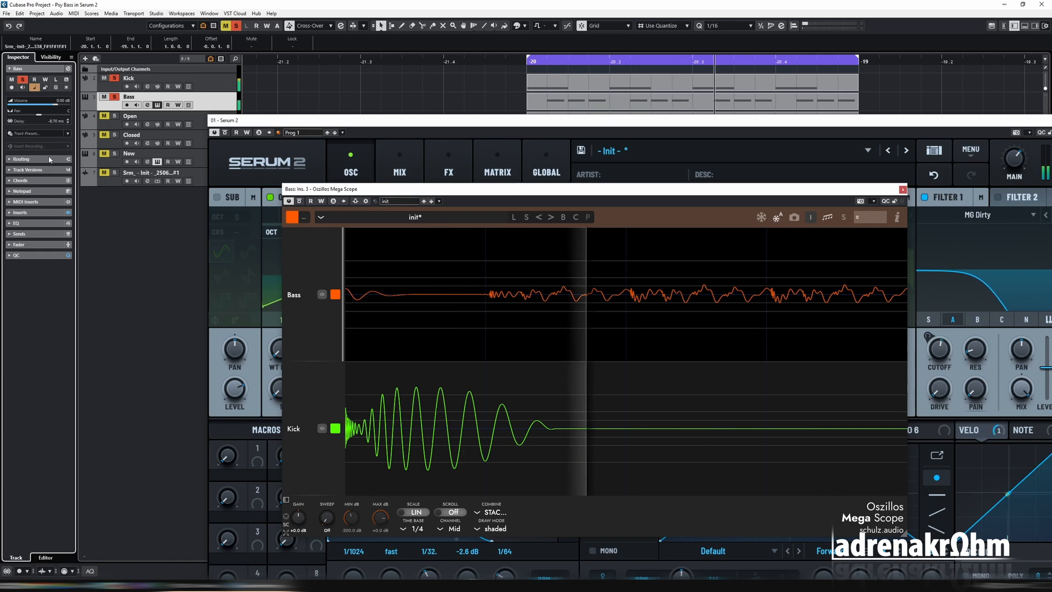
pyautogui.moveTo(49, 160); pyautogui.dragTo(50, 179)
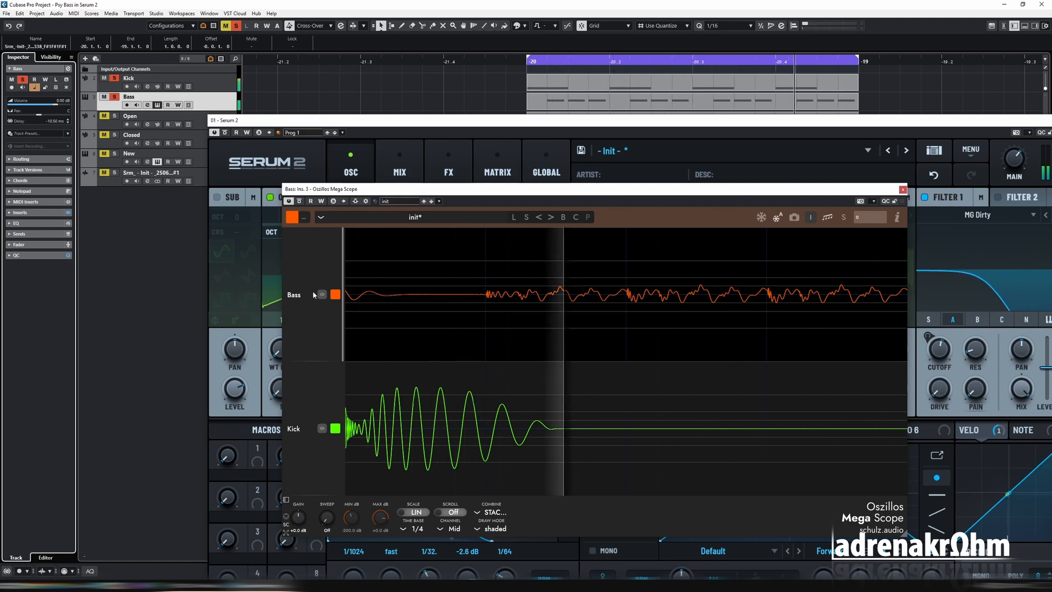
# Step: Switch the scope's combine mode to Overlaid to show bass and kick together, and stop playback
pyautogui.click(495, 512)
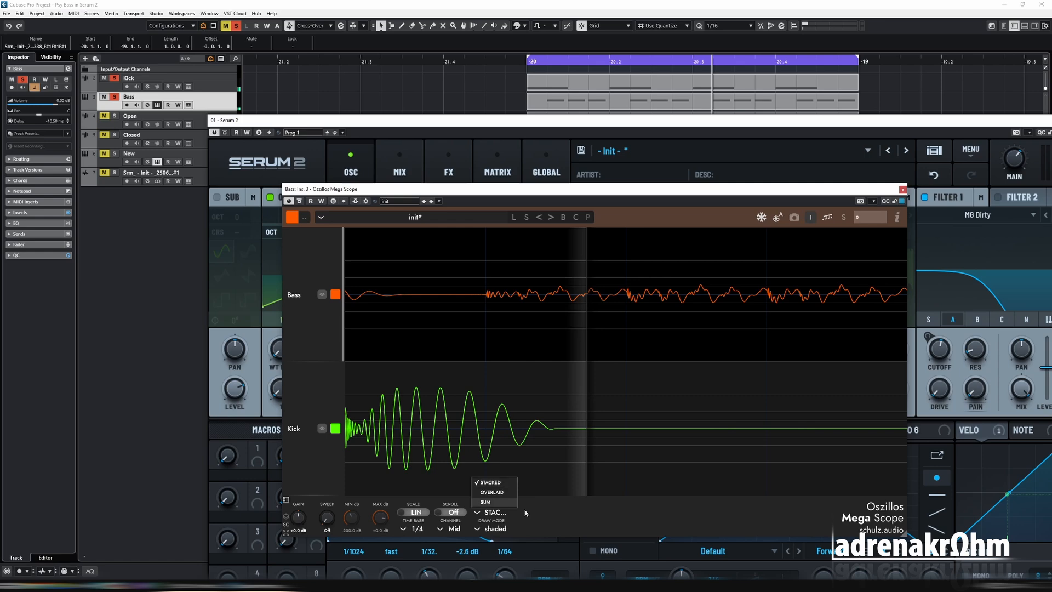
pyautogui.click(491, 492)
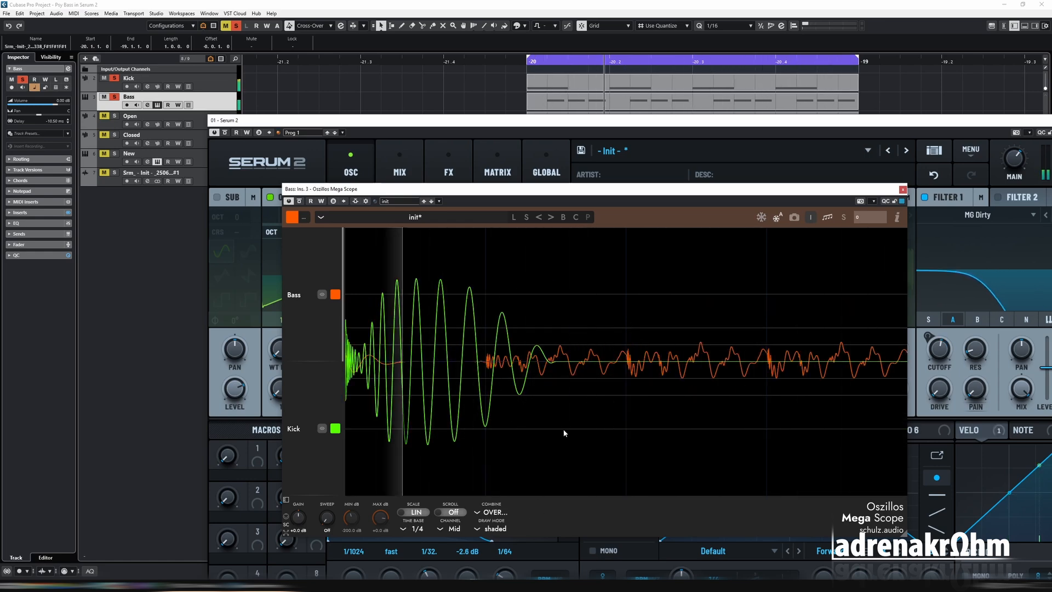
pyautogui.press('space')
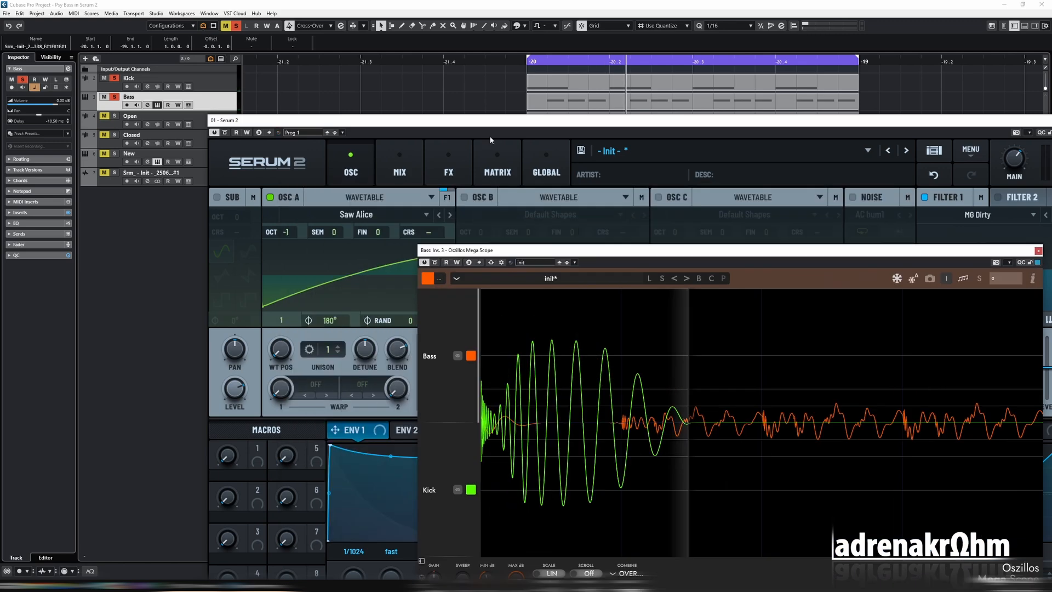
# Step: Show Serum's effects beside the scope and sweep the L/M/H splitter's low-mid crossover during playback up to 1182 Hz, ending at 92 Hz
pyautogui.click(317, 128)
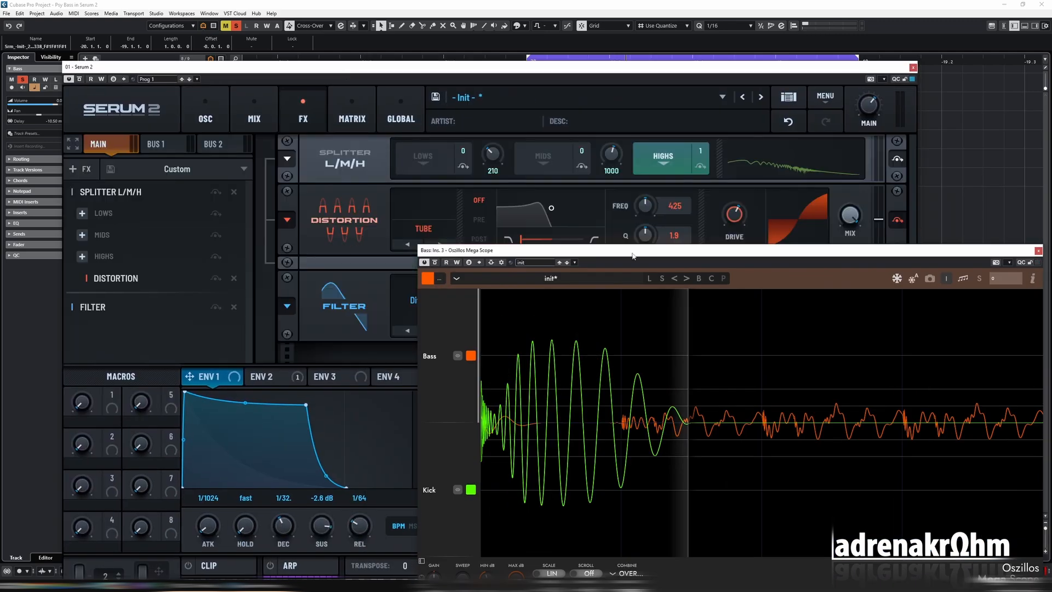
pyautogui.moveTo(633, 256); pyautogui.dragTo(633, 272)
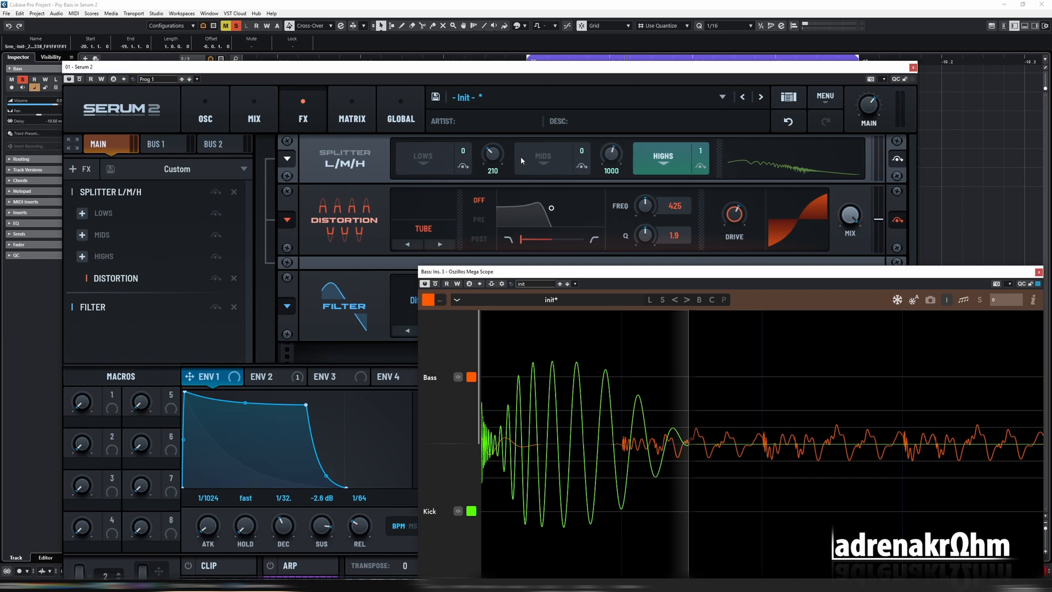
pyautogui.click(497, 156)
pyautogui.moveTo(494, 157)
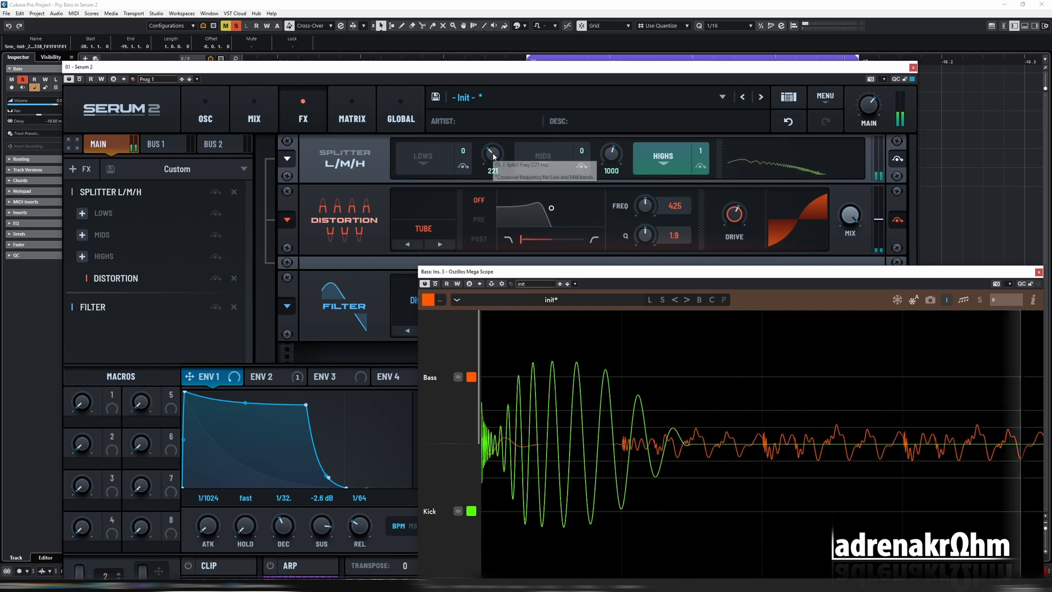
pyautogui.moveTo(495, 157); pyautogui.dragTo(504, 187)
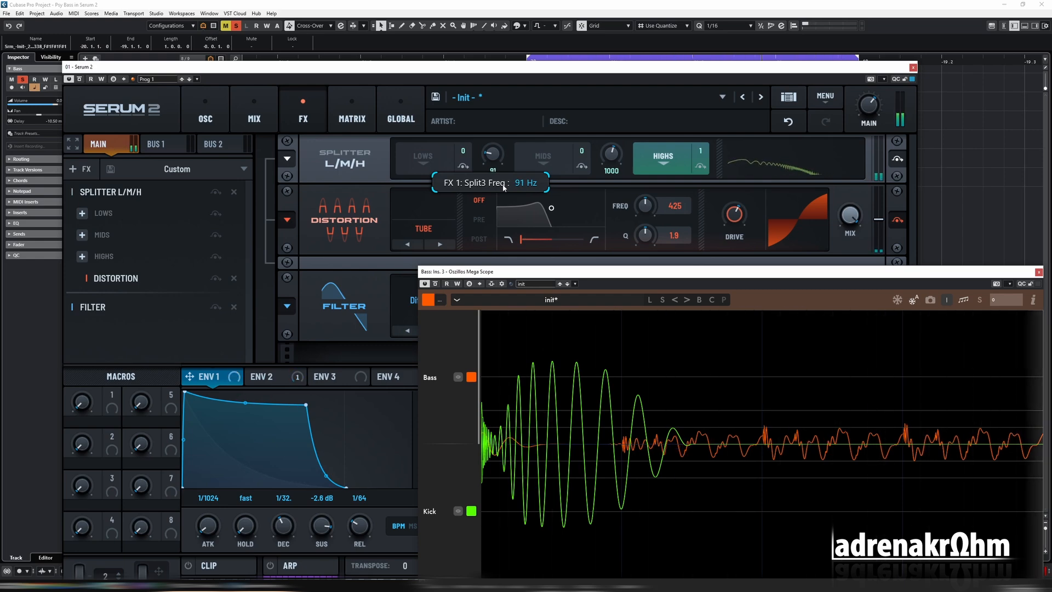
pyautogui.moveTo(504, 187); pyautogui.dragTo(499, 119)
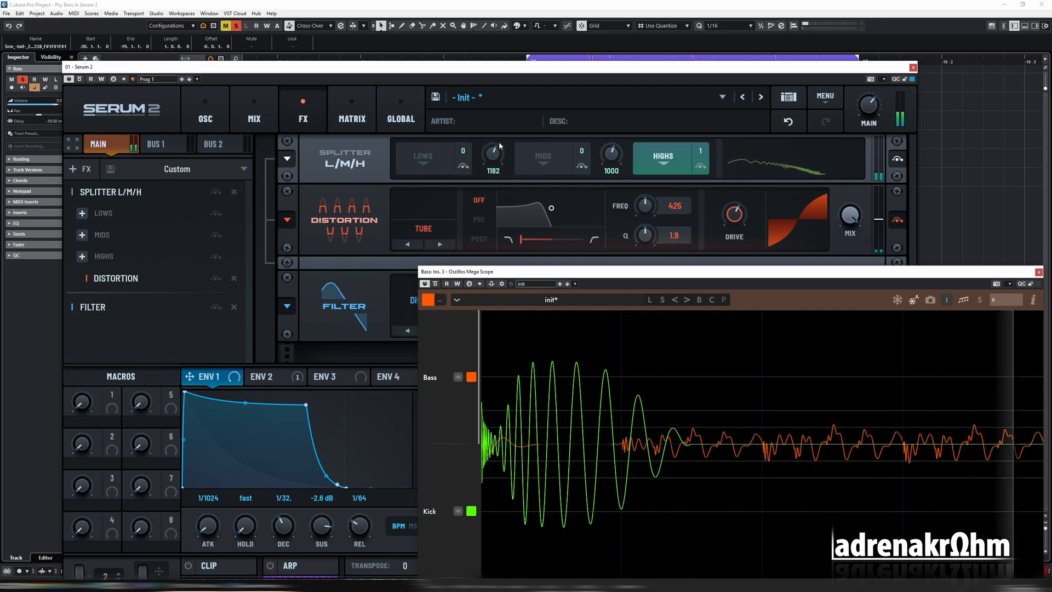
pyautogui.scroll(-3, 497, 160)
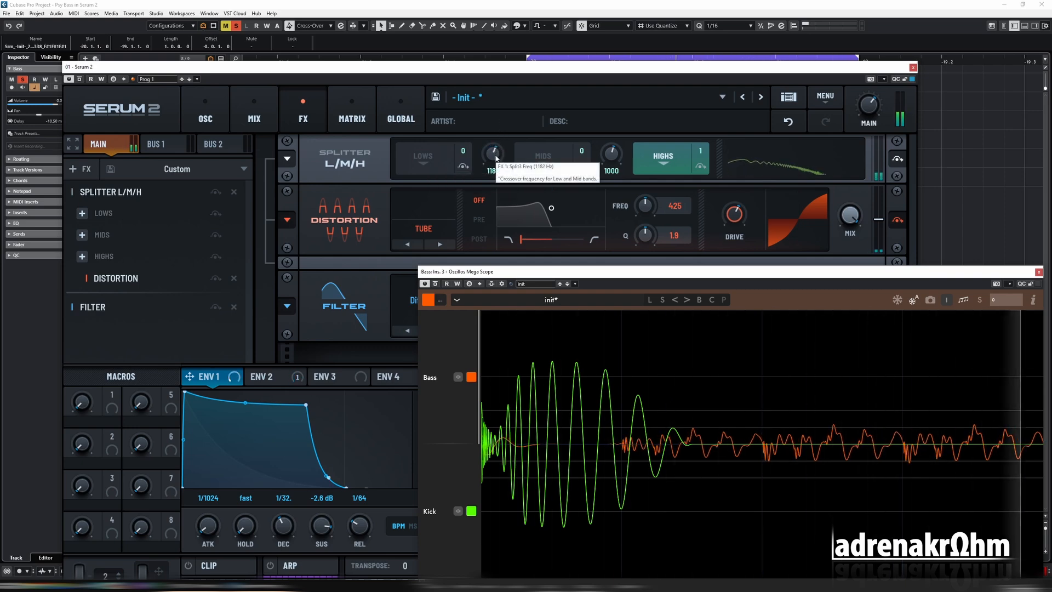
pyautogui.moveTo(495, 159); pyautogui.dragTo(503, 223)
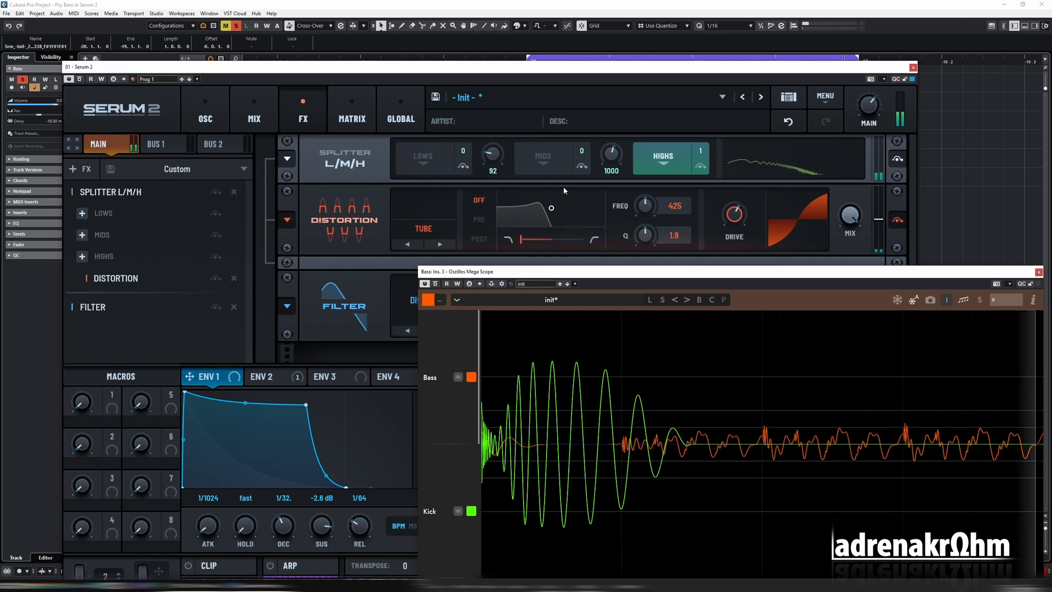
# Step: Add an Equalizer at the end of the effects chain and dip its low band at 363 Hz, Q 56, gain -4.1
pyautogui.click(86, 170)
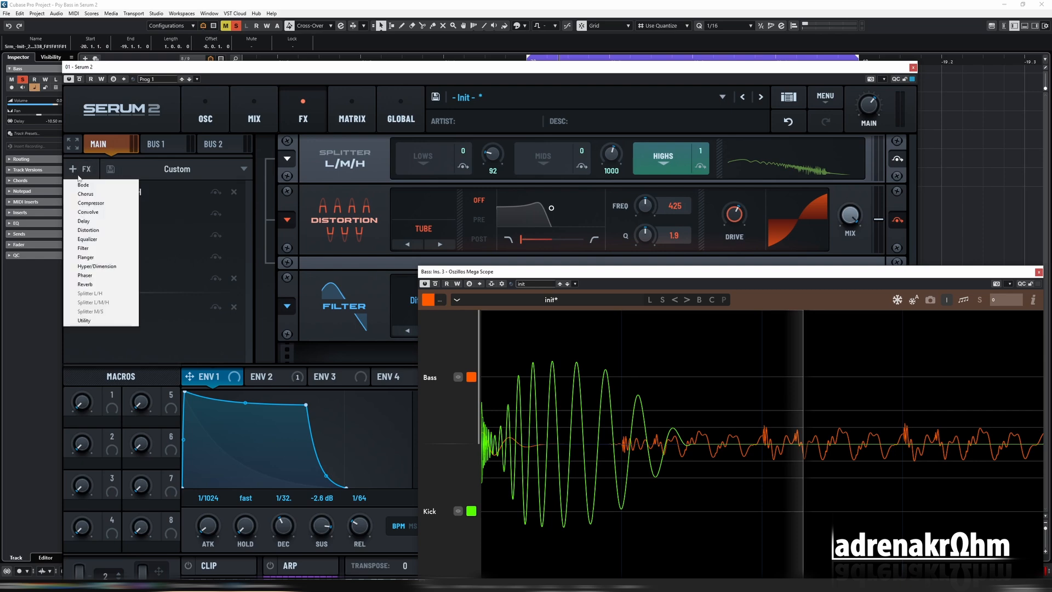
pyautogui.click(102, 240)
pyautogui.moveTo(574, 270); pyautogui.dragTo(557, 316)
pyautogui.moveTo(906, 315); pyautogui.dragTo(636, 451)
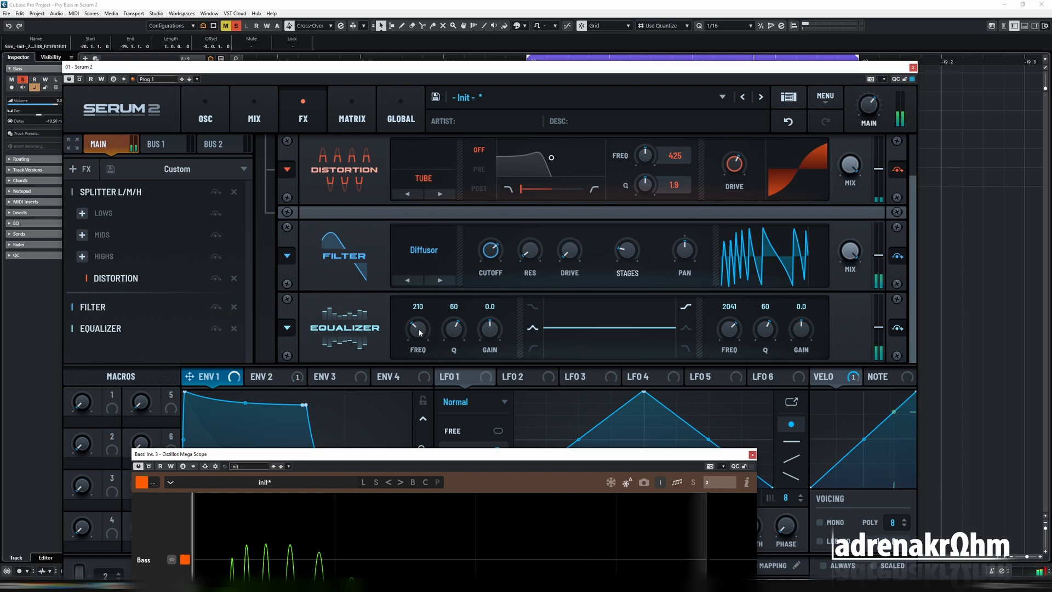
pyautogui.moveTo(461, 336); pyautogui.dragTo(488, 351)
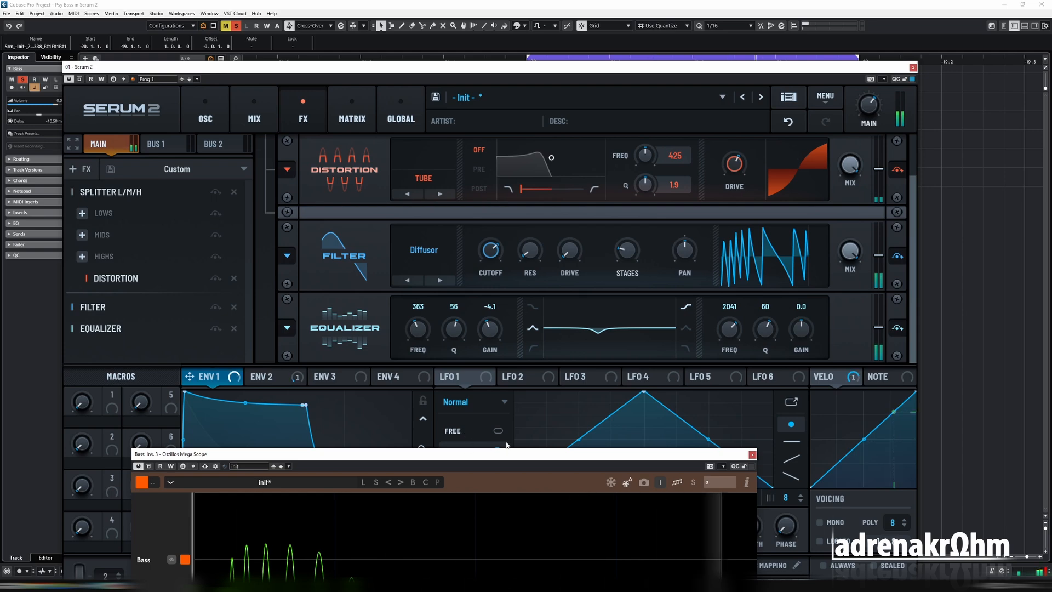
# Step: Examine the overlaid waveforms on the scope, check Filter 1's cutoff on the oscillator page, and bring the full Serum window into view
pyautogui.moveTo(505, 453); pyautogui.dragTo(584, 205)
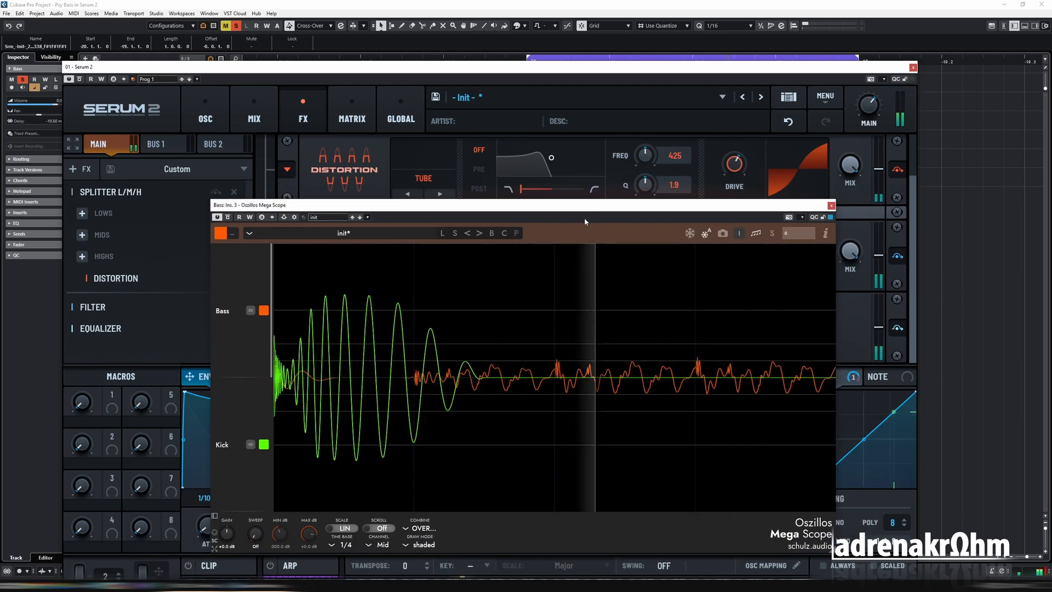
pyautogui.click(206, 109)
pyautogui.moveTo(246, 204); pyautogui.dragTo(183, 250)
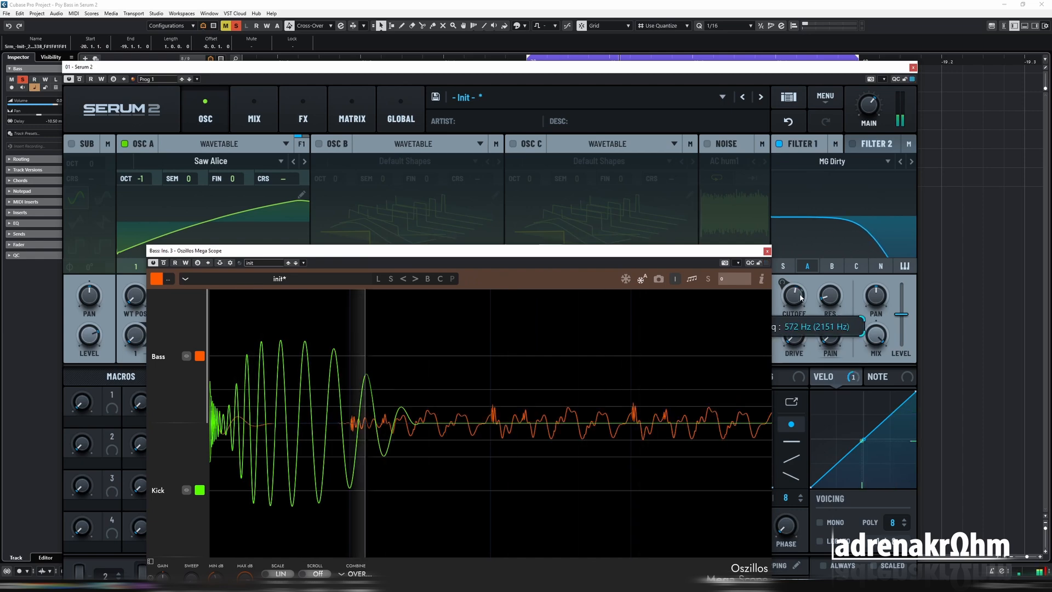
pyautogui.moveTo(801, 298)
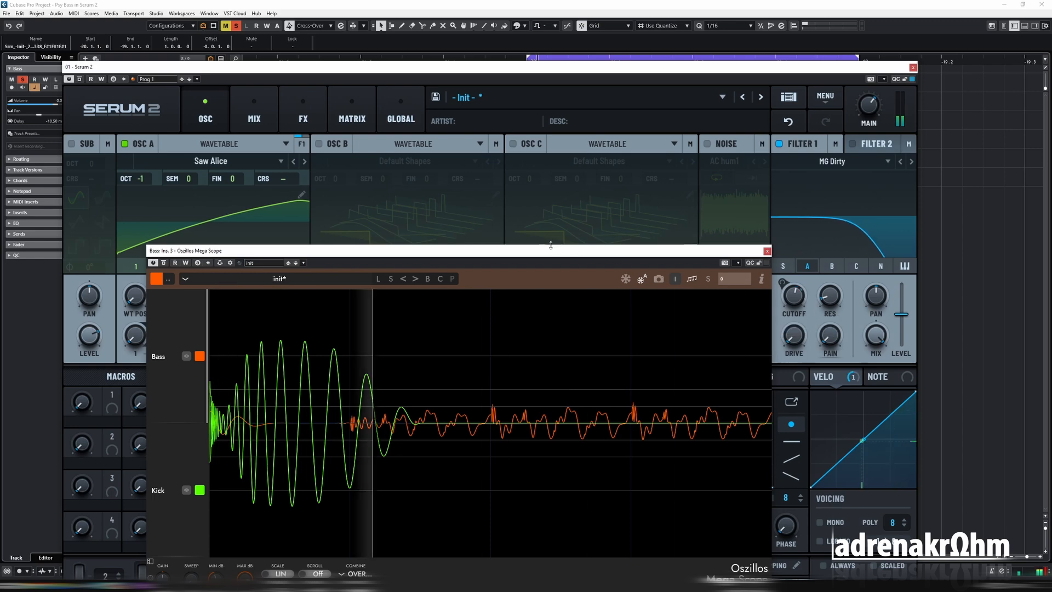
pyautogui.moveTo(513, 255); pyautogui.dragTo(645, 153)
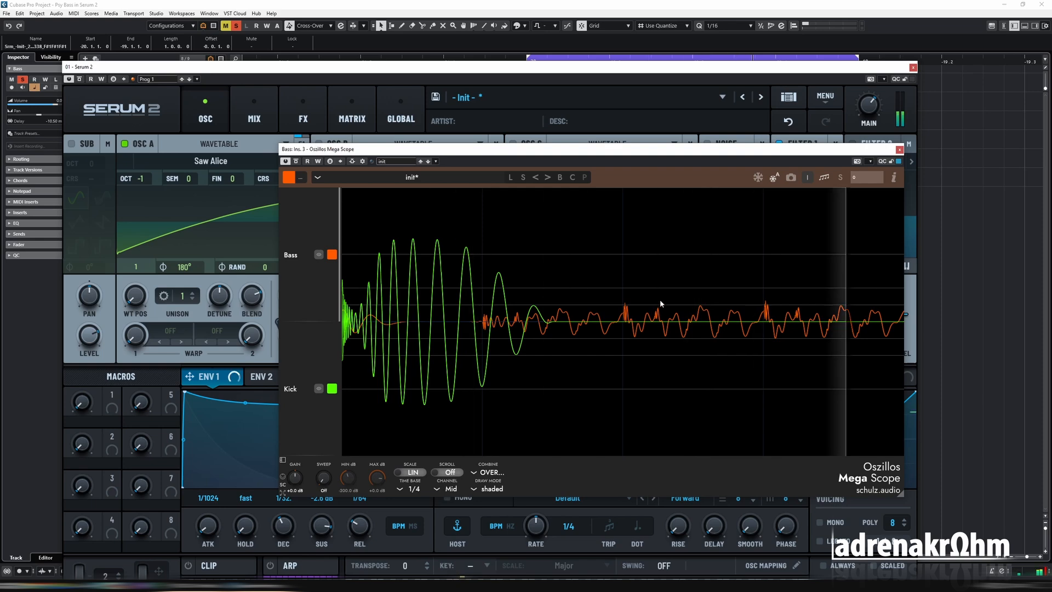
pyautogui.moveTo(372, 68); pyautogui.dragTo(401, 11)
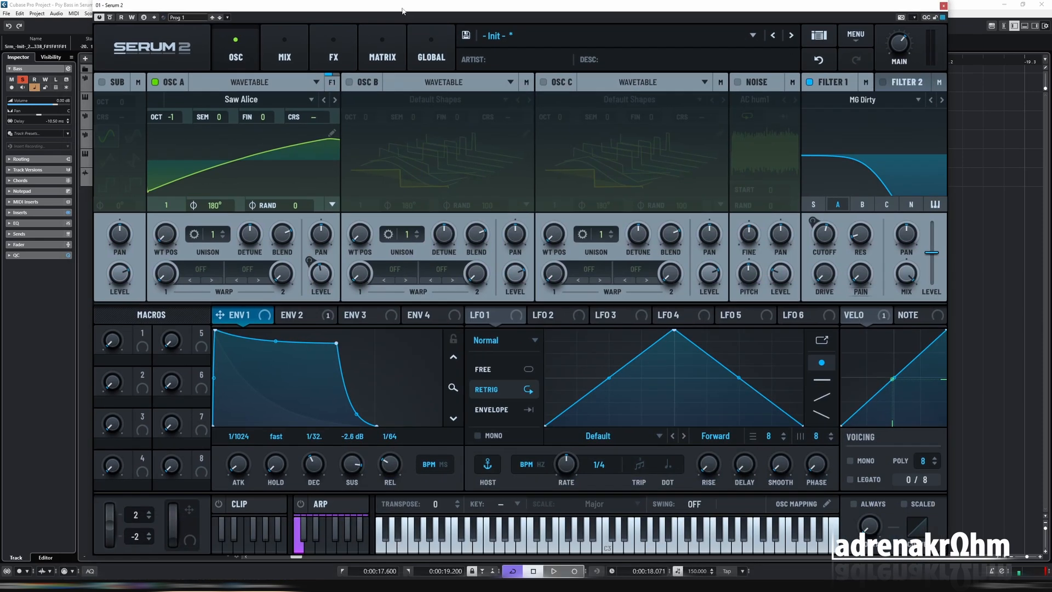